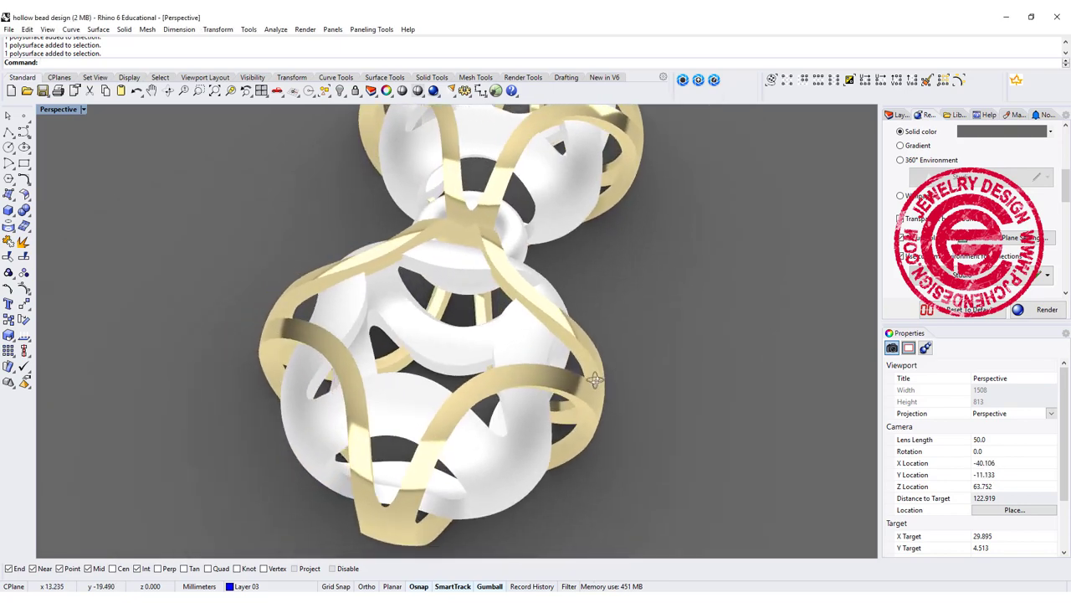
Zoom the viewport in and out while clearing the workspace for the new bead on Layer 04.
scroll(538, 378, "down", 5)
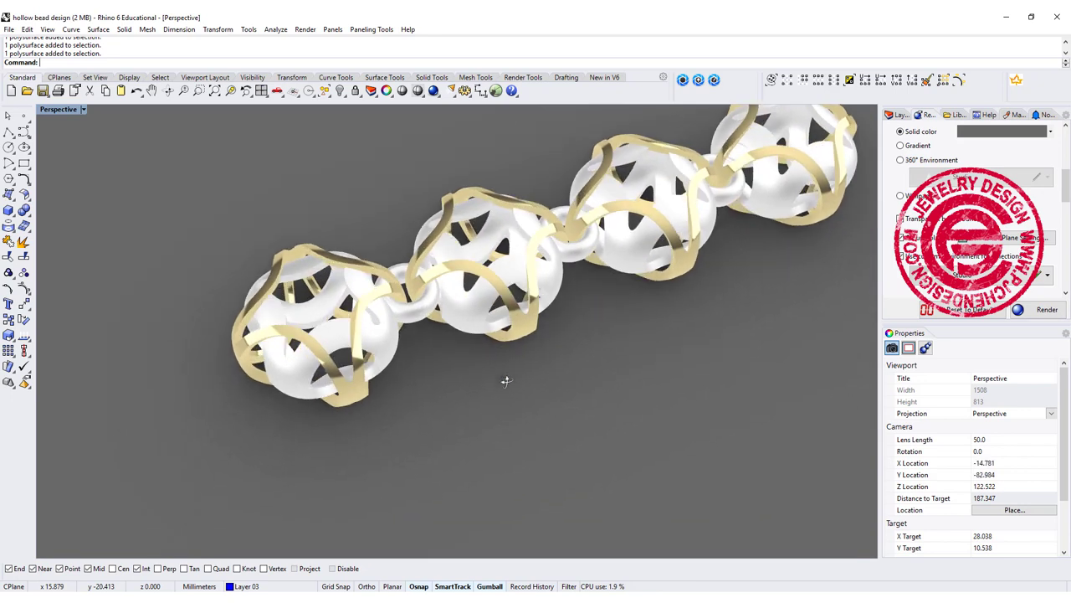
scroll(536, 377, "down", 2)
scroll(540, 400, "up", 2)
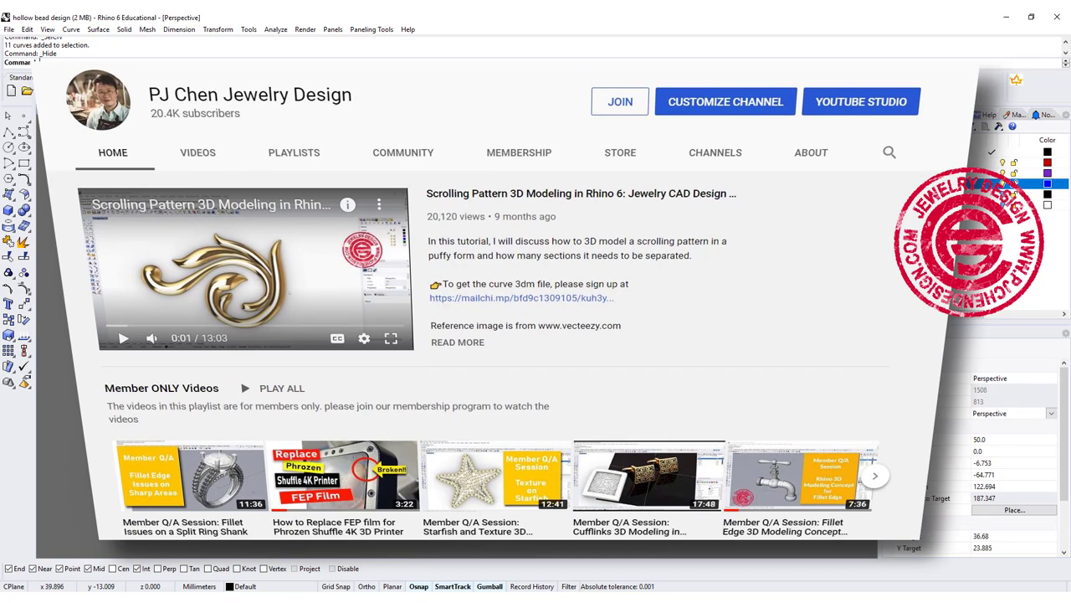
scroll(586, 382, "up", 3)
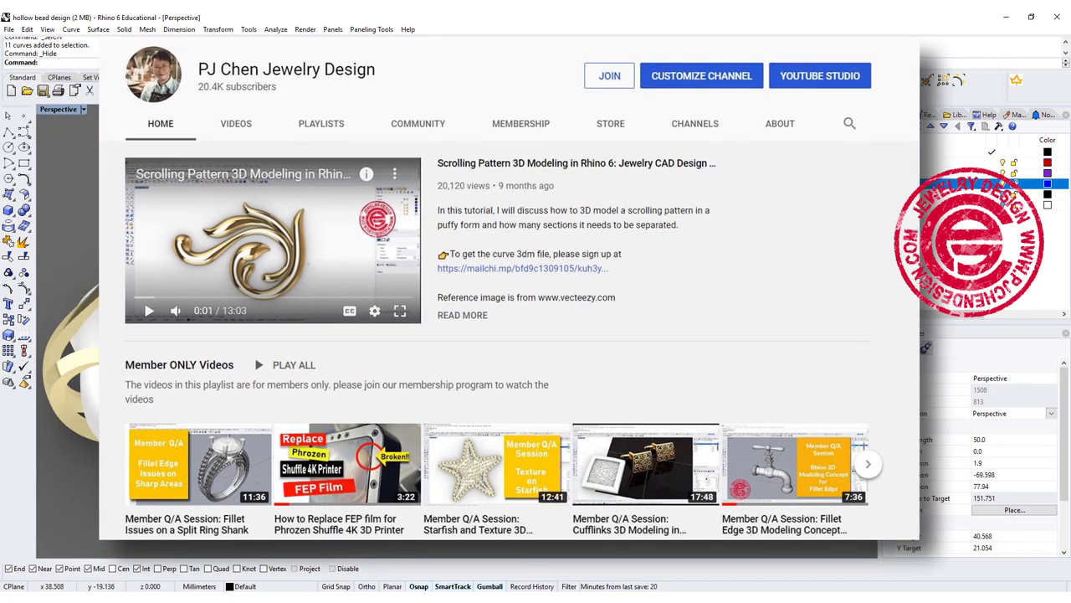
scroll(586, 382, "down", 2)
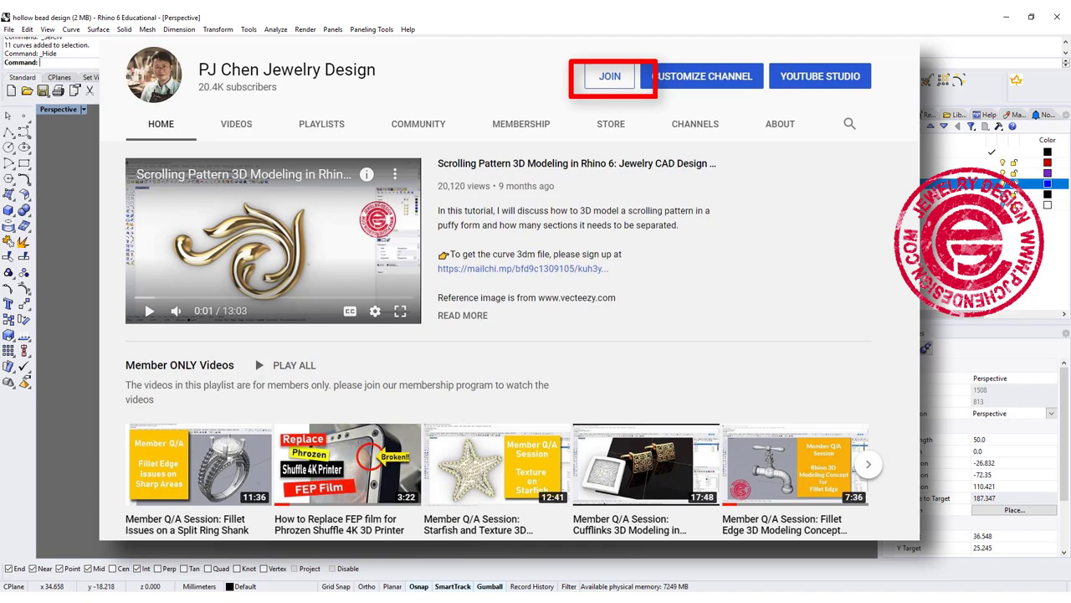
scroll(586, 383, "up", 2)
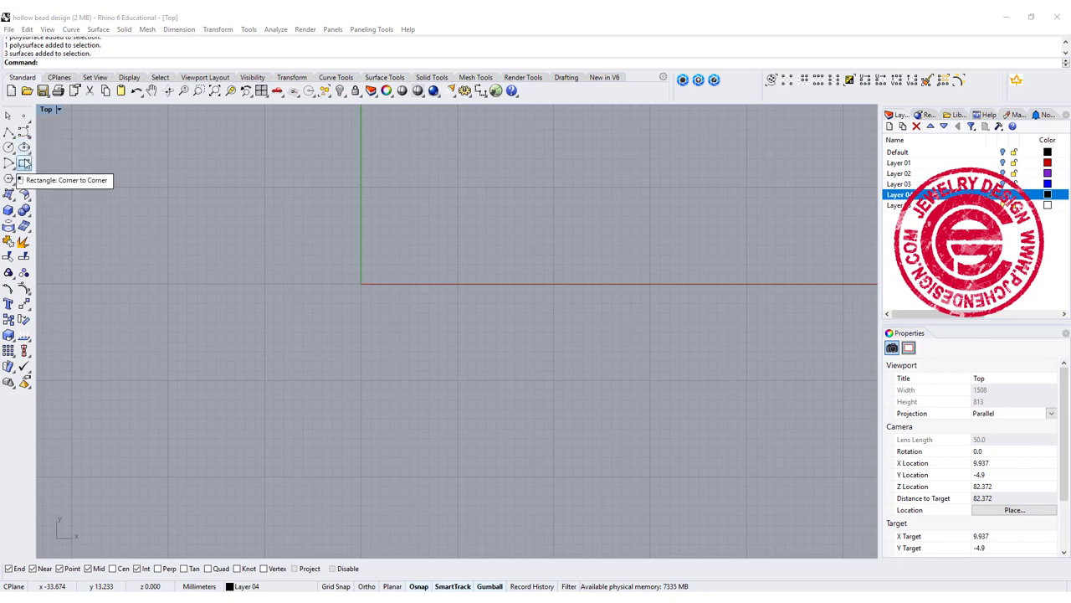
Draw a square rounded rectangle with conic corners (rho 0.616) centred on the origin.
left_click(27, 165)
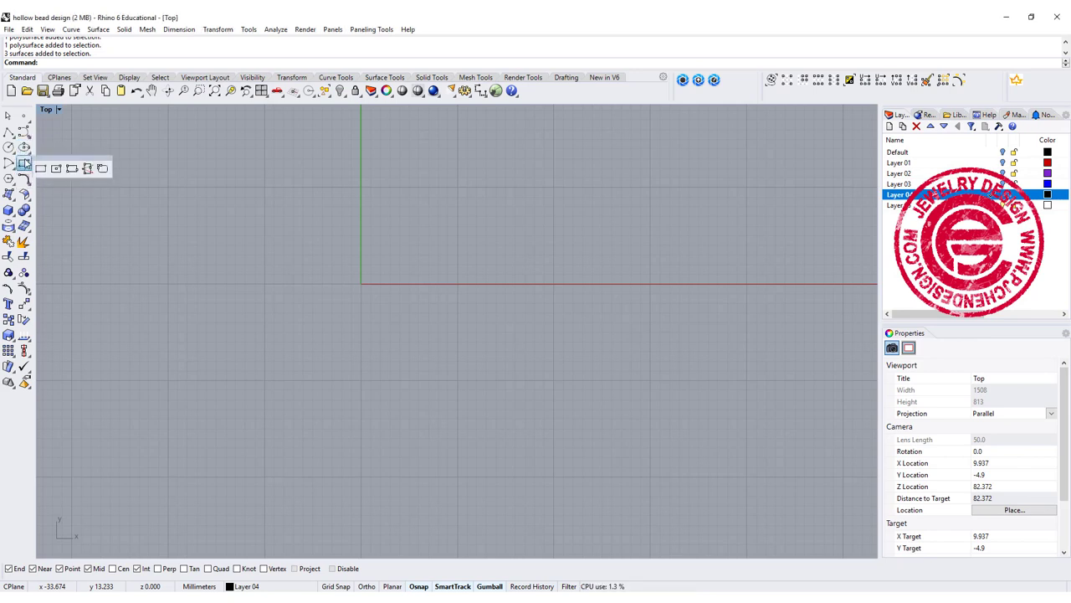
right_click(103, 170)
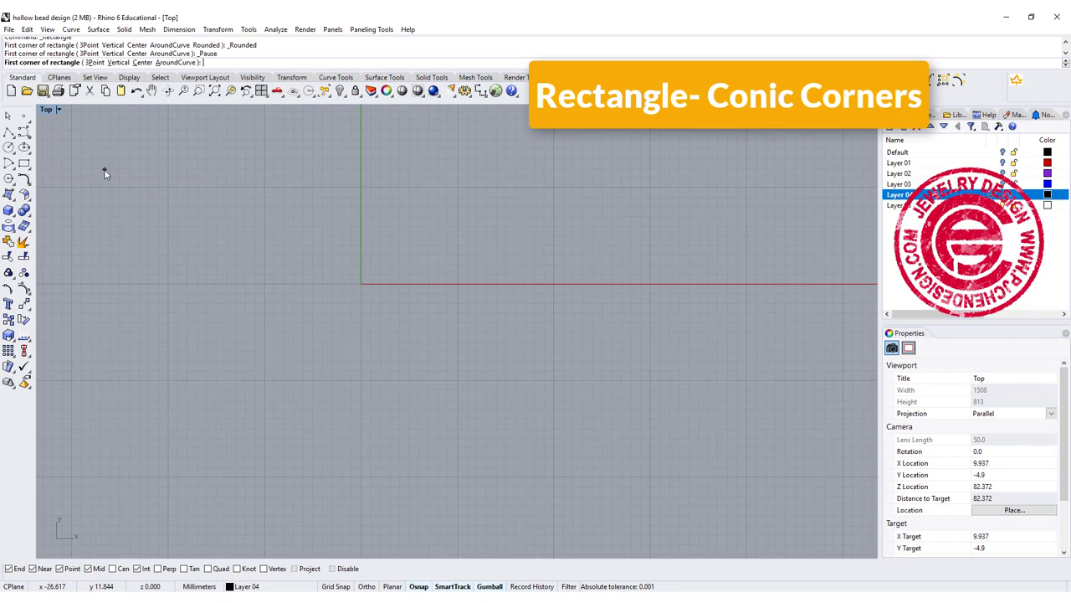
left_click(143, 62)
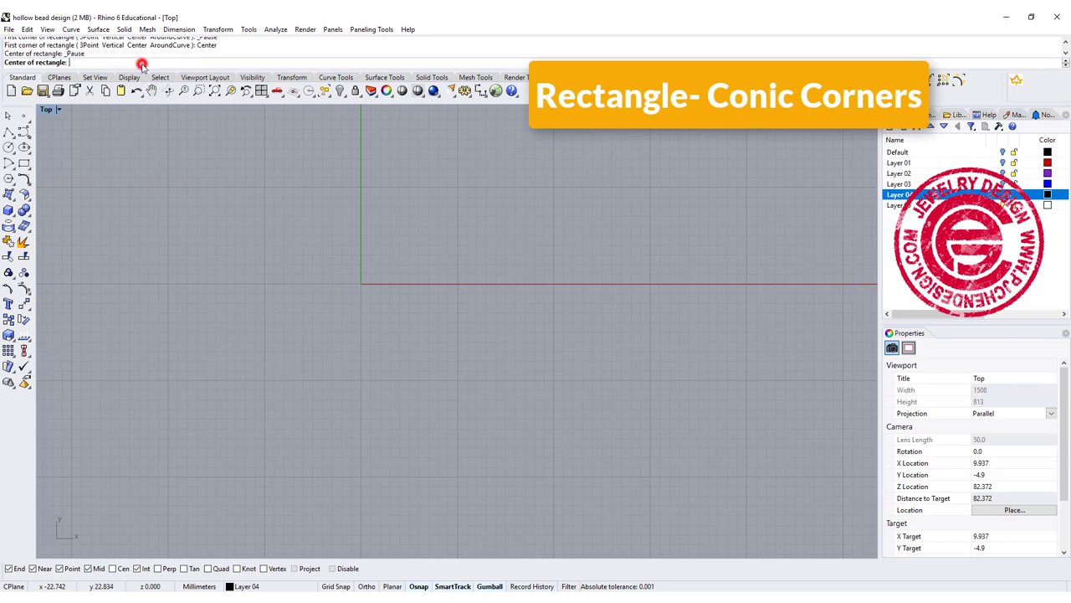
left_click(361, 283)
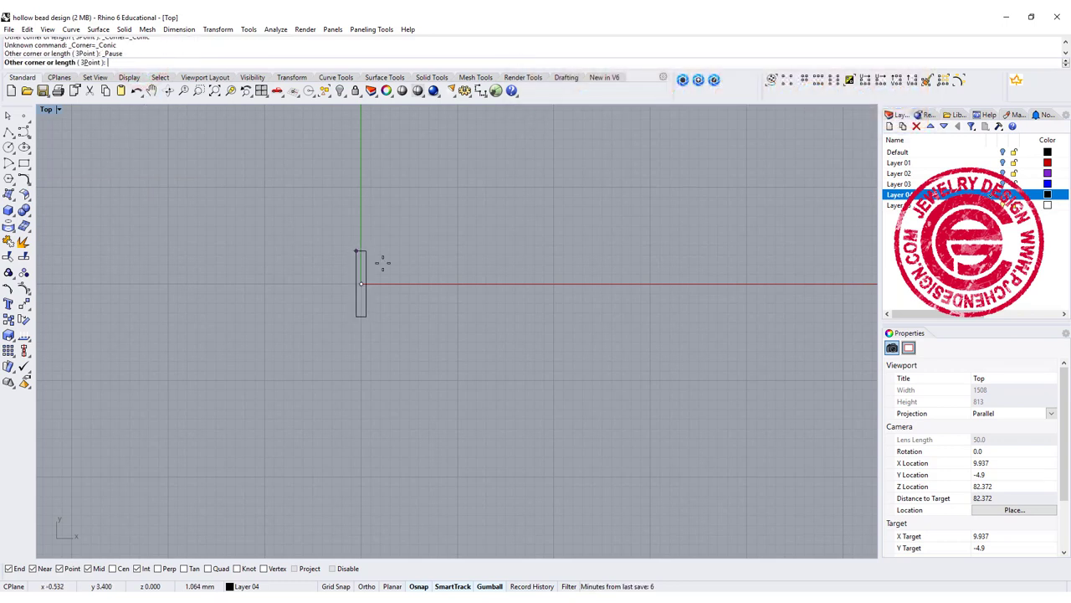
left_click(427, 341)
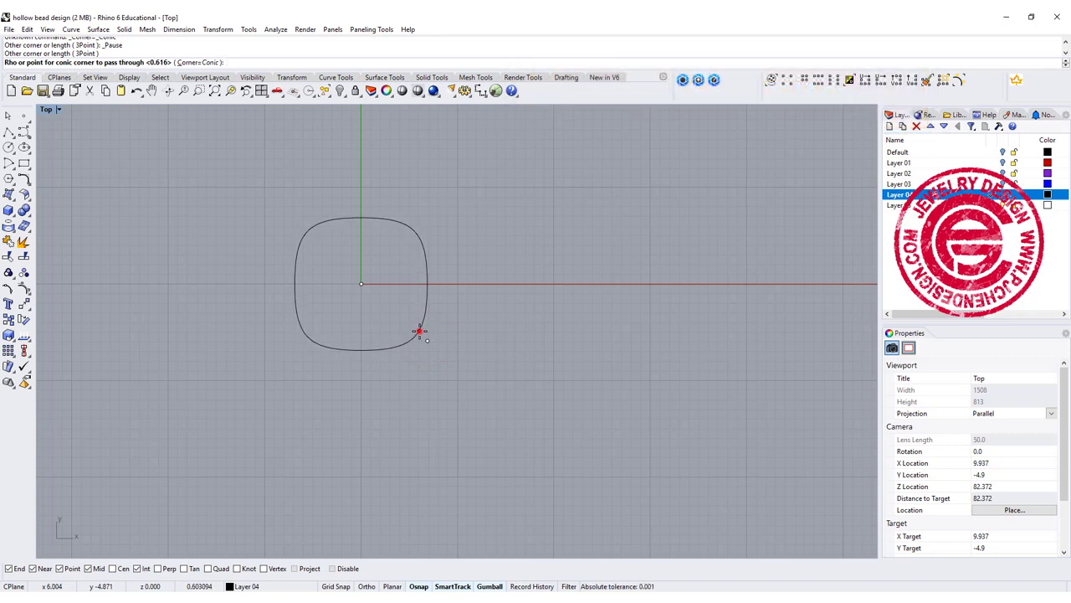
left_click(420, 332)
In the Front view, draw an inverted-L polyline rising from the origin and running left.
key("ctrl+m")
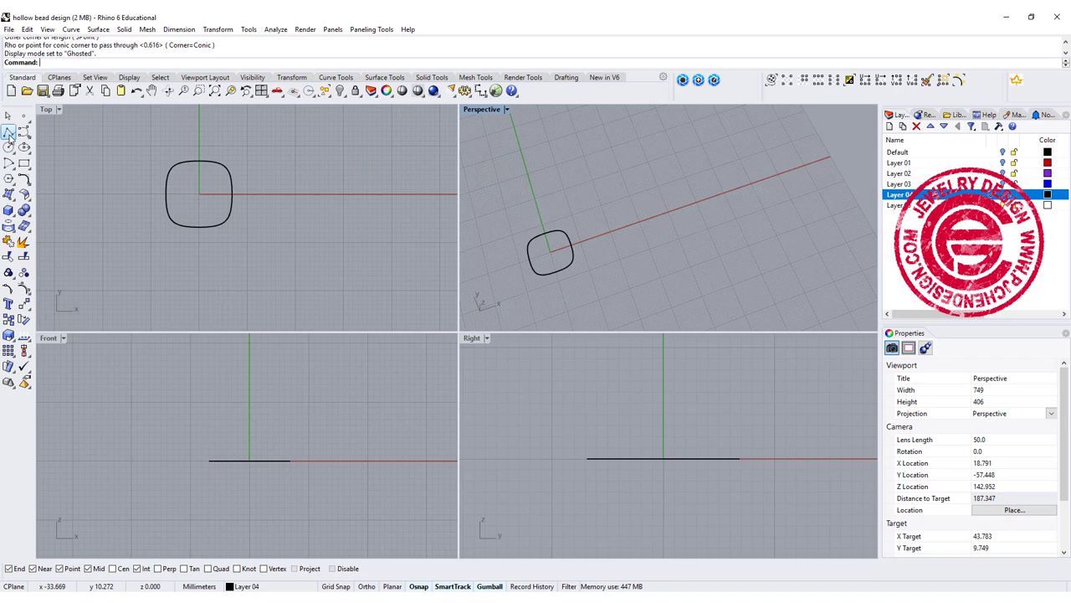
left_click(8, 132)
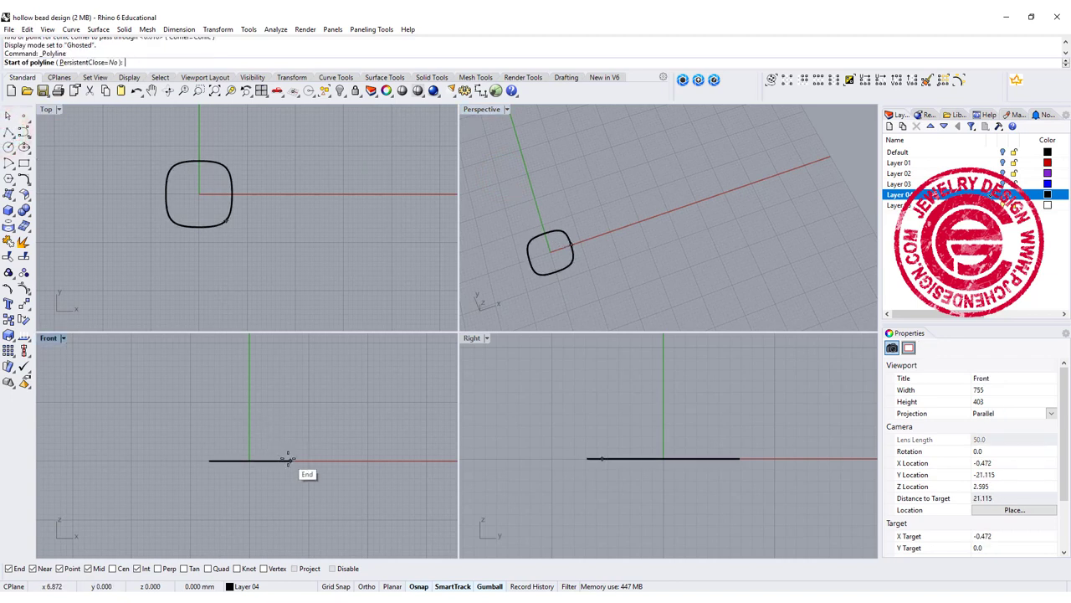
left_click(248, 447)
scroll(247, 449, "up", 3)
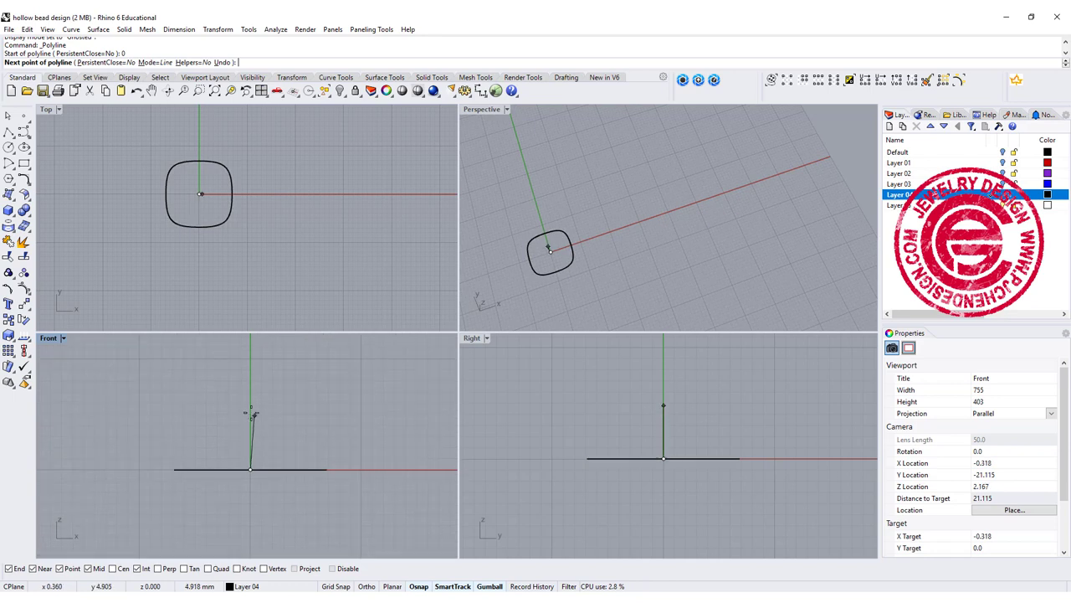
left_click(250, 409)
right_click(247, 411)
scroll(251, 414, "up", 2)
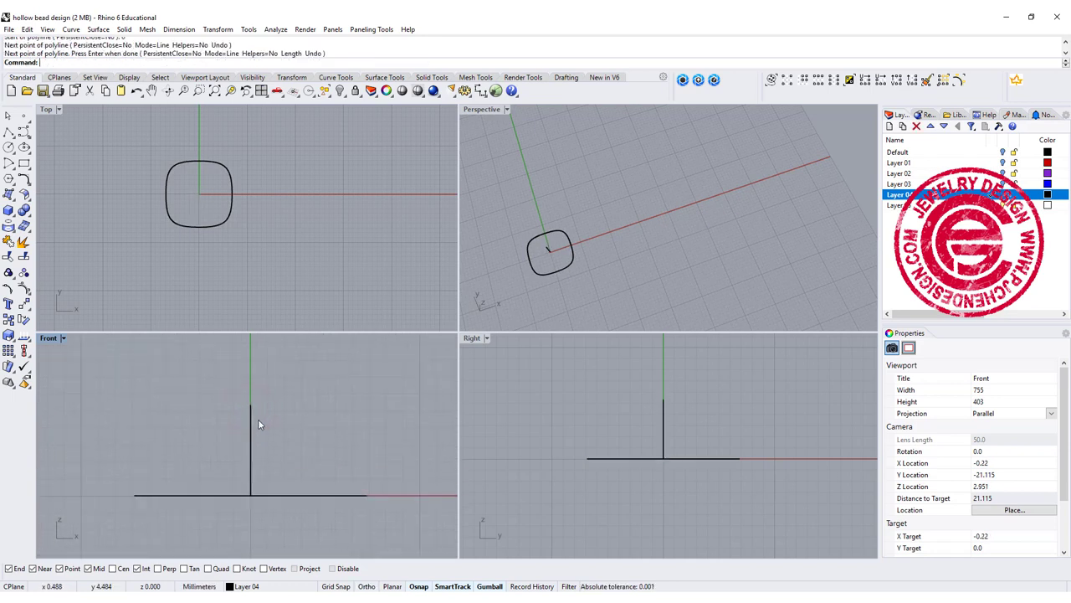
right_click(235, 413)
left_click(250, 406)
left_click(196, 404)
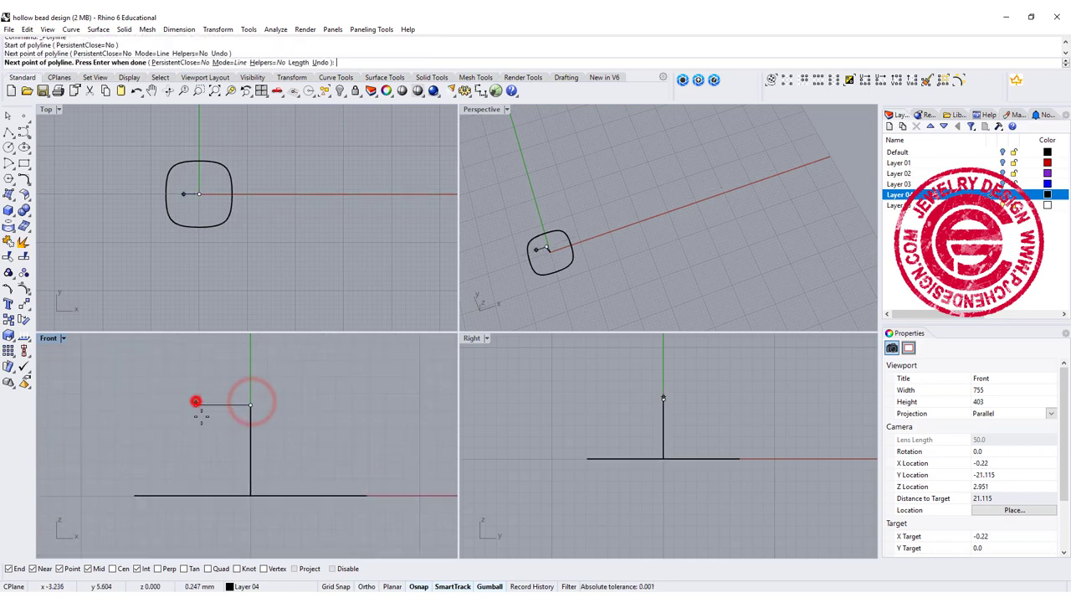
right_click(233, 420)
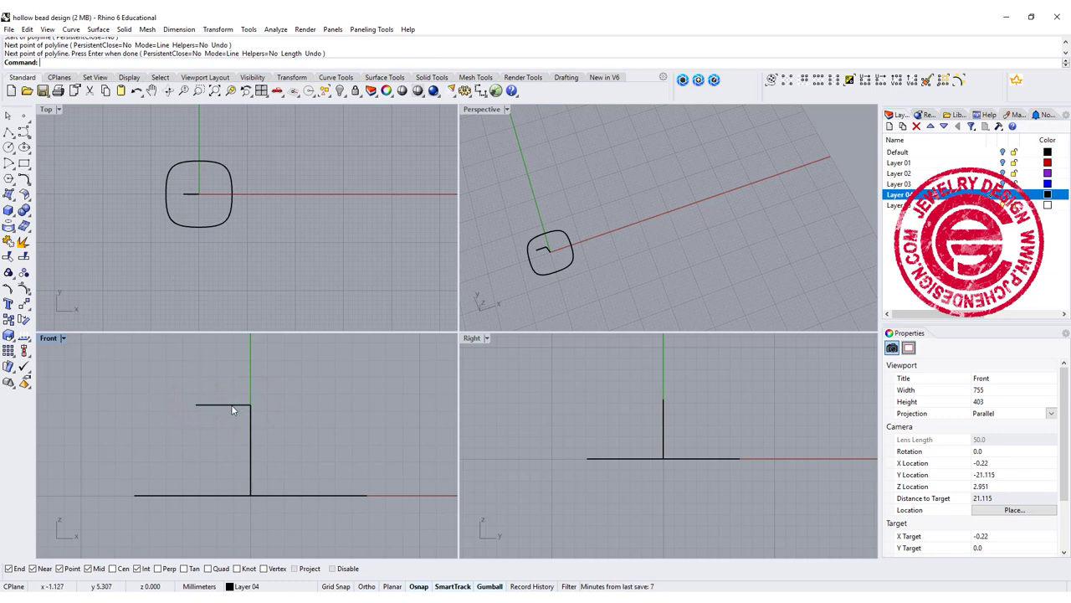
Draw a short vertical line dropping from the rounded square's right end.
right_click(311, 466)
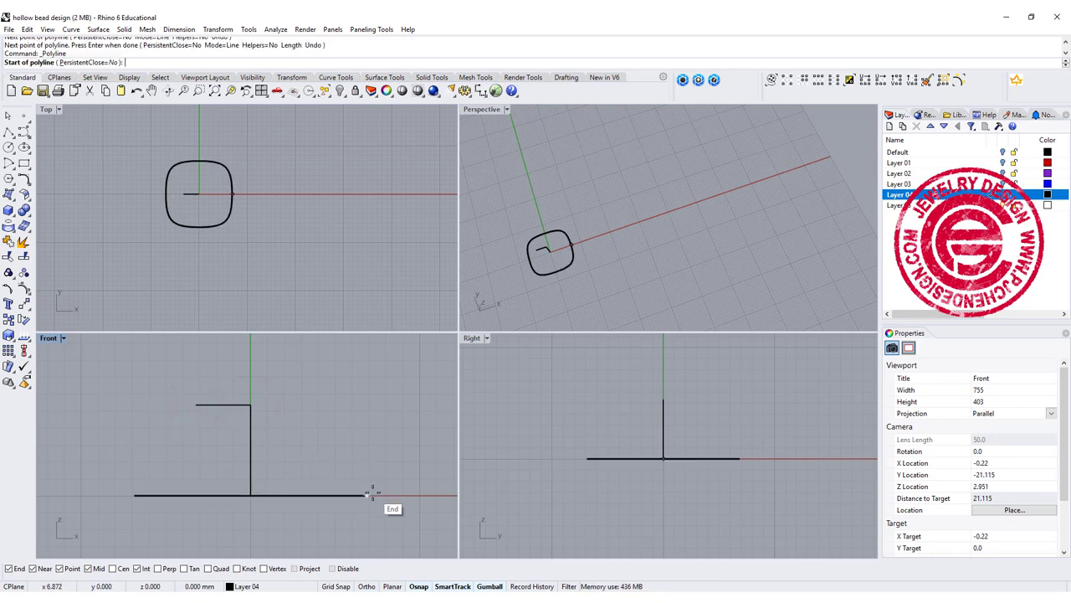
left_click(373, 494)
right_click_drag(371, 497, 361, 461)
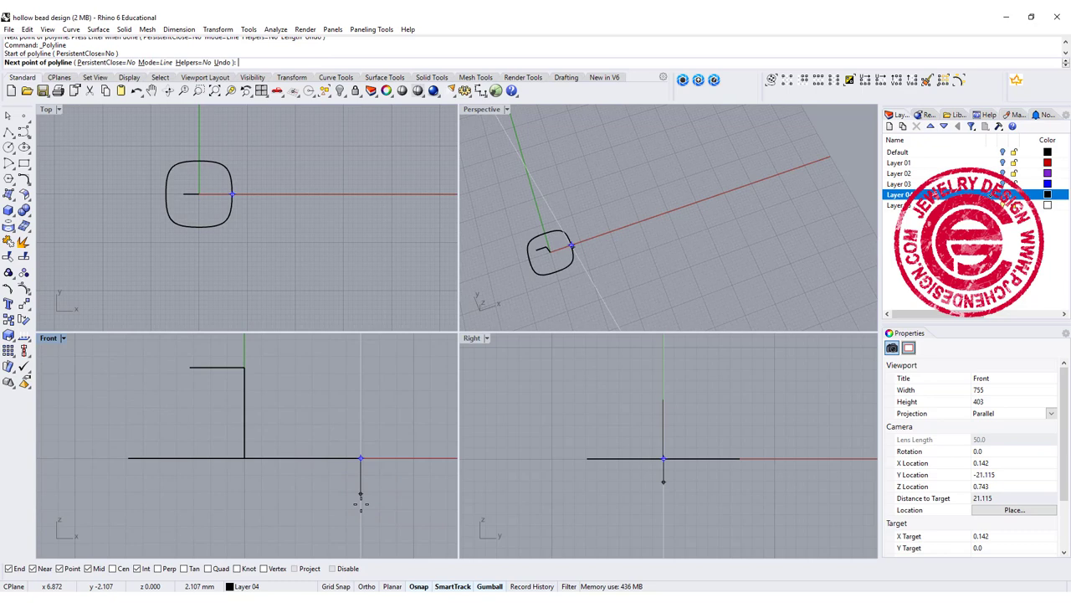
left_click(361, 520)
right_click(360, 519)
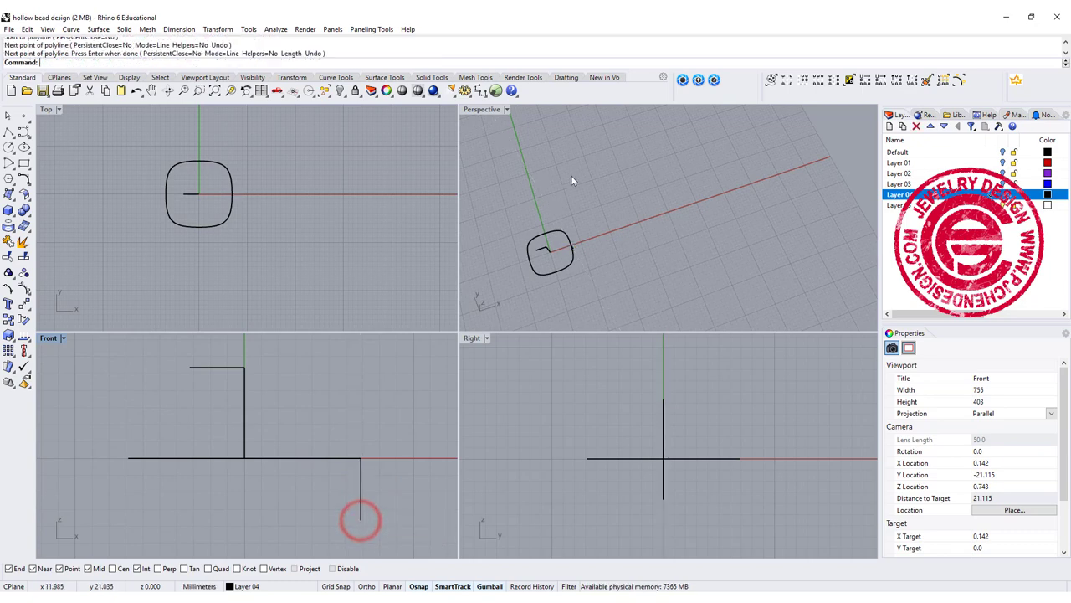
double_click(489, 110)
scroll(326, 293, "up", 3)
right_click_drag(325, 293, 548, 312)
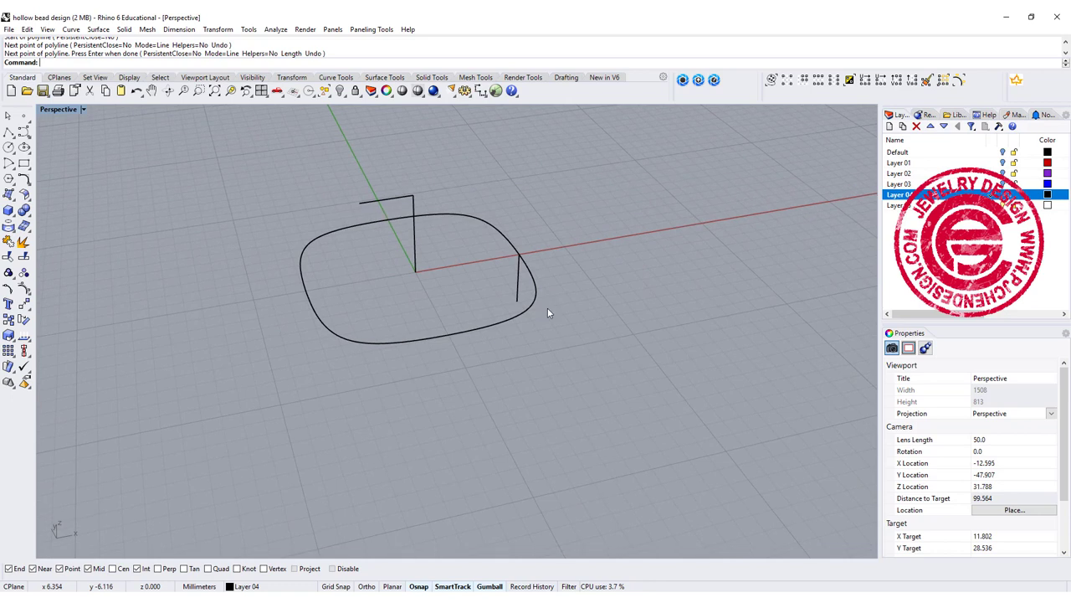
Join the top line's end to the side line's end with a tangent blend curve.
left_click(26, 179)
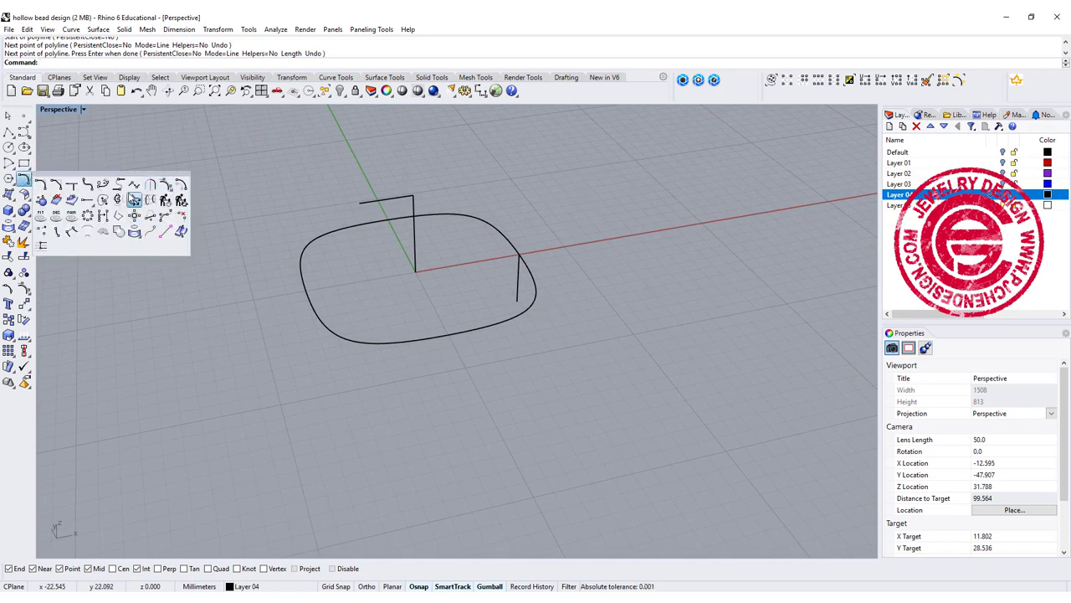
left_click(101, 183)
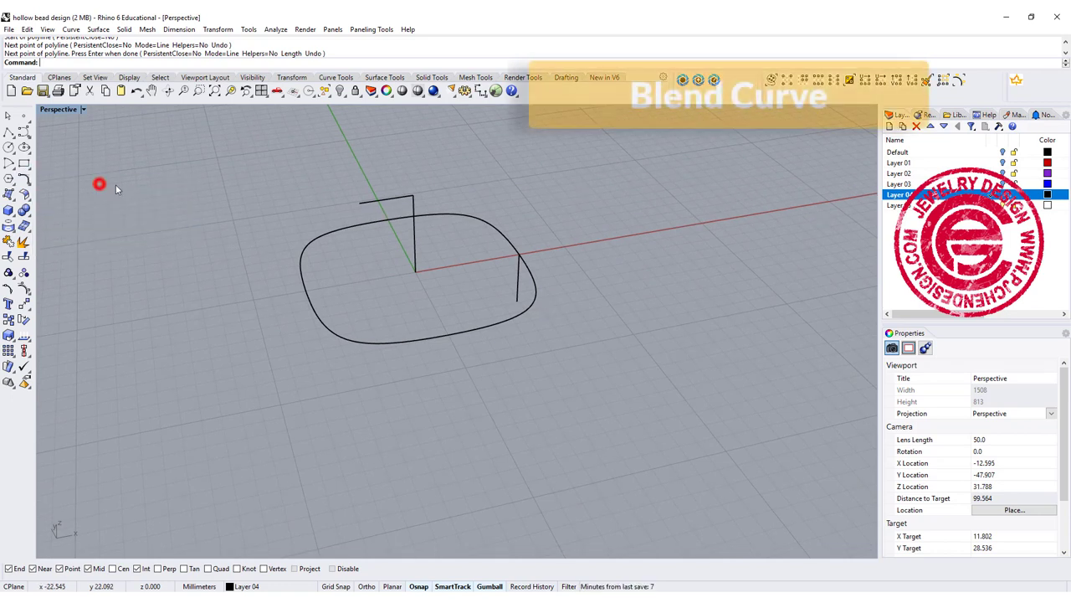
left_click(407, 199)
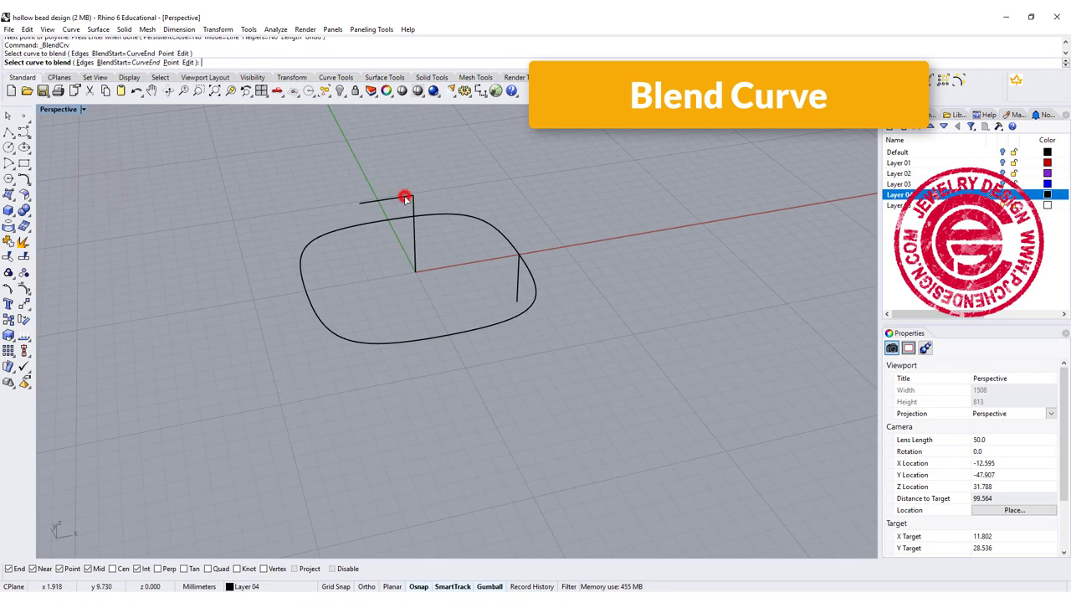
left_click(519, 270)
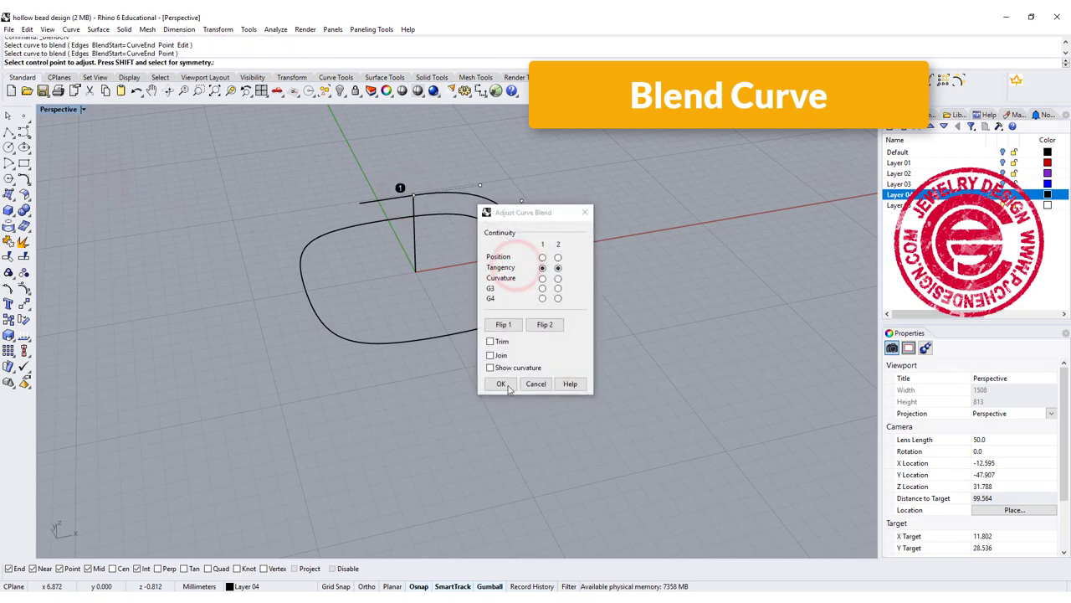
left_click(509, 386)
right_click_drag(553, 266, 565, 248)
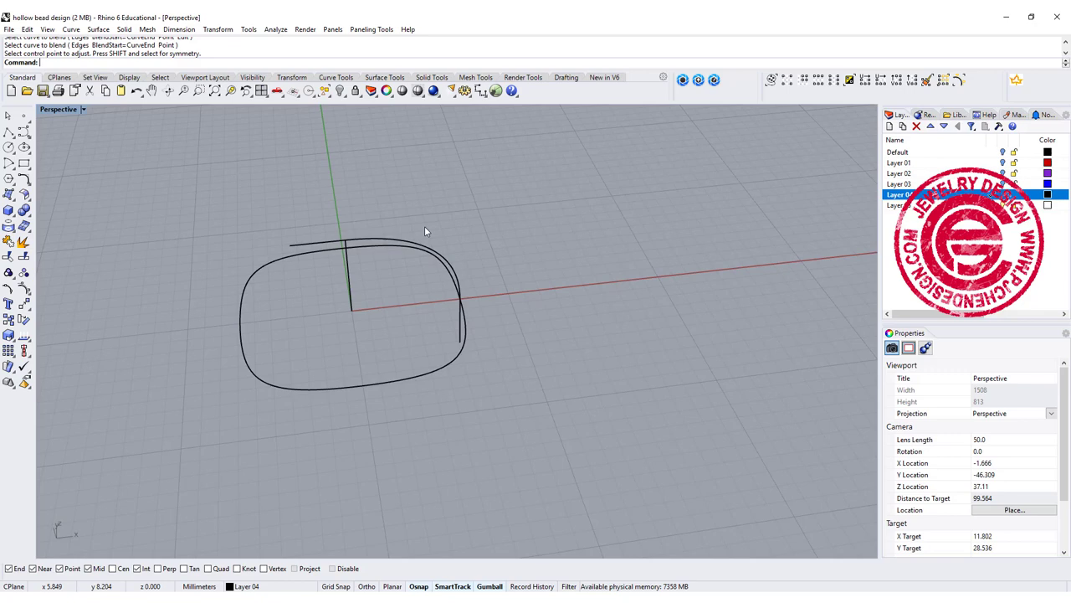
right_click_drag(424, 231, 295, 200)
Delete the leftover horizontal stub of the top line.
left_click(293, 197)
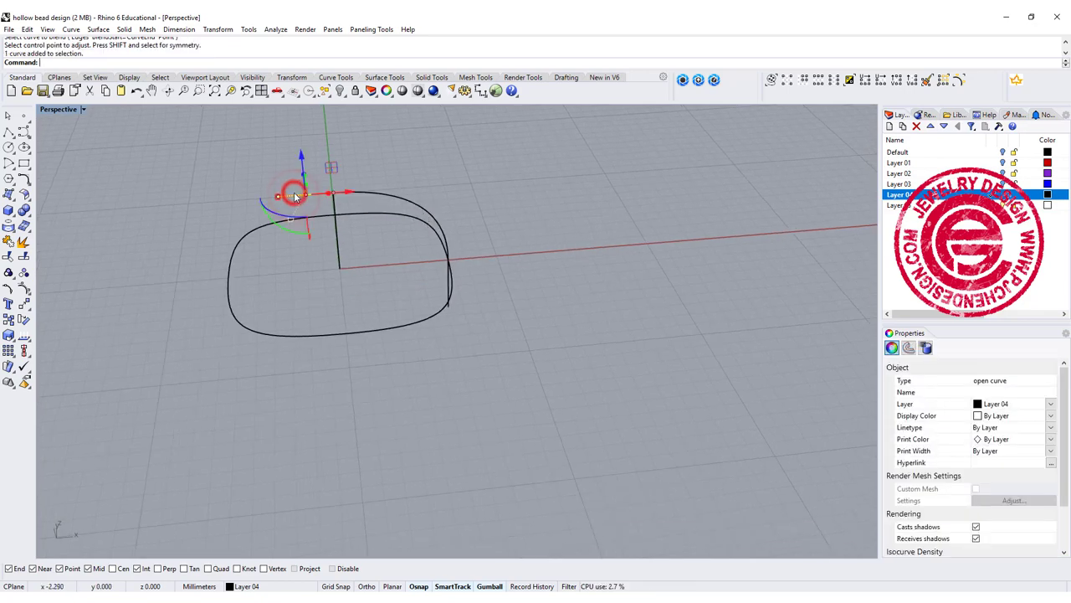
key("Delete")
scroll(481, 280, "up", 4)
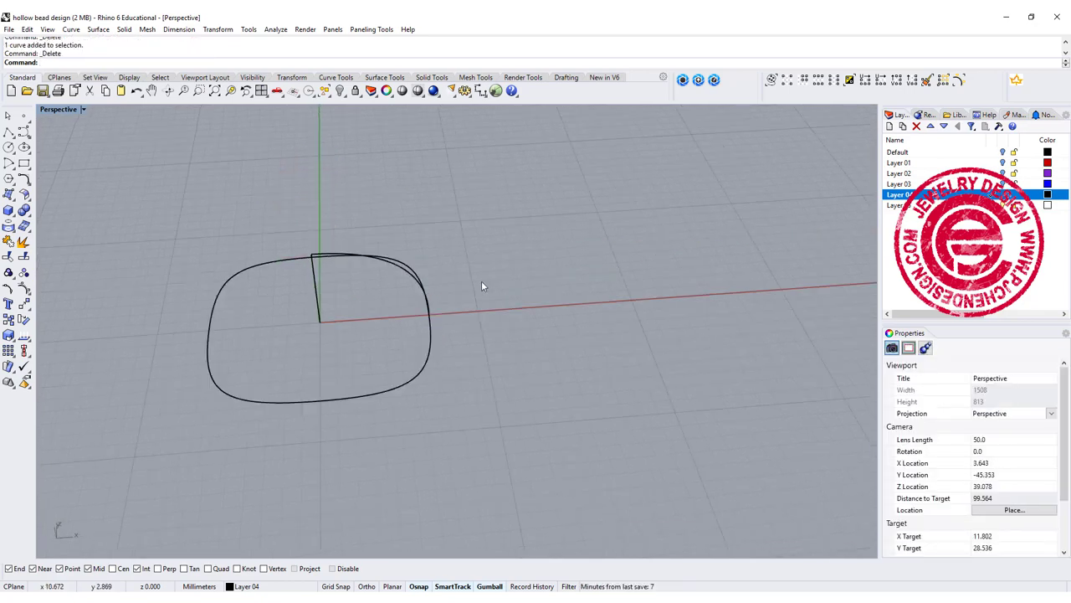
Rail-revolve the blended profile along the rounded-square rail about the vertical axis line.
left_click(124, 30)
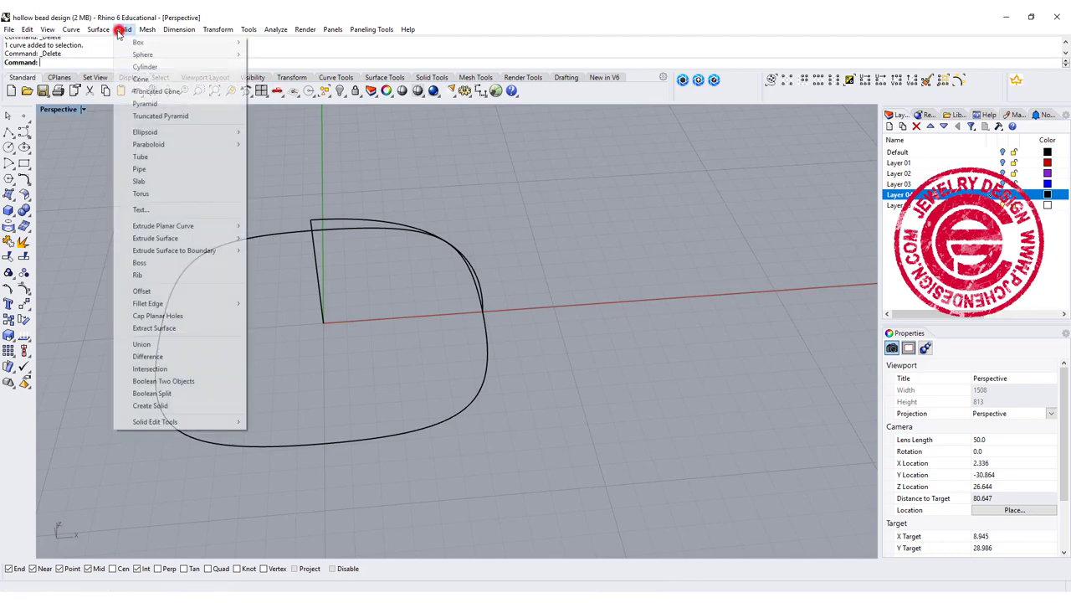
mouse_move(98, 30)
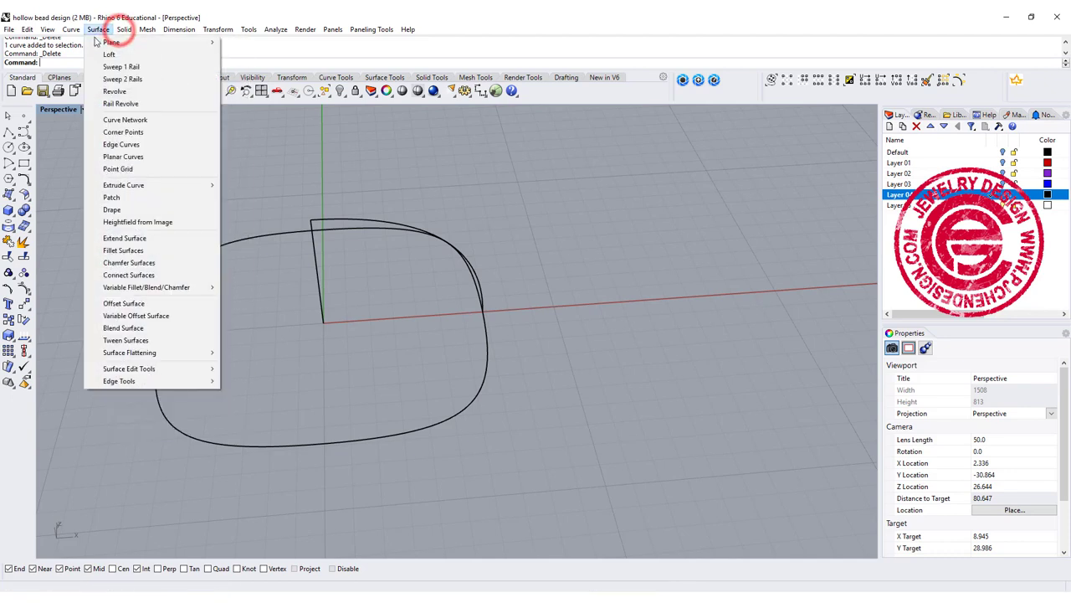
left_click(119, 103)
left_click(355, 219)
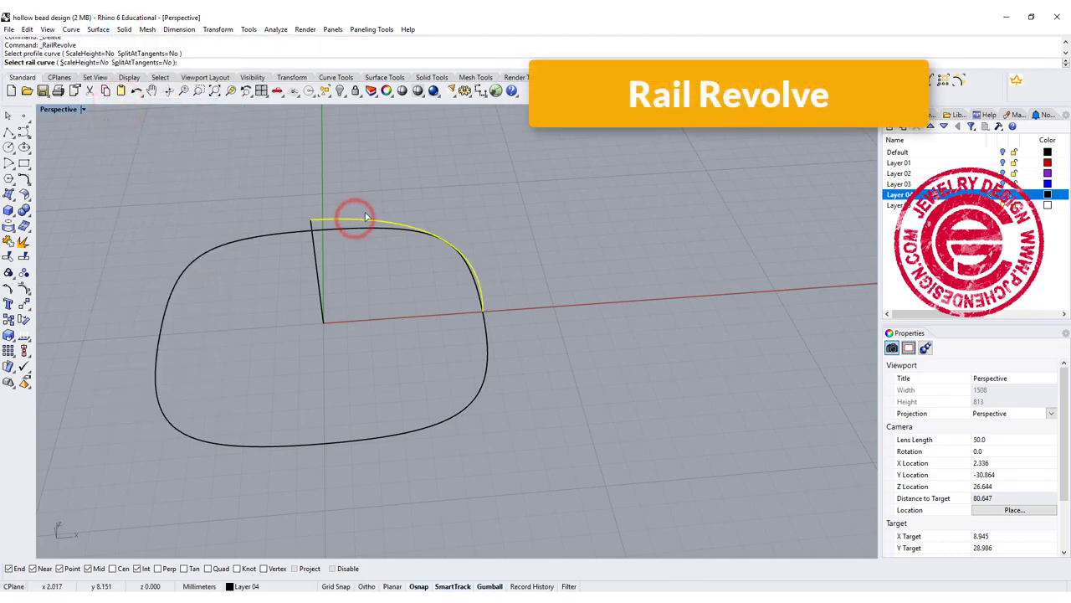
left_click(488, 348)
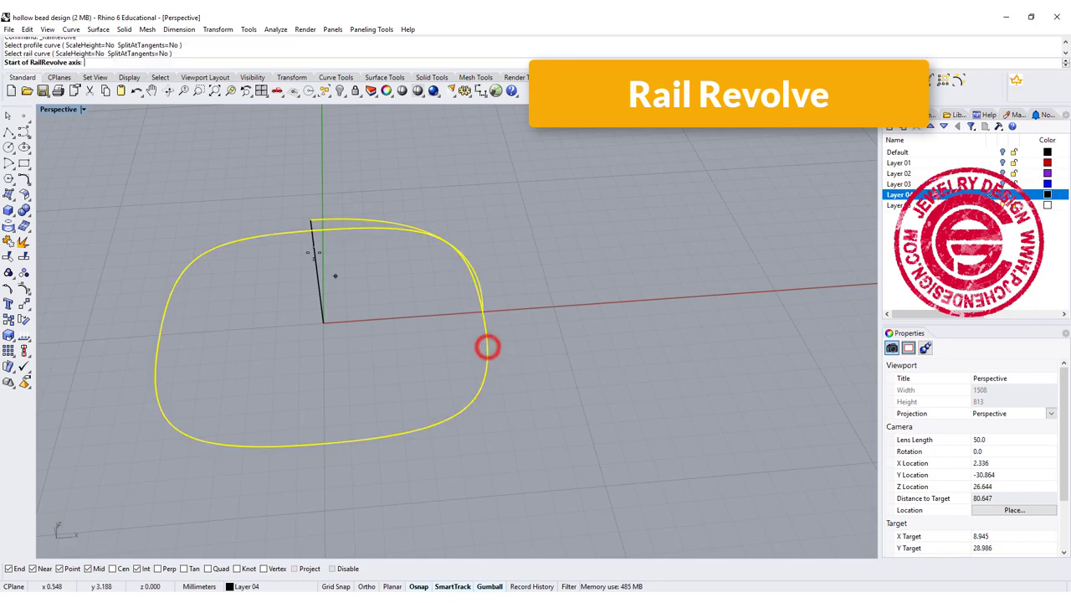
left_click(307, 217)
left_click(324, 321)
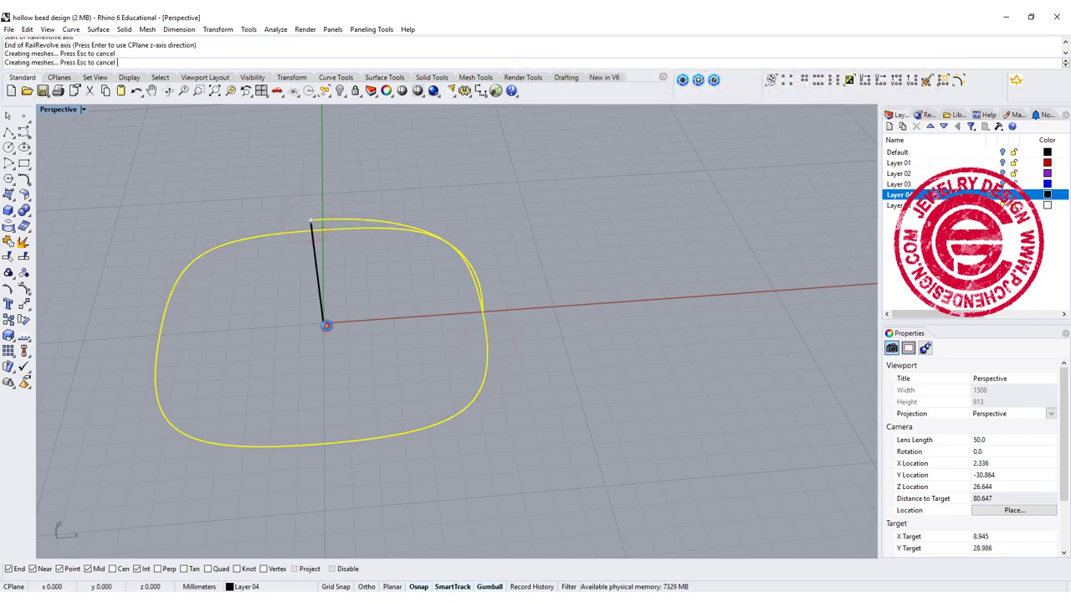
scroll(545, 295, "down", 3)
right_click_drag(545, 294, 537, 325)
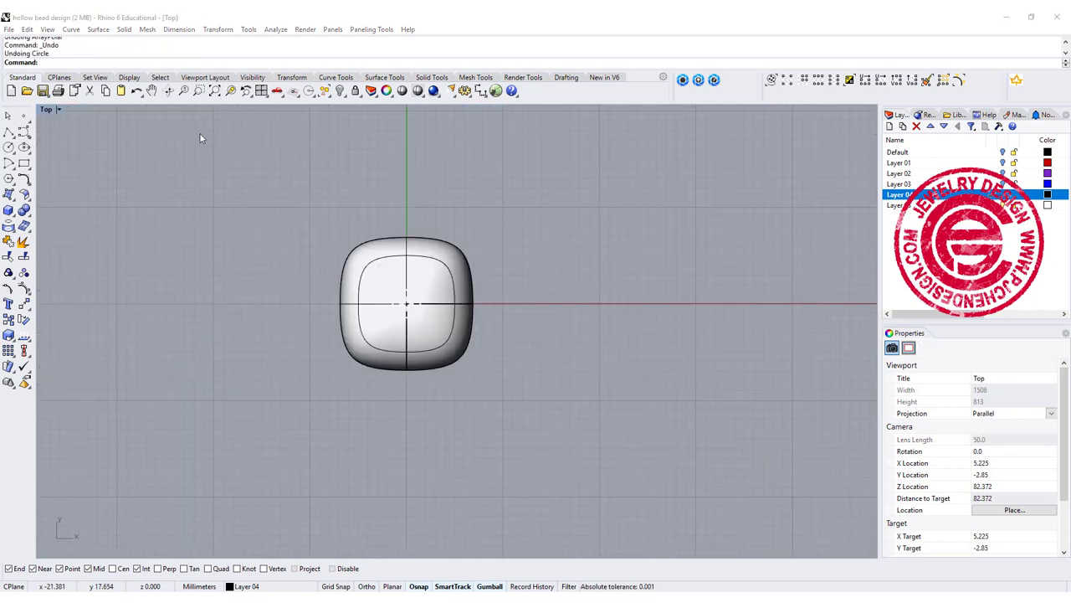
Draw a circle centred on the bead's top edge and scale it down with the gumball.
left_click(9, 147)
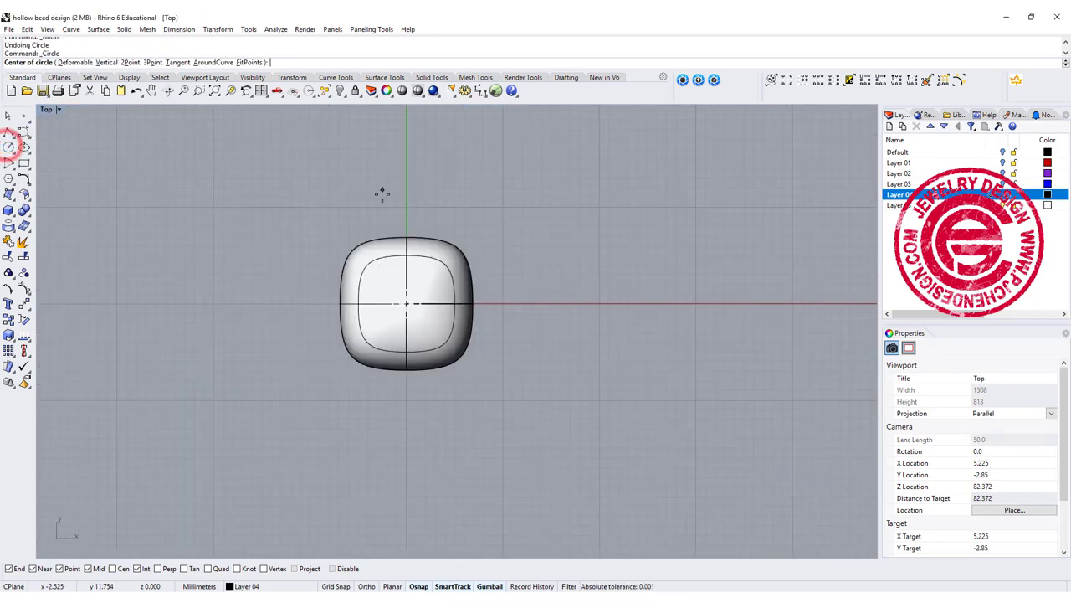
left_click(407, 237)
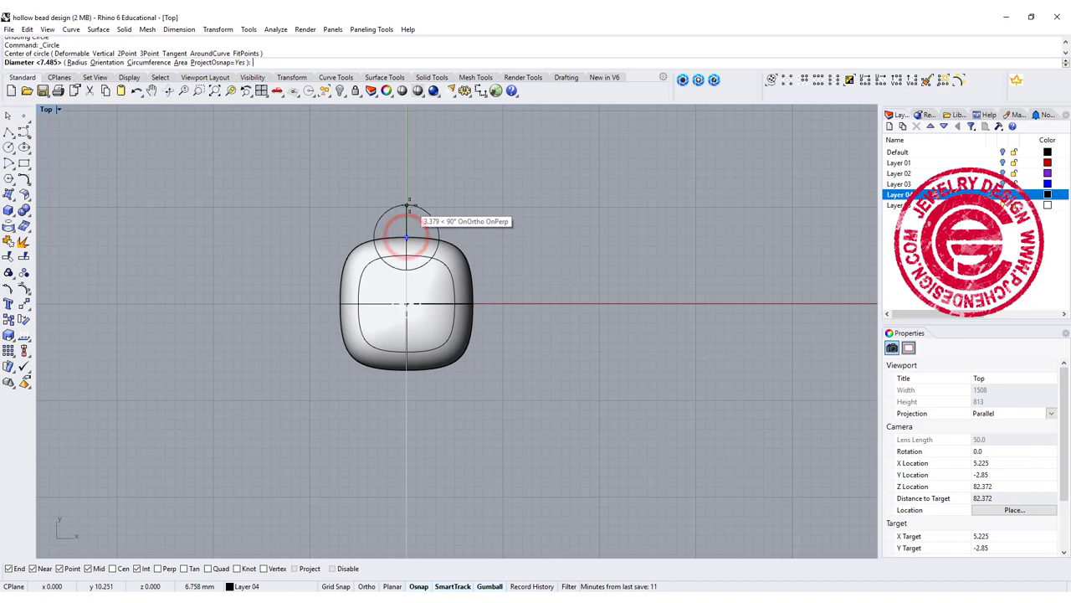
scroll(408, 204, "up", 2)
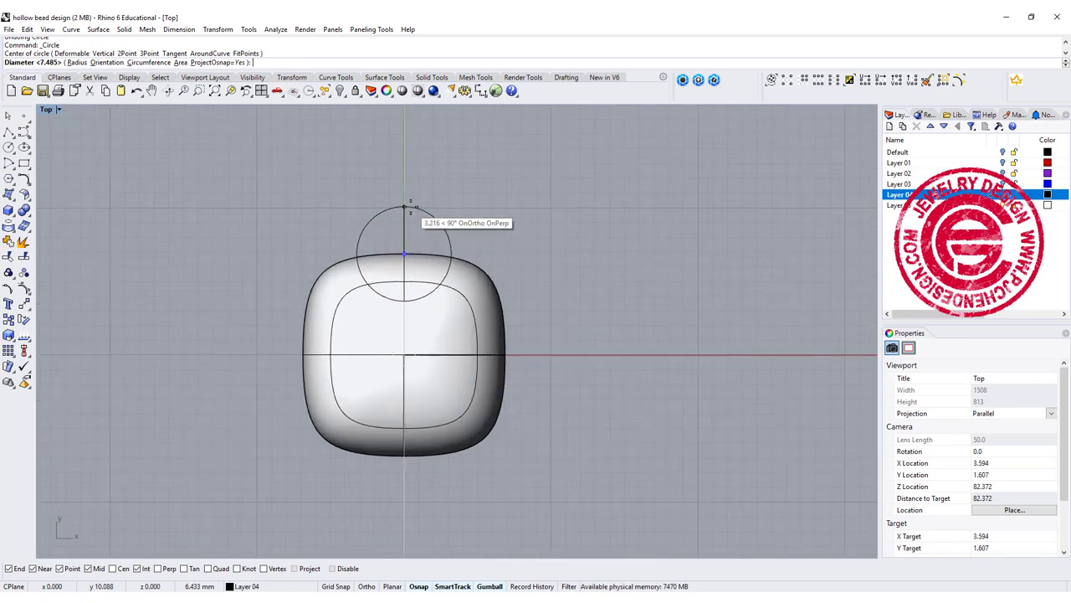
left_click(408, 206)
left_click(433, 219)
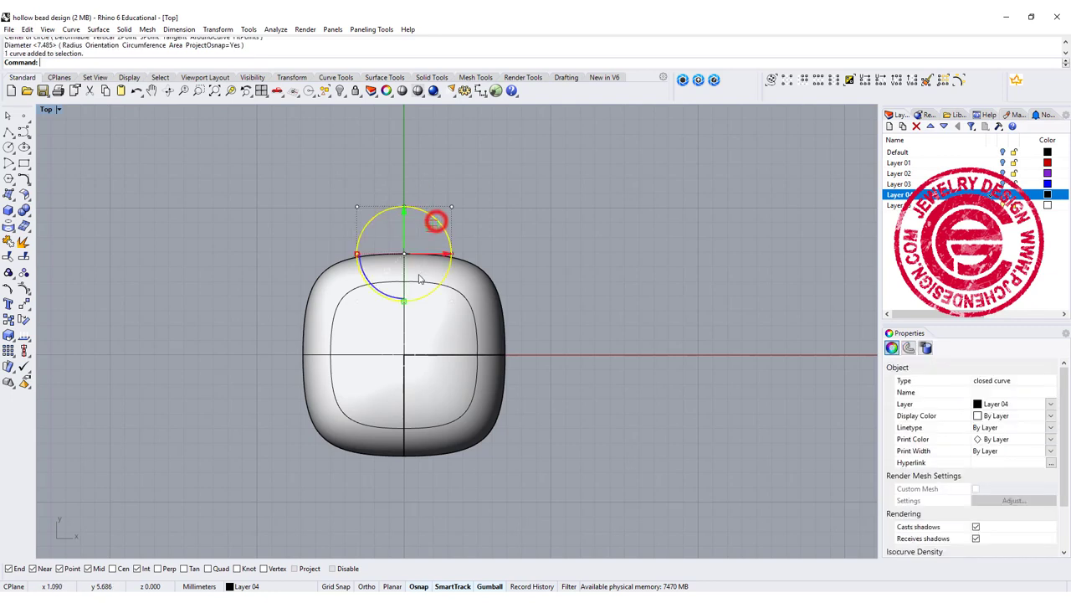
left_click_drag(361, 262, 409, 227)
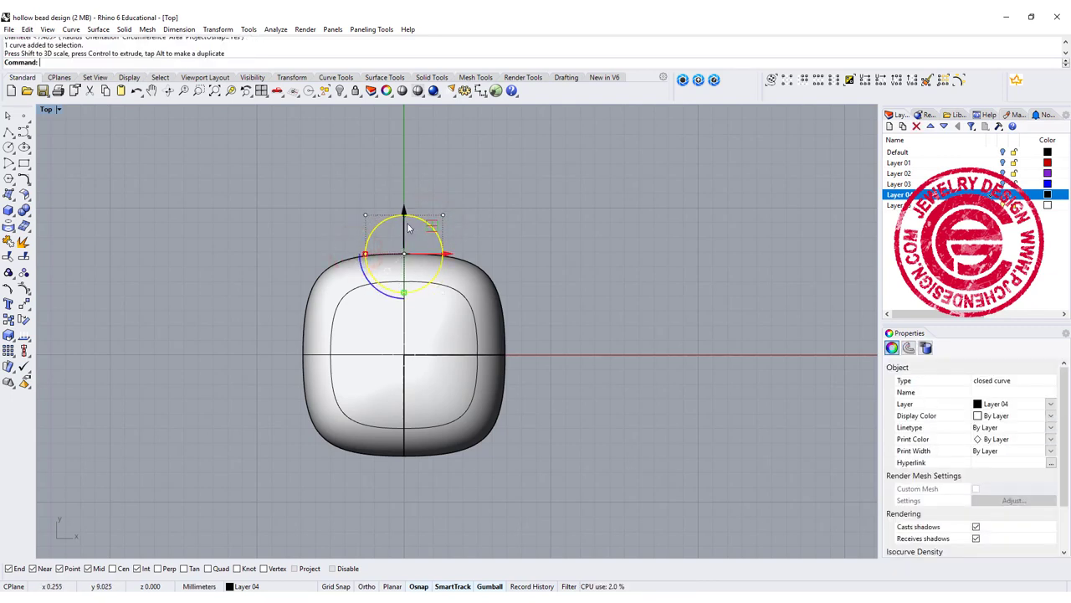
right_click_drag(311, 249, 296, 215)
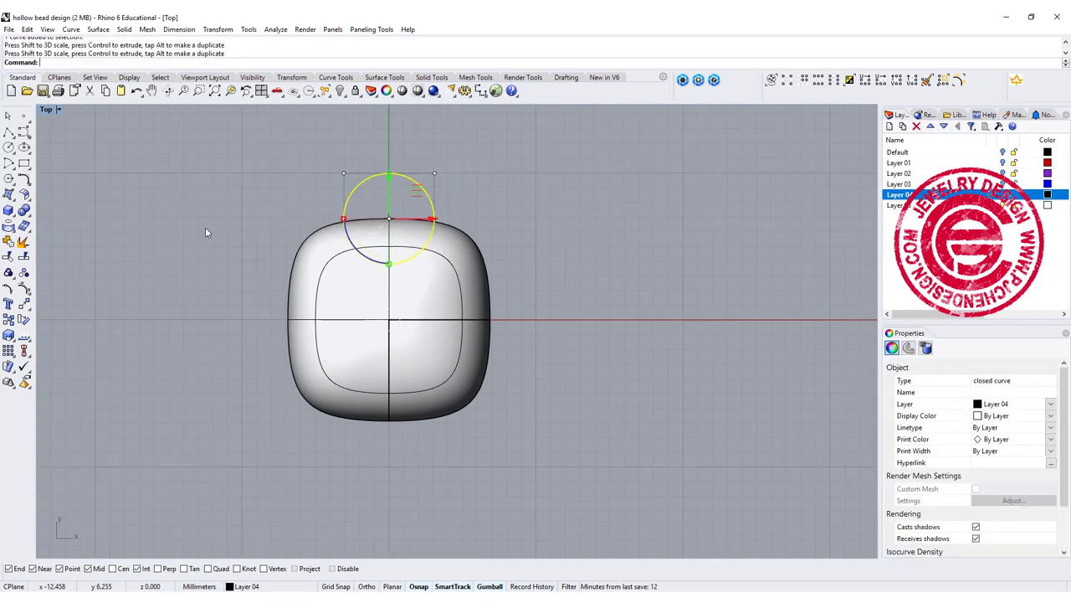
left_click(25, 306)
left_click(56, 356)
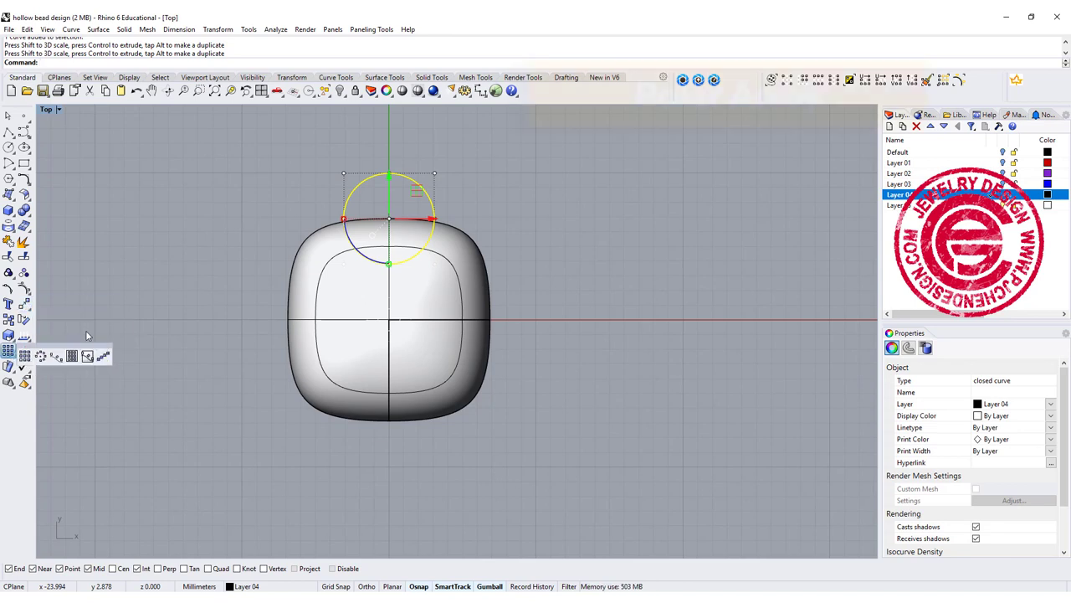
Polar-array the circle into 4 copies over 360° around the origin.
left_click(51, 355)
type("0")
key("Return")
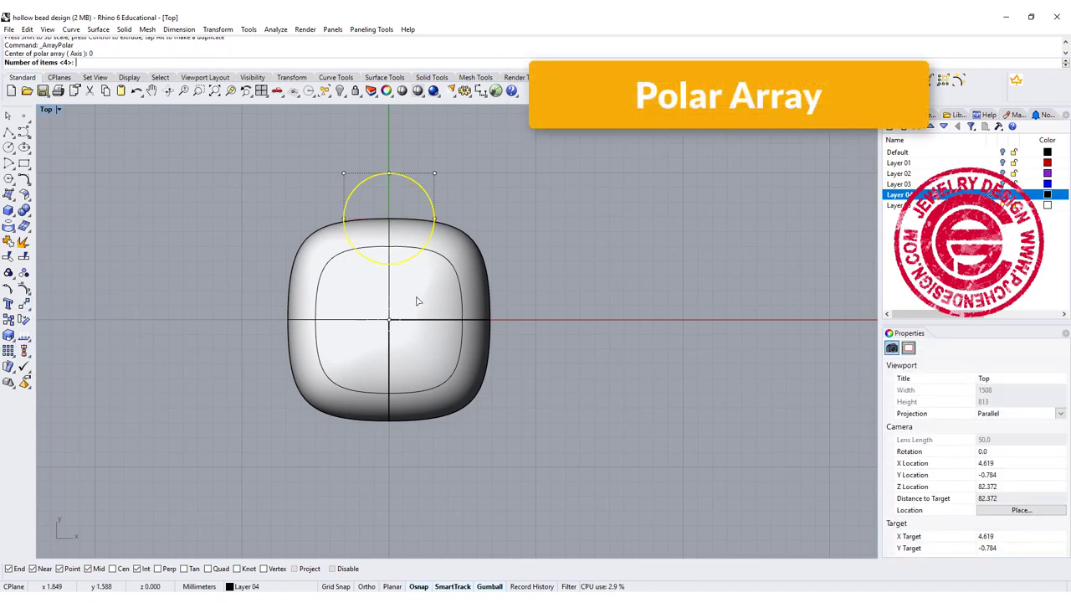
key("Return")
key("Return")
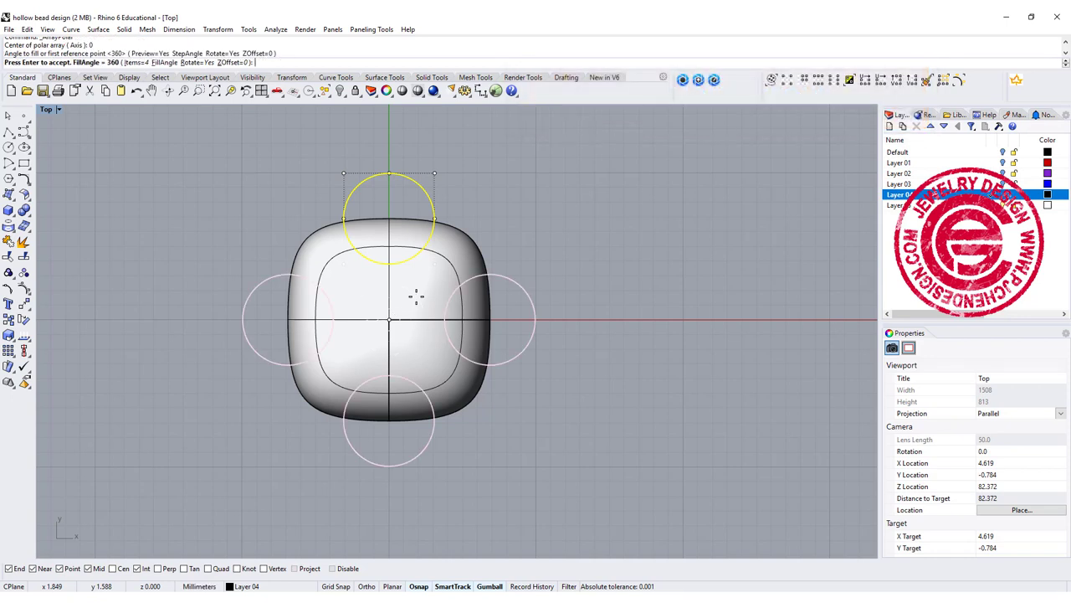
key("Return")
Select all four circles: right, top, left and bottom.
left_click(622, 292)
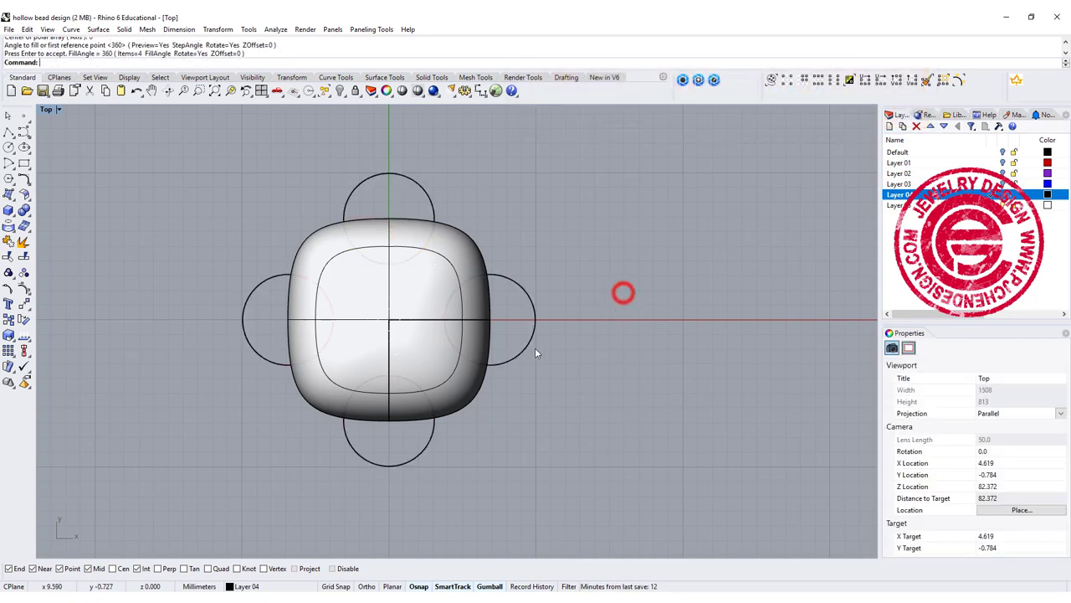
left_click(534, 328)
left_click(434, 222, "shift")
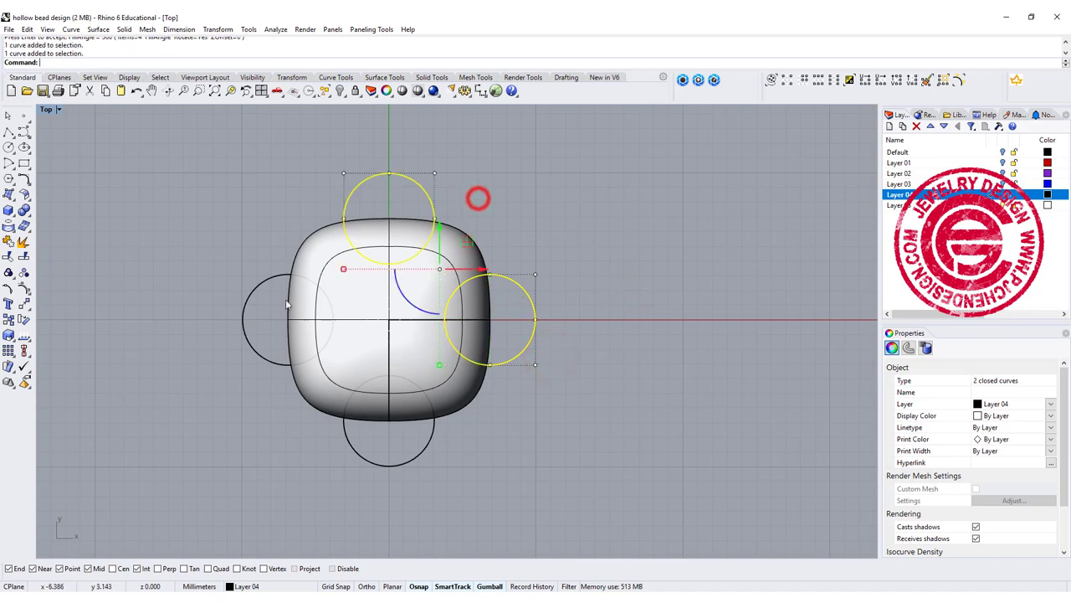
left_click(263, 358, "shift")
left_click(359, 448, "shift")
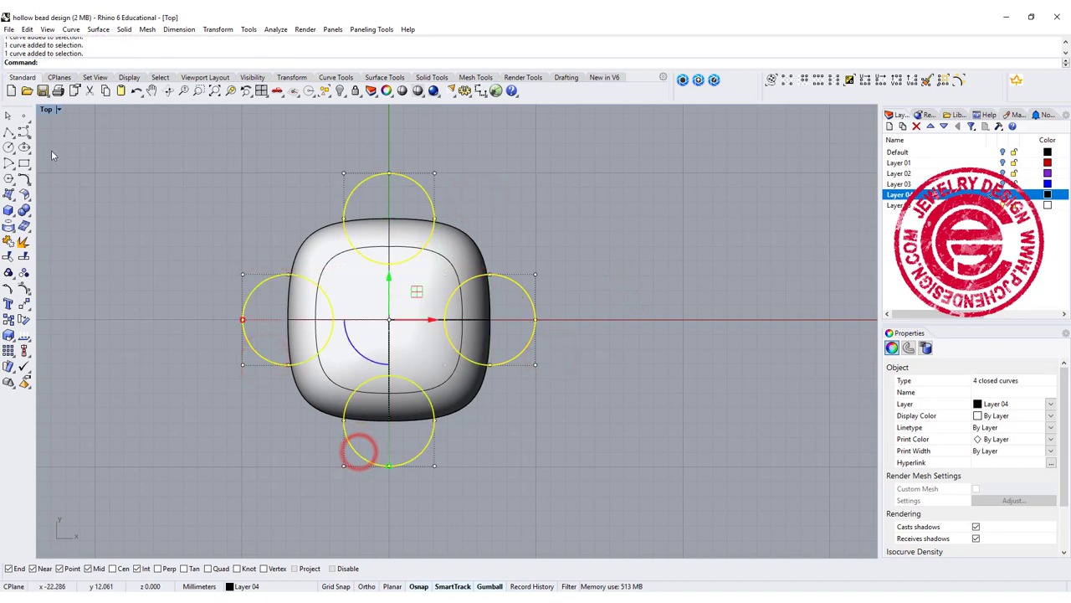
Trim the bead surface inside the top, left, bottom and right circles.
left_click(9, 258)
left_click(404, 232)
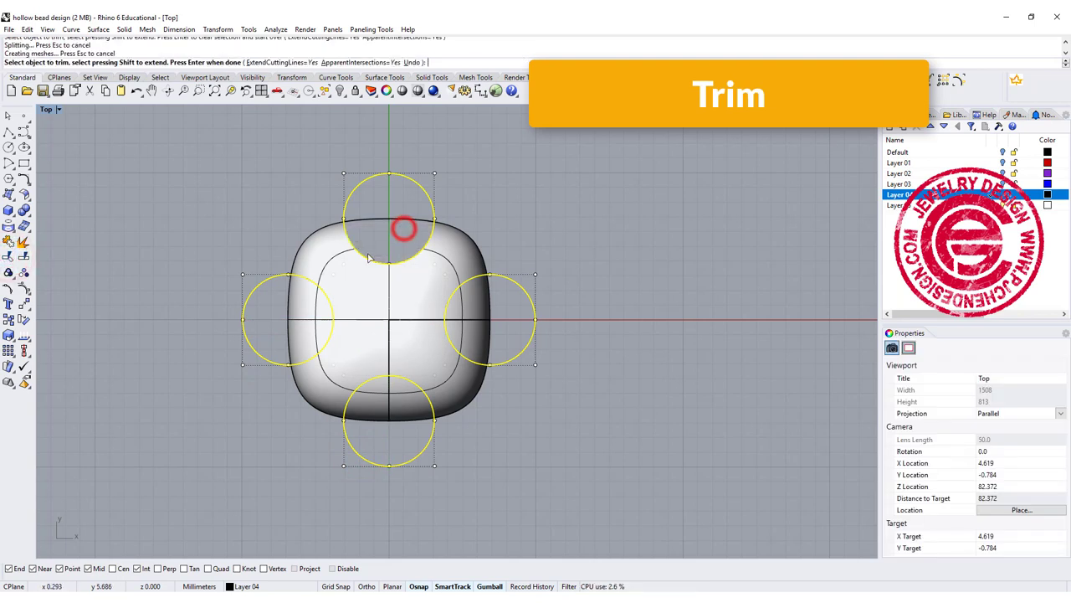
left_click(299, 303)
left_click(402, 409)
left_click(375, 399)
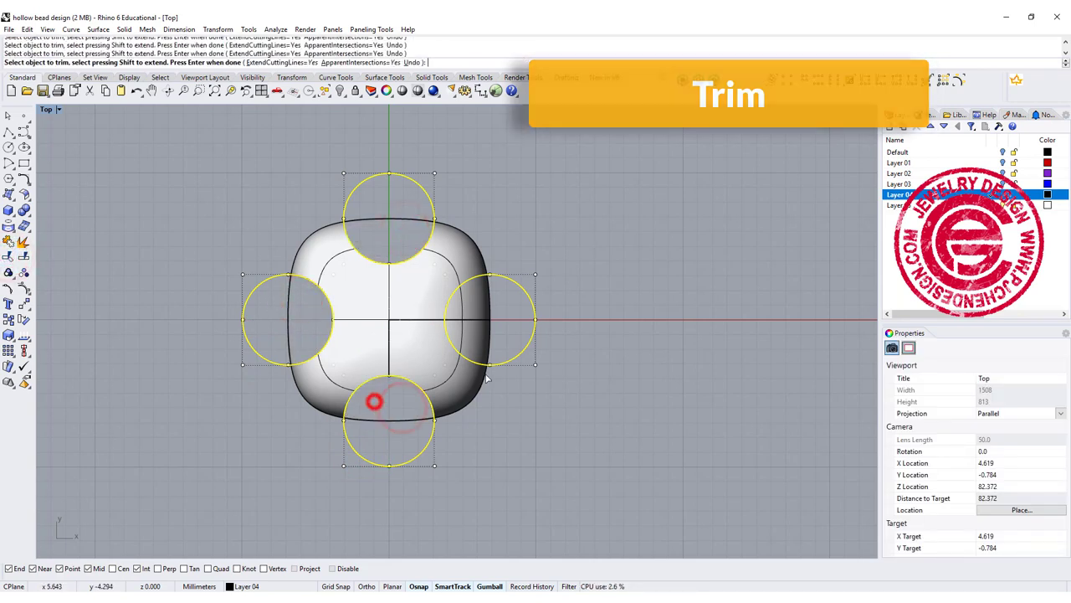
left_click(473, 335)
right_click(586, 376)
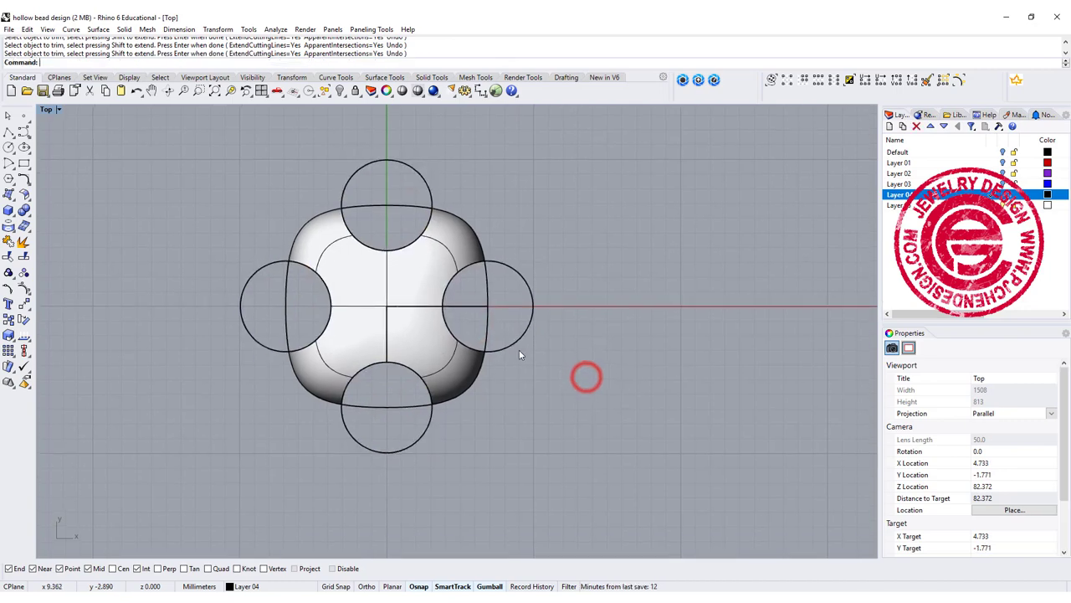
double_click(48, 110)
right_click_drag(586, 267, 657, 213)
scroll(657, 189, "up", 5)
scroll(658, 192, "down", 3)
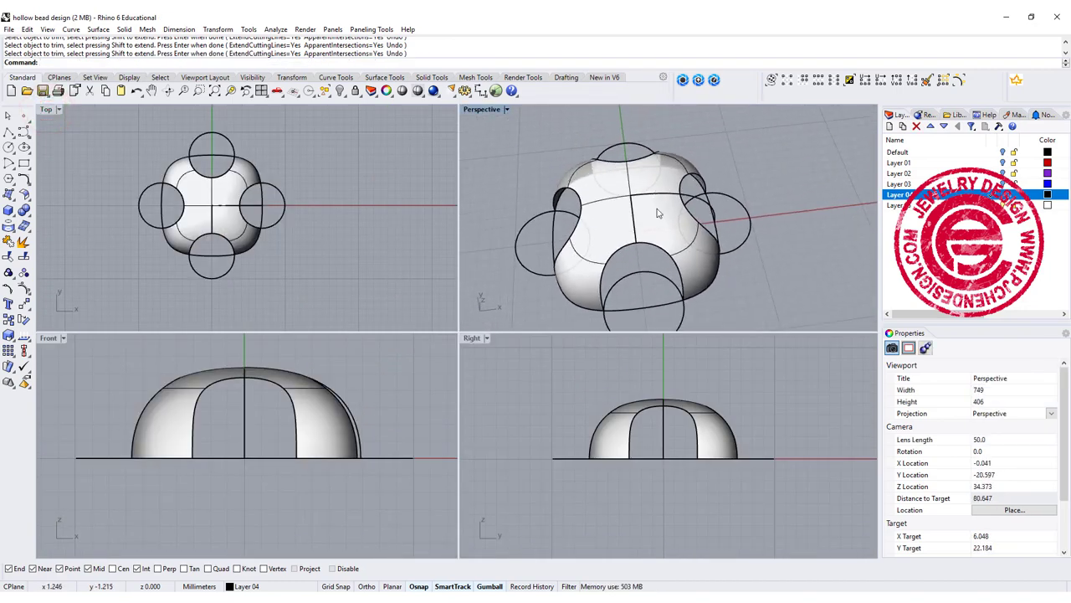
Offset the trimmed bead surface by 1 as a solid to thicken the shell.
left_click(24, 194)
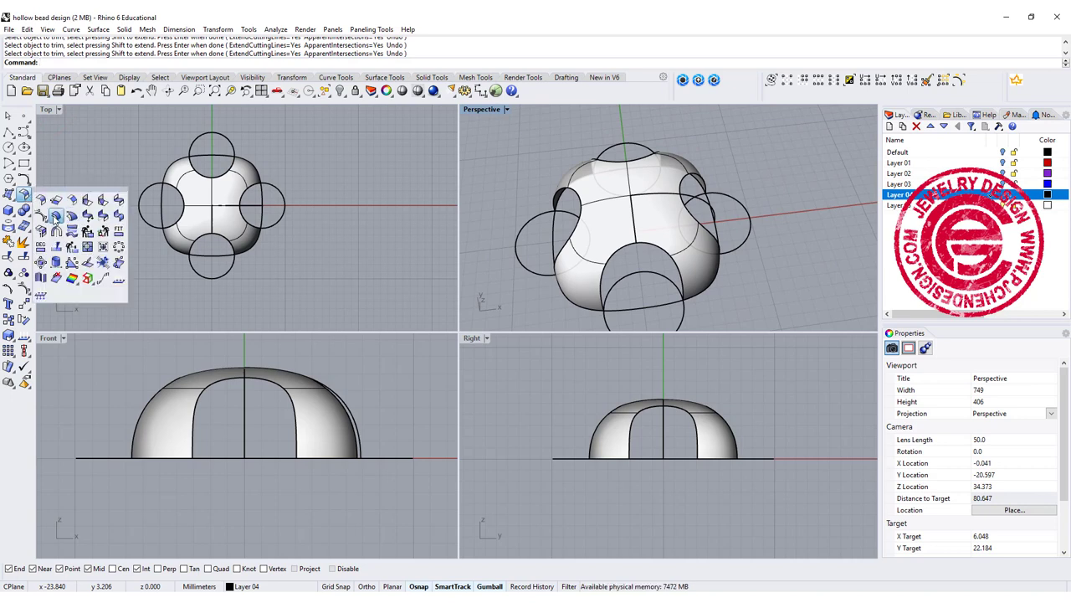
left_click(56, 216)
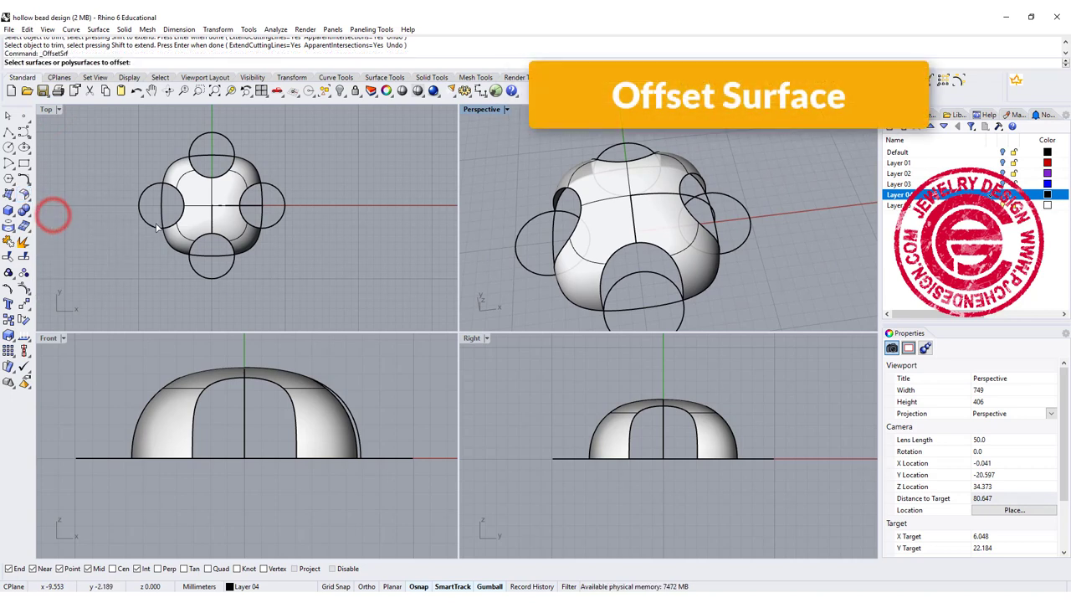
left_click(210, 193)
key("Return")
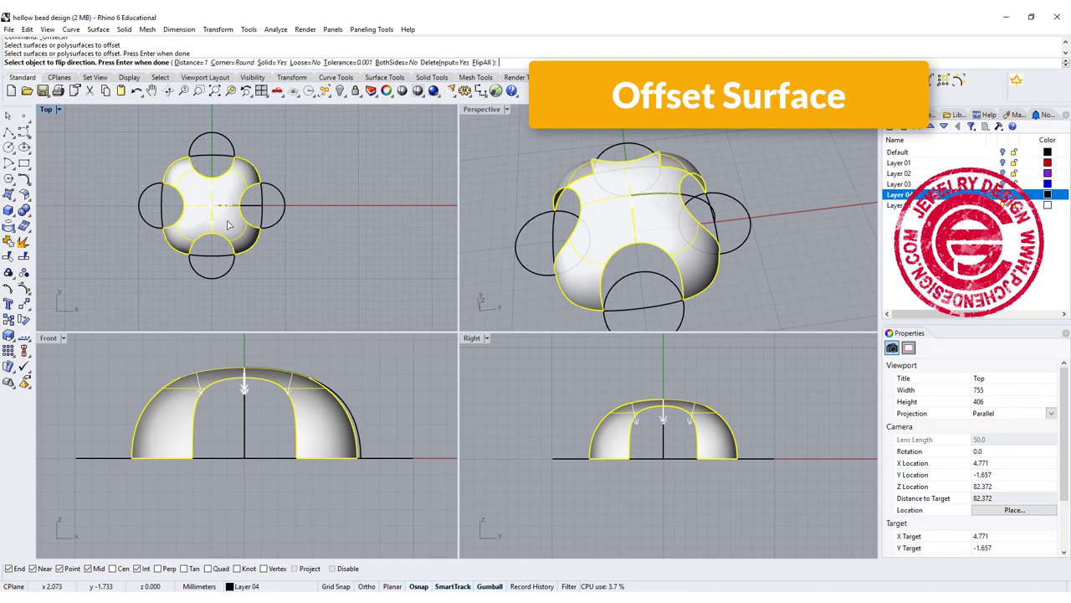
left_click(486, 62)
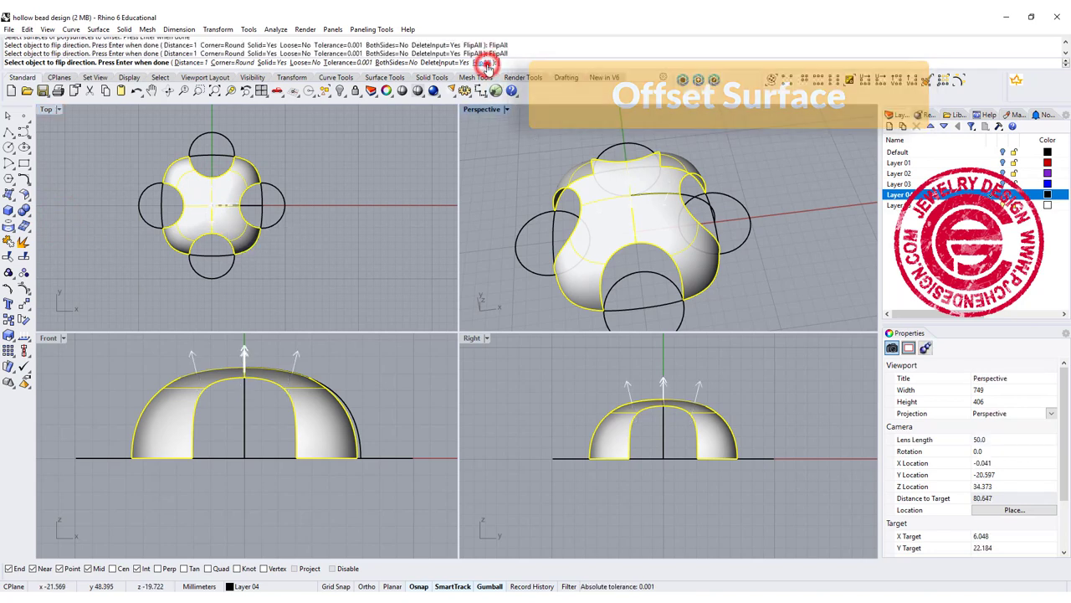
left_click(486, 62)
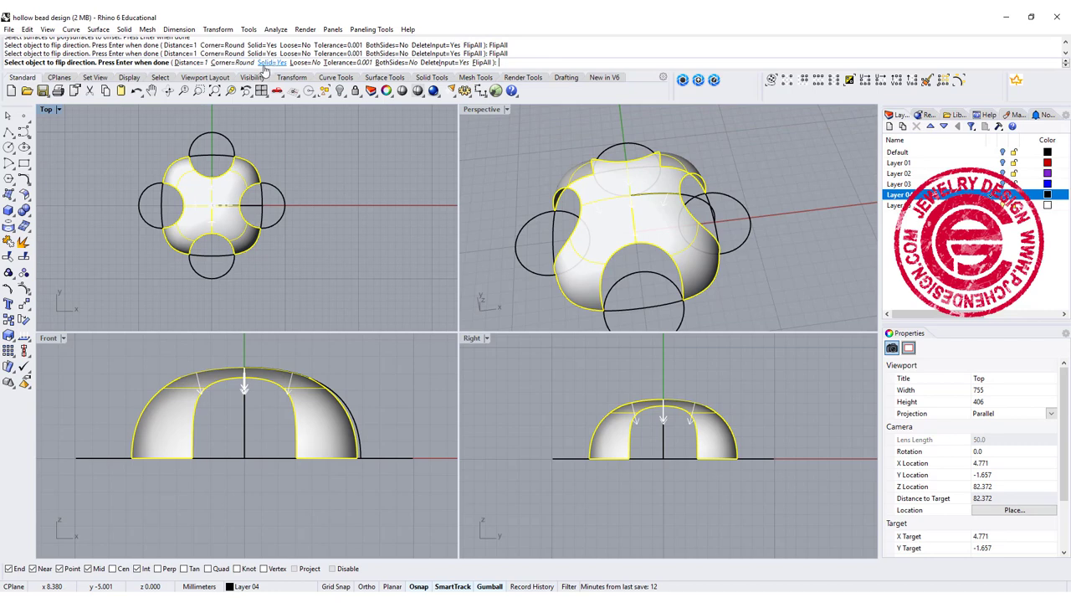
key("Return")
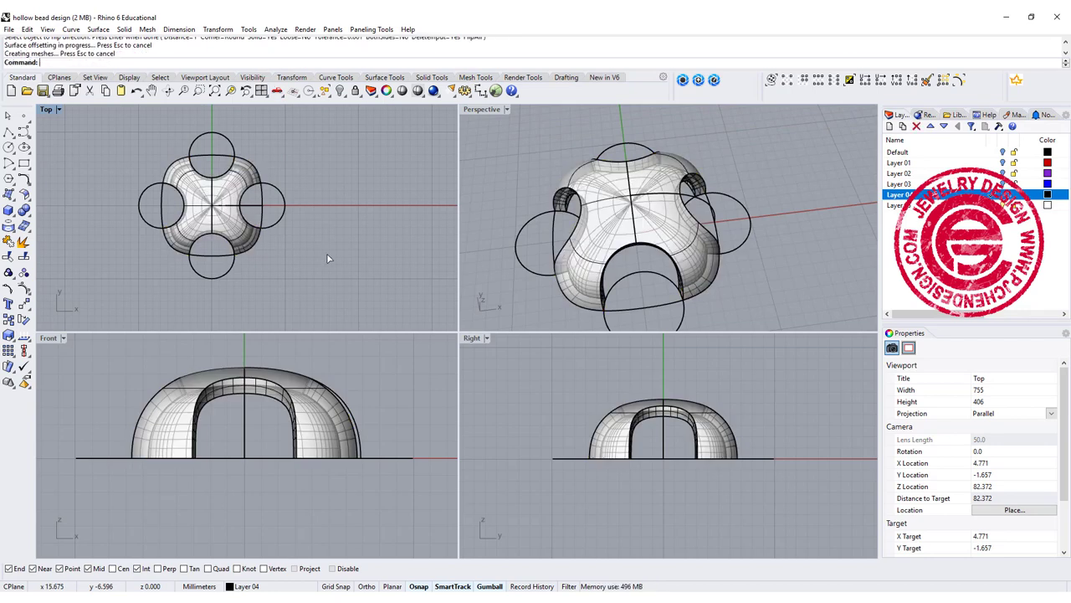
Enlarge the Perspective view and orbit to inspect the shell's thickness and openings.
left_click(347, 258)
mouse_move(627, 243)
right_mouse_down()
mouse_move(665, 244)
mouse_move(615, 237)
right_mouse_up()
double_click(478, 109)
right_click_drag(469, 301, 495, 304)
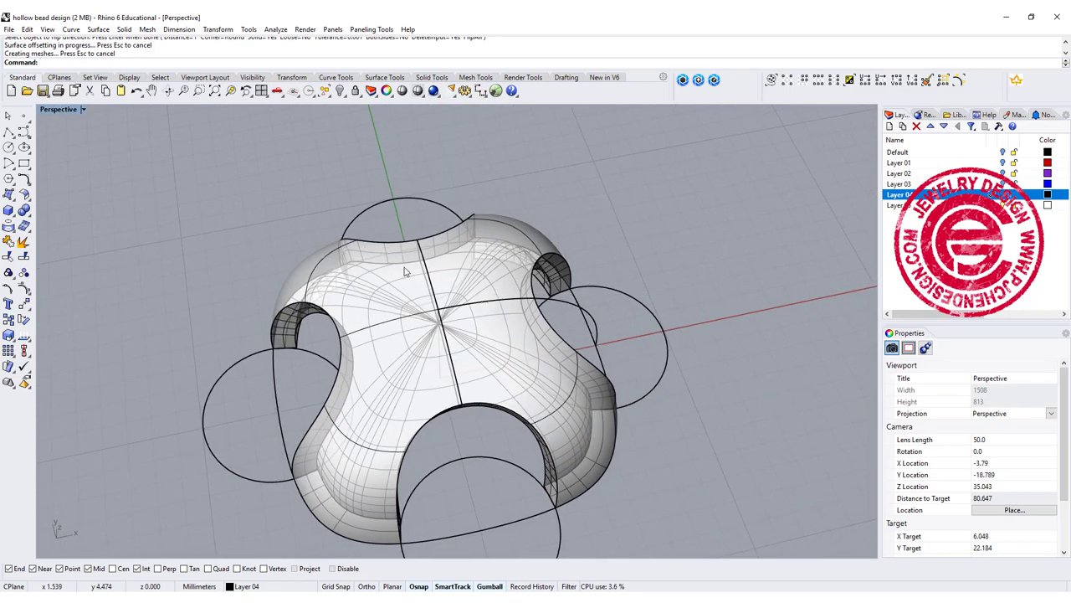
right_click_drag(404, 272, 413, 282)
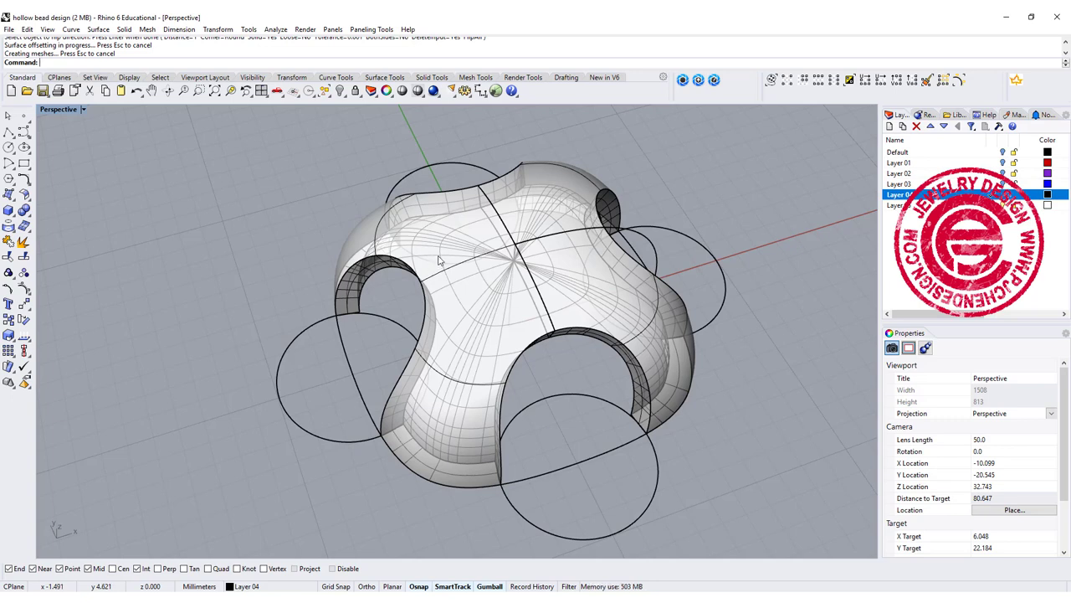
type("DupEdge")
key("Return")
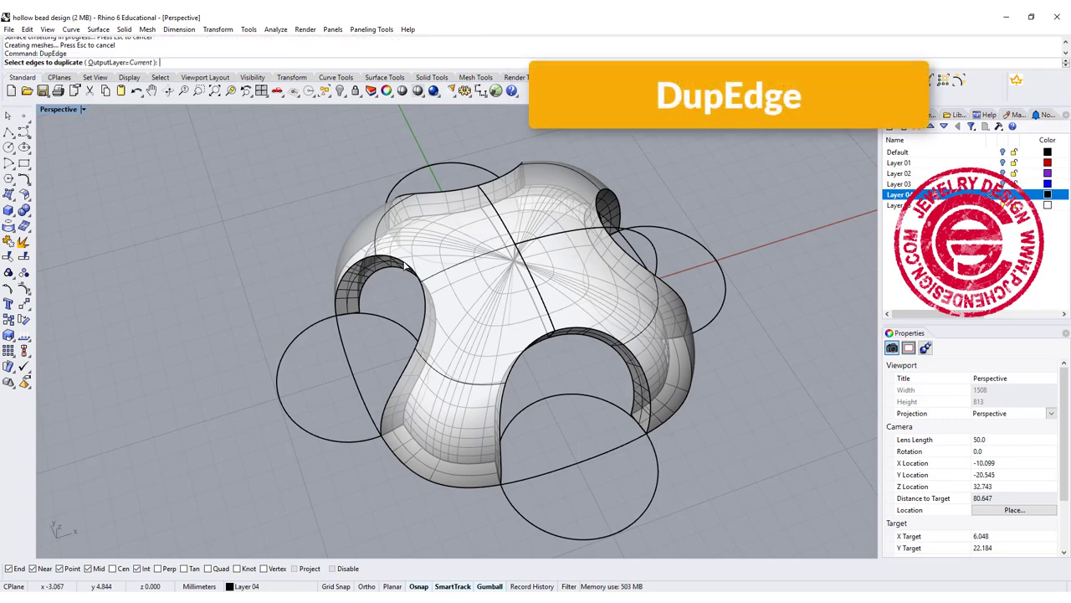
Duplicate the edge of one circular opening as a separate curve.
left_click(406, 267)
key("Return")
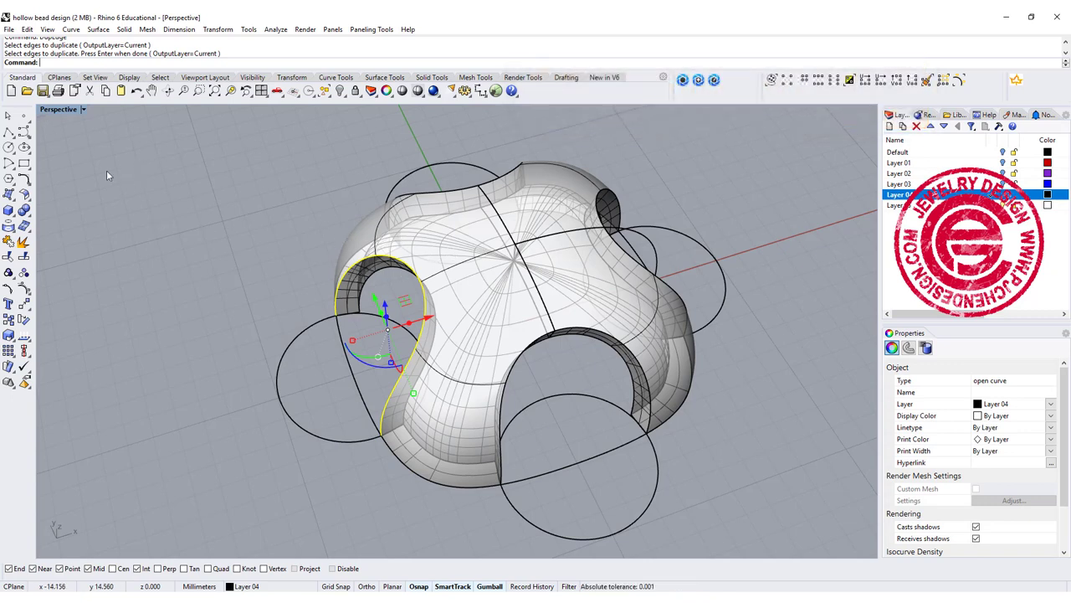
left_click(25, 180)
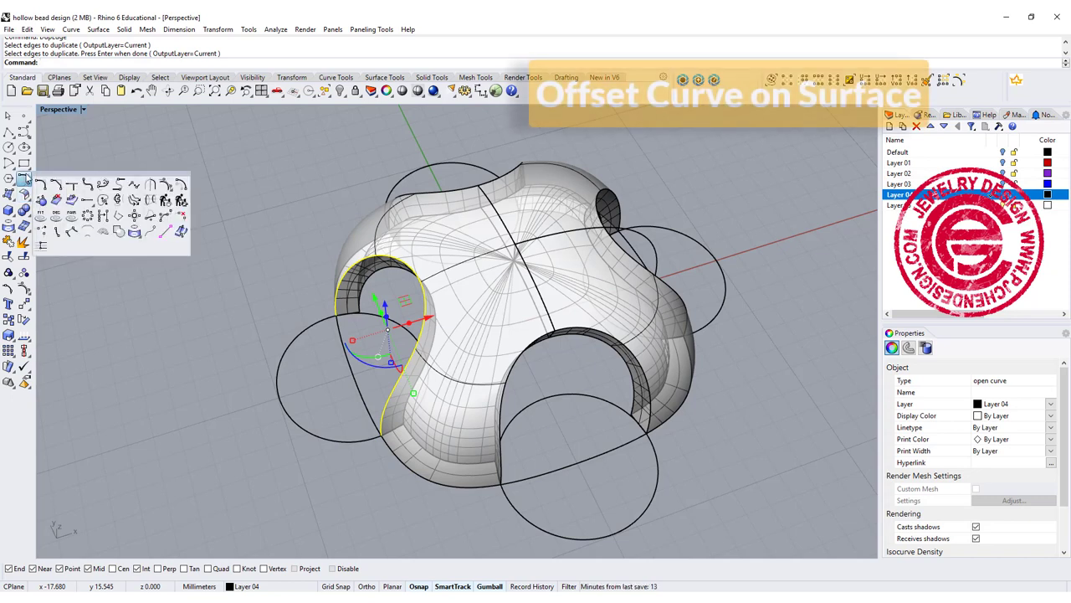
Offset the cutout's edge curve 0.7 along the bead surface in the flipped direction, then select the new curve.
left_click(72, 201)
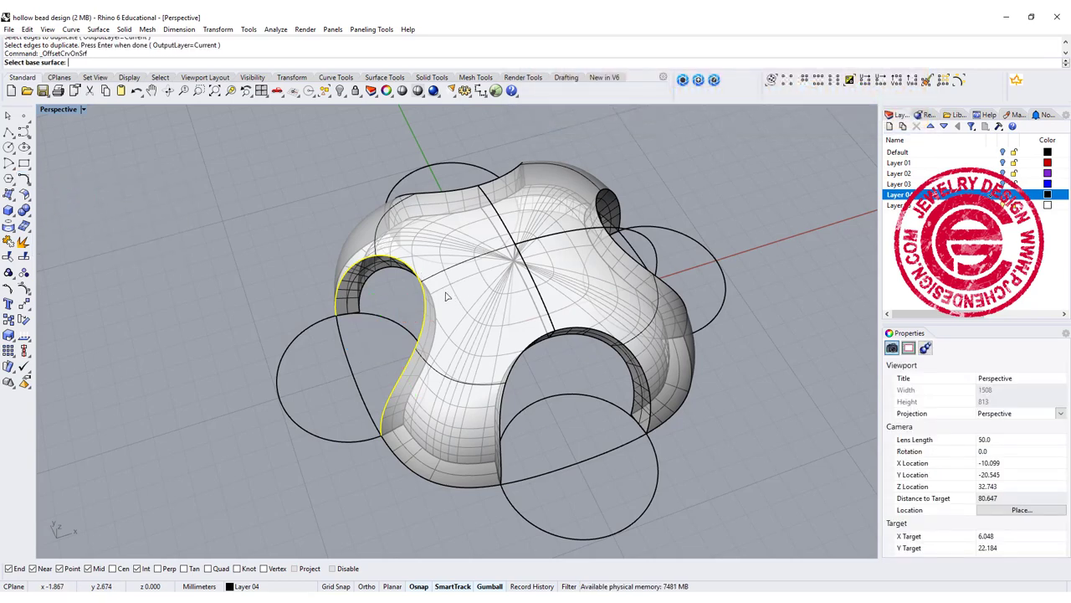
left_click(437, 276)
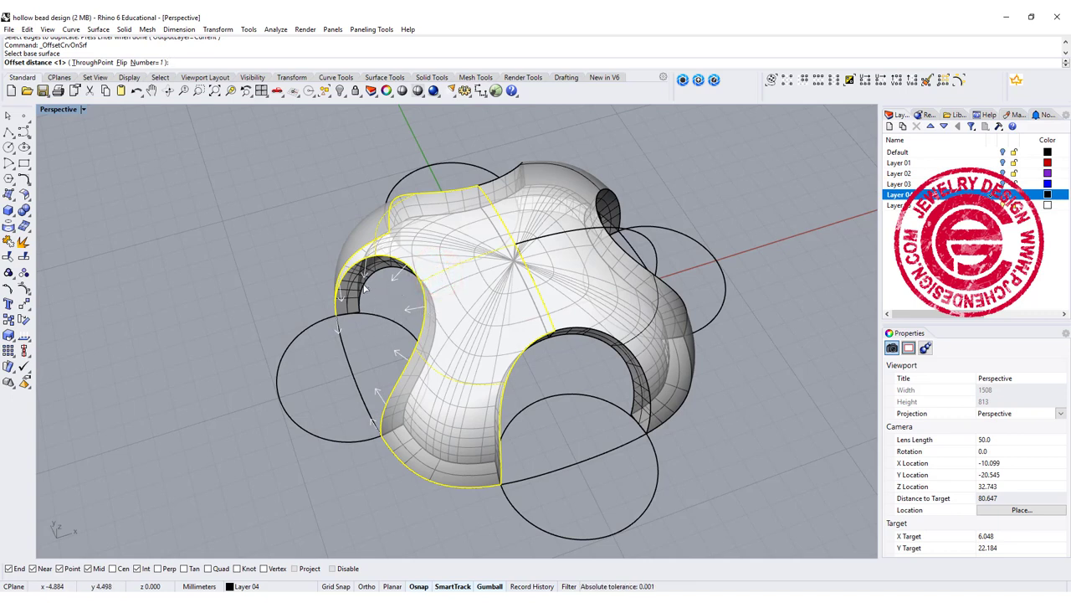
left_click(118, 62)
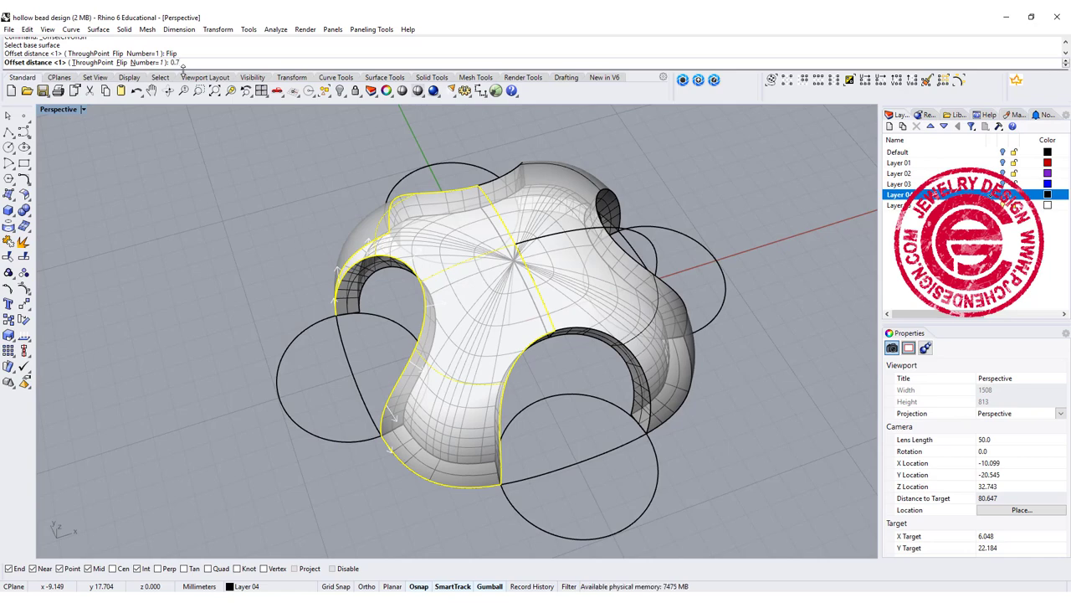
key("Return")
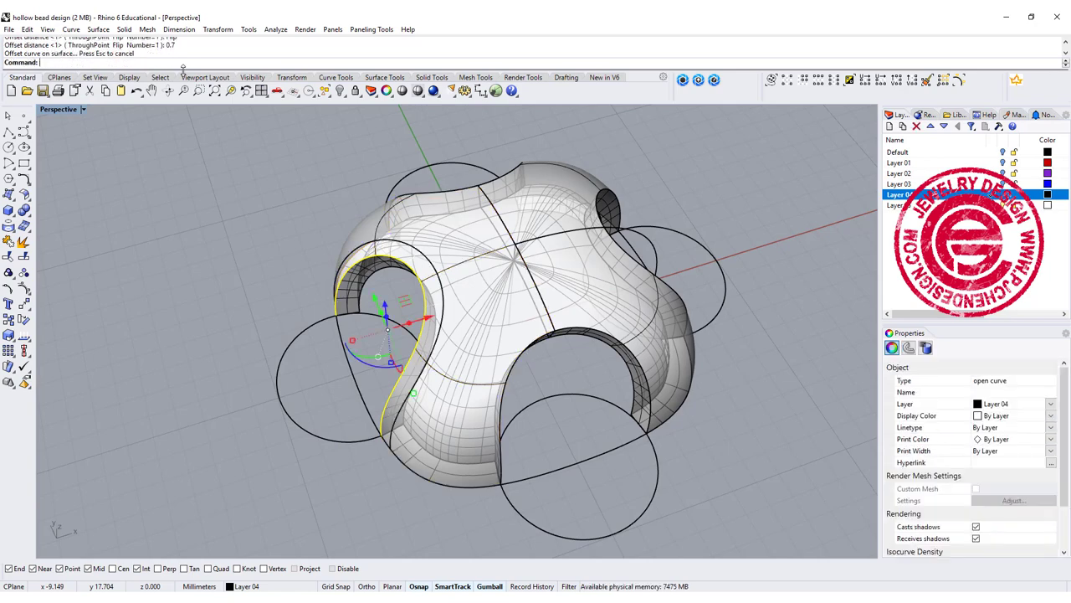
left_click(200, 229)
mouse_move(510, 305)
right_mouse_down()
mouse_move(536, 301)
mouse_move(503, 303)
right_mouse_up()
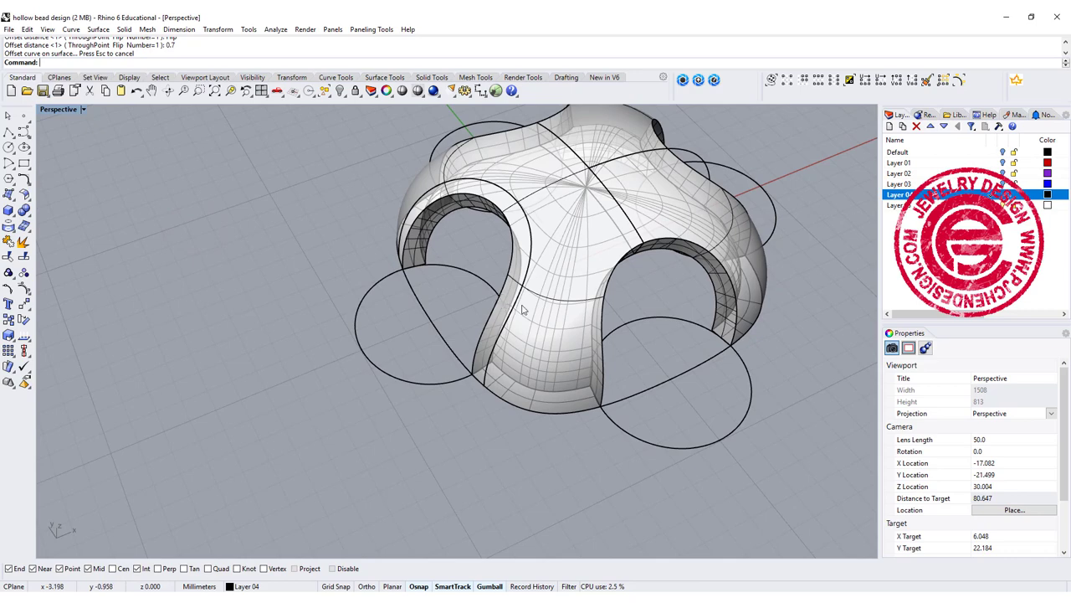
left_click(516, 307)
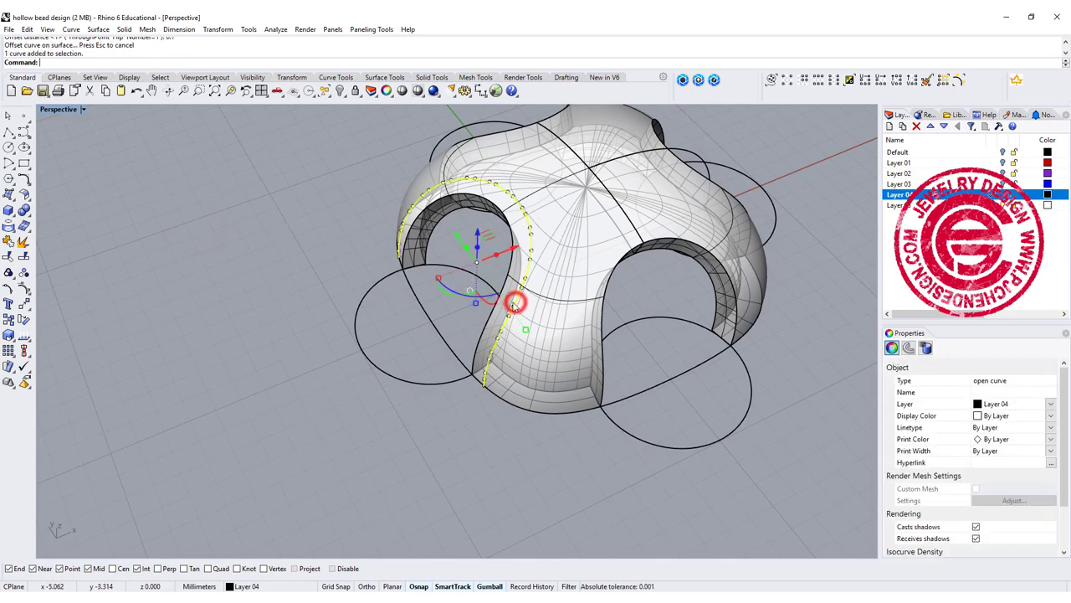
Polar-array the 0.7 offset curve as 4 items over 360° around the origin 0.
double_click(56, 109)
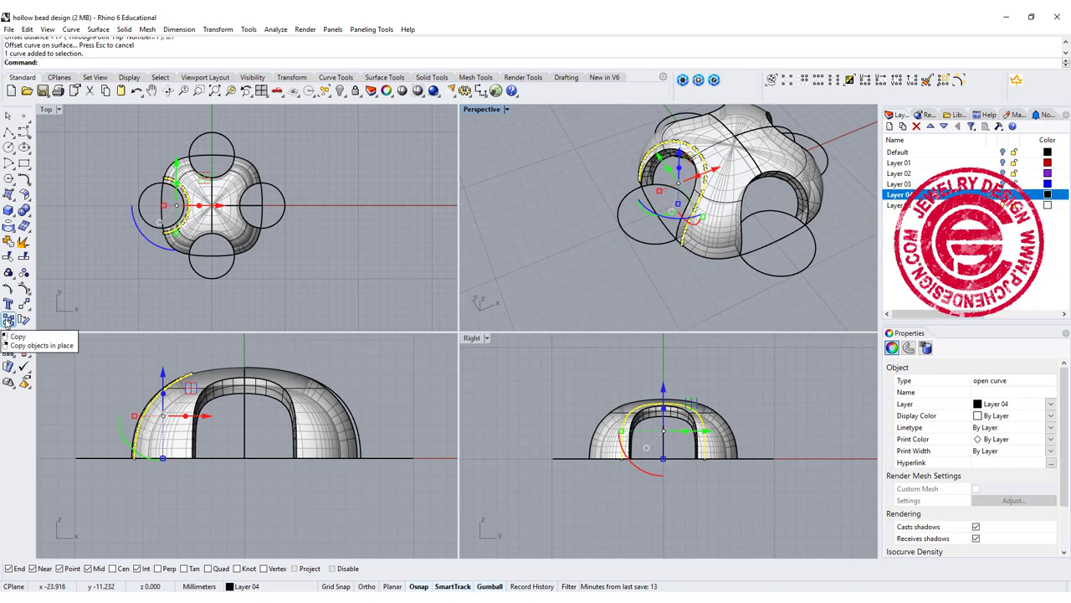
left_click(9, 350)
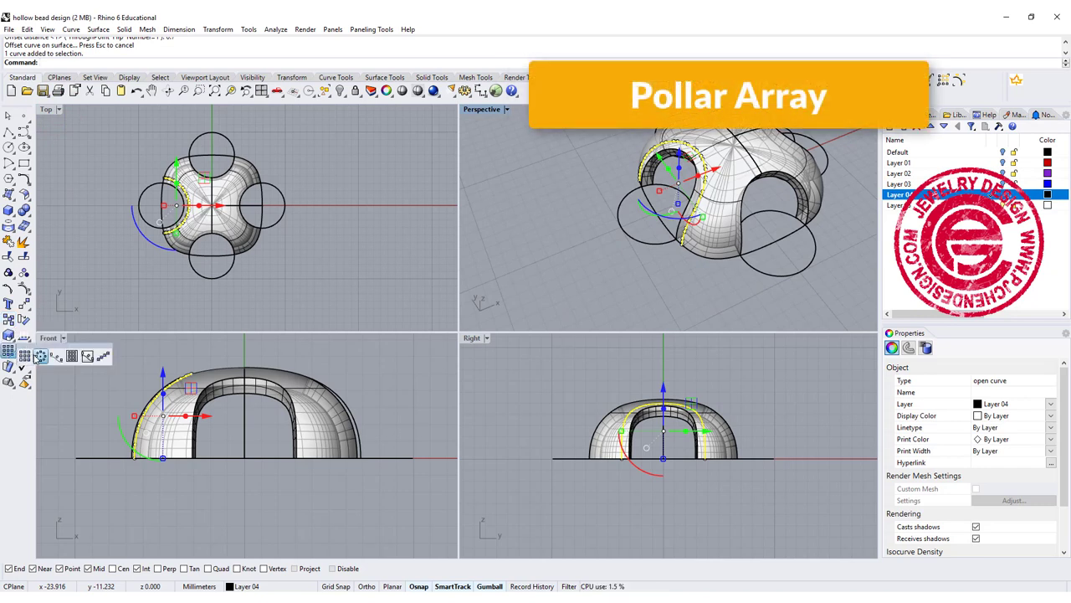
left_click(39, 356)
type("0")
key("Return")
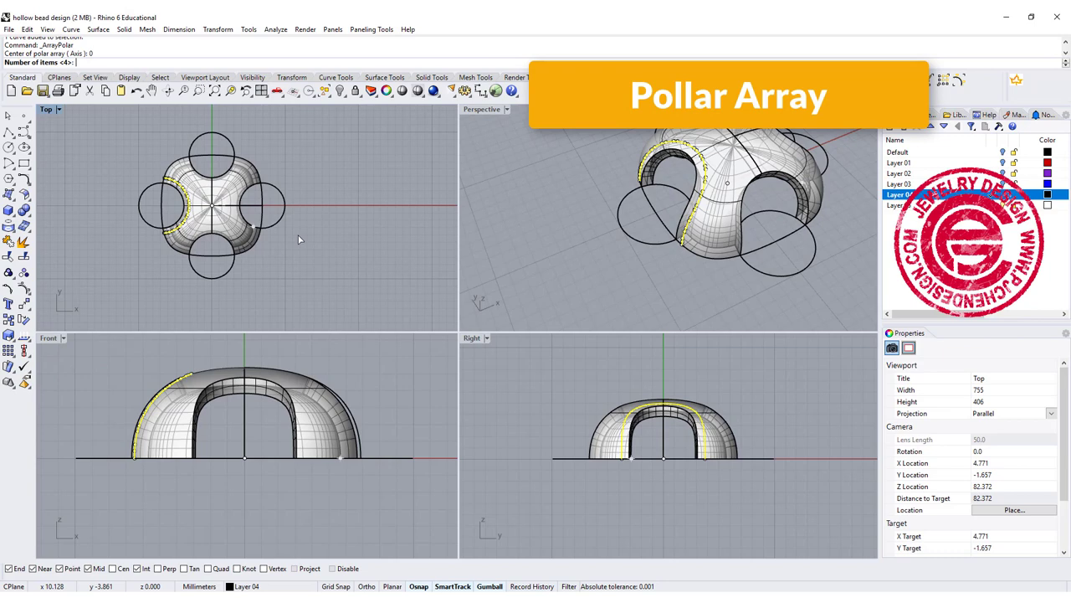
key("Return")
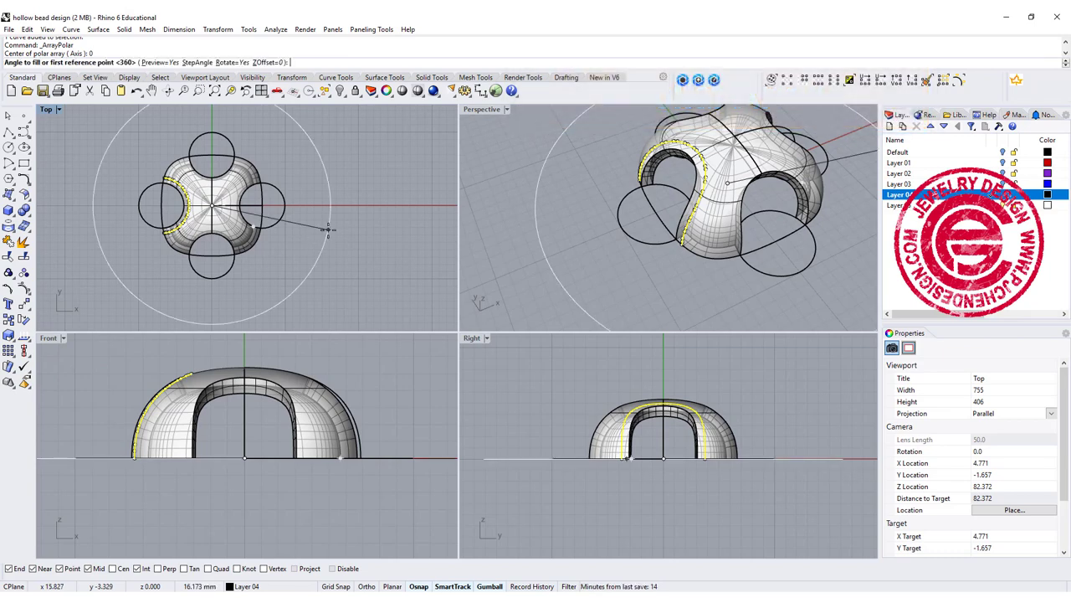
key("Return")
key("Return")
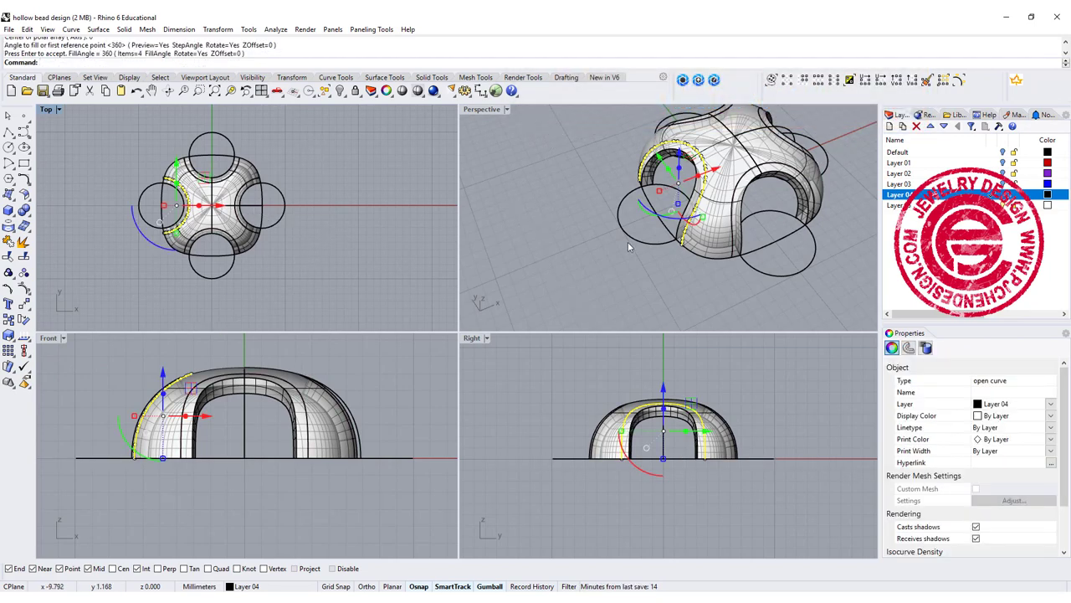
left_click(559, 251)
key("ctrl+m")
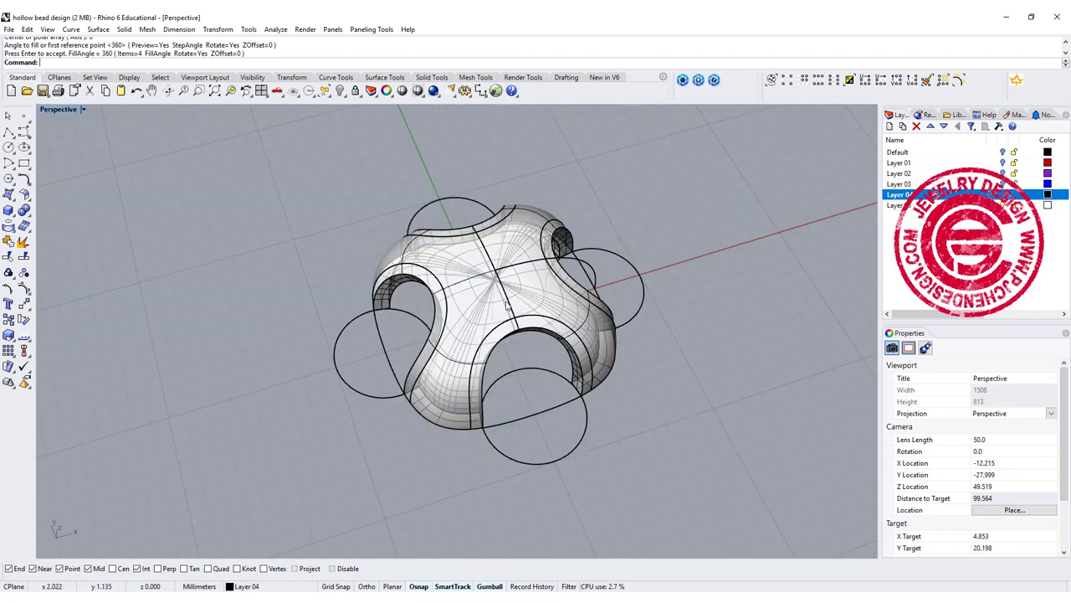
Extract two outer faces from the bead solid as separate surfaces.
key("ctrl+shift+e")
scroll(447, 287, "up", 2)
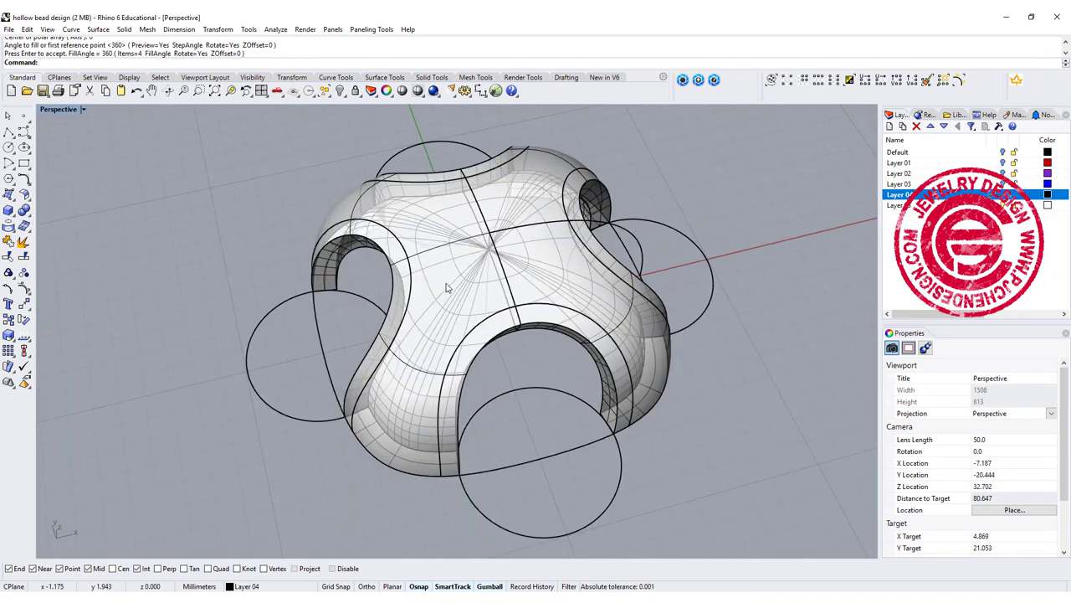
left_click(434, 256)
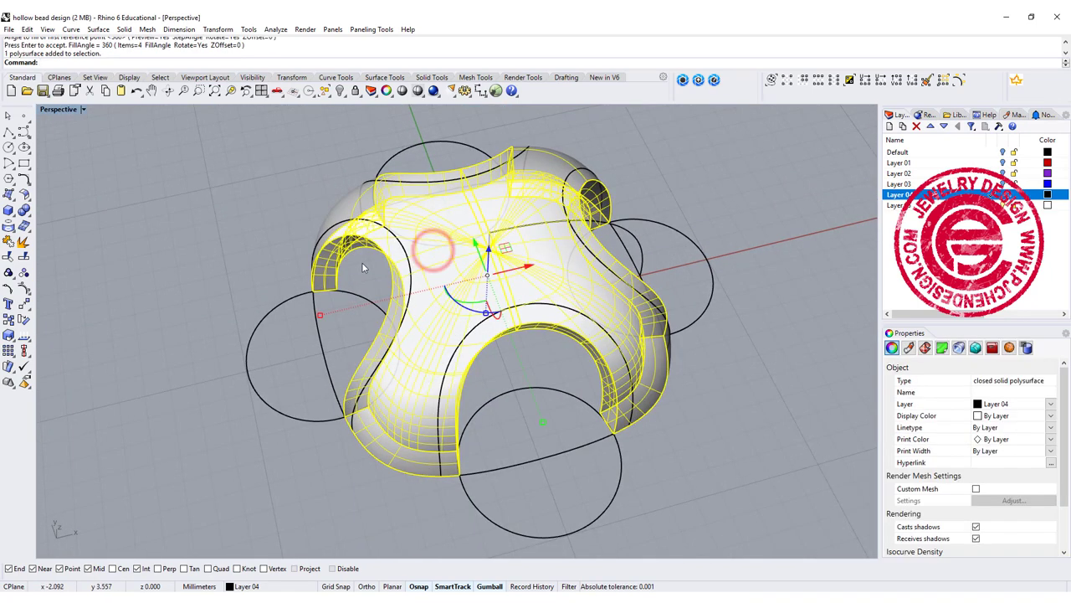
left_click(208, 224)
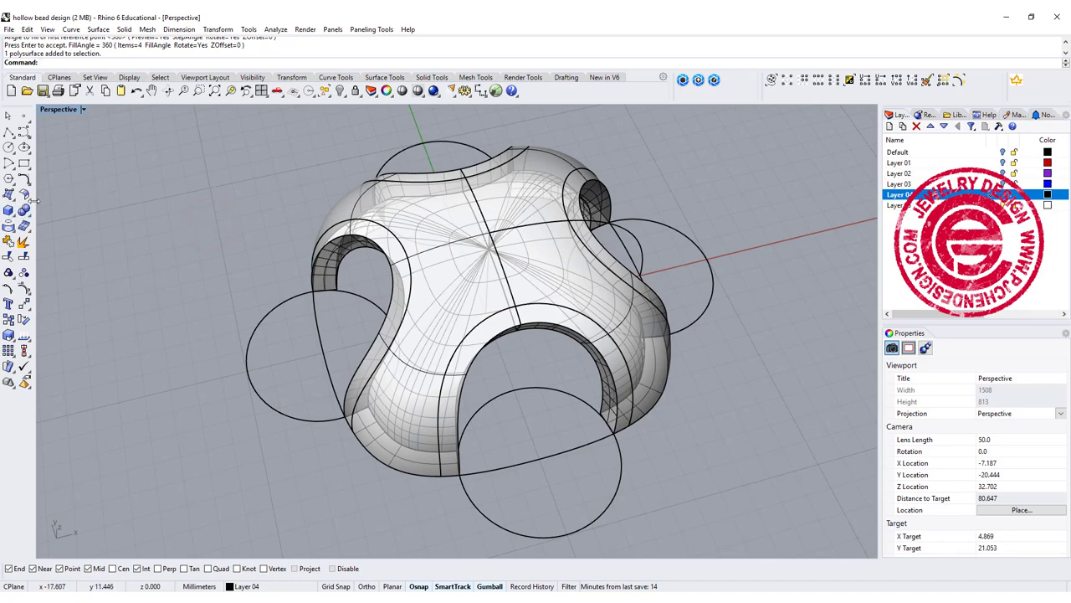
left_click(24, 209)
left_click(55, 231)
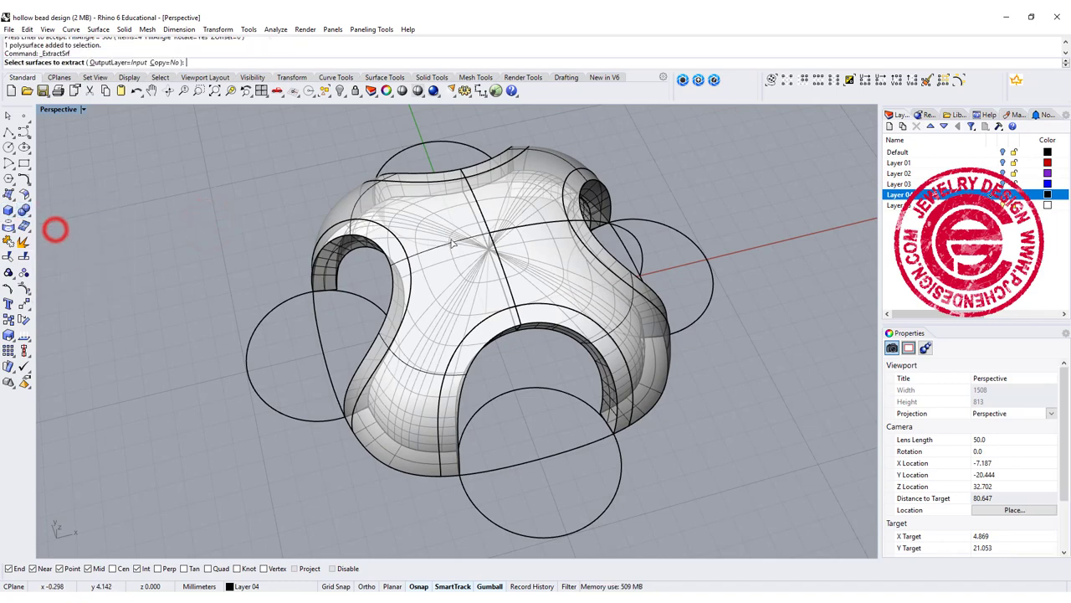
left_click(412, 249)
left_click(468, 283)
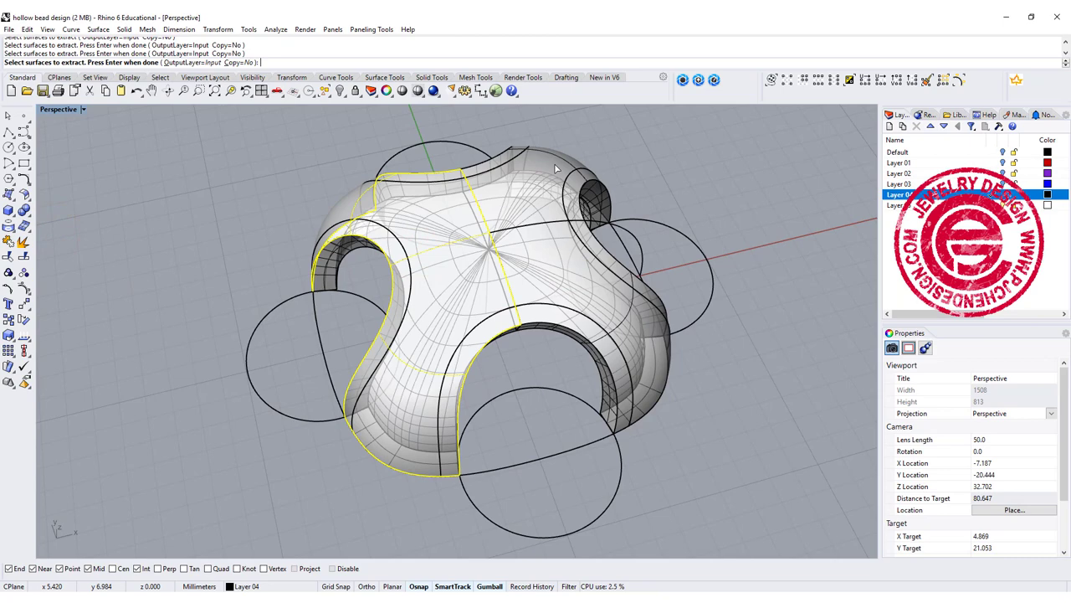
left_click(561, 159)
key("Return")
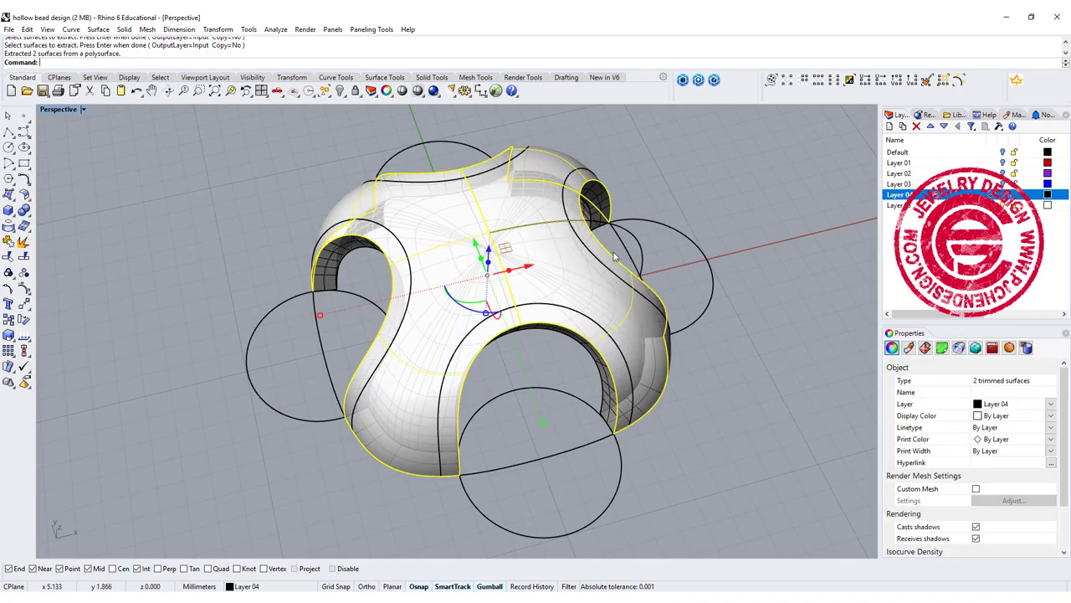
Join the two extracted surfaces into one polysurface with a red display colour.
left_click(24, 255)
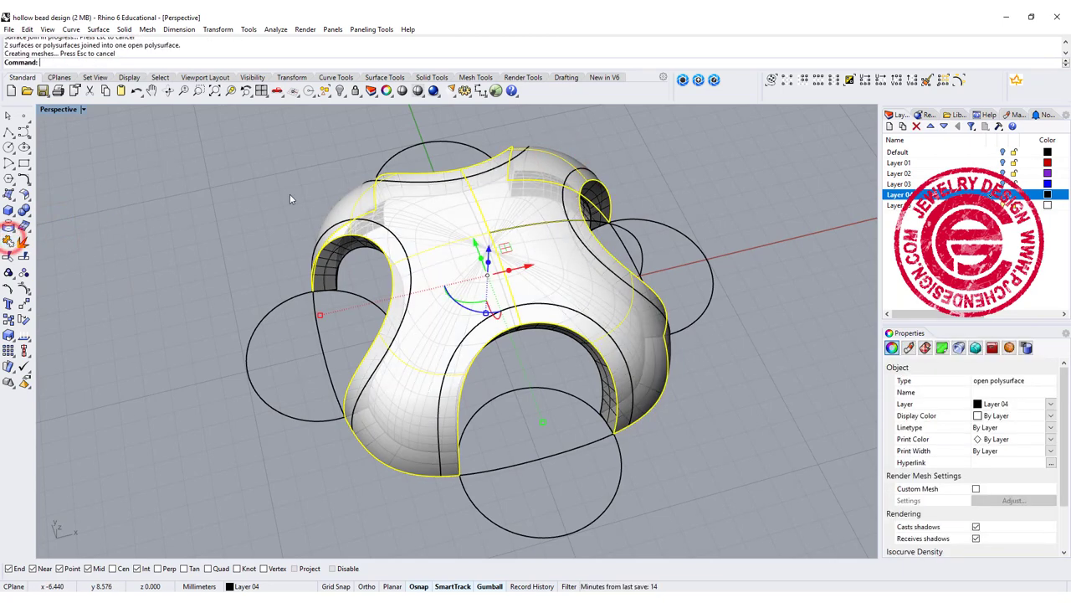
left_click(1051, 419)
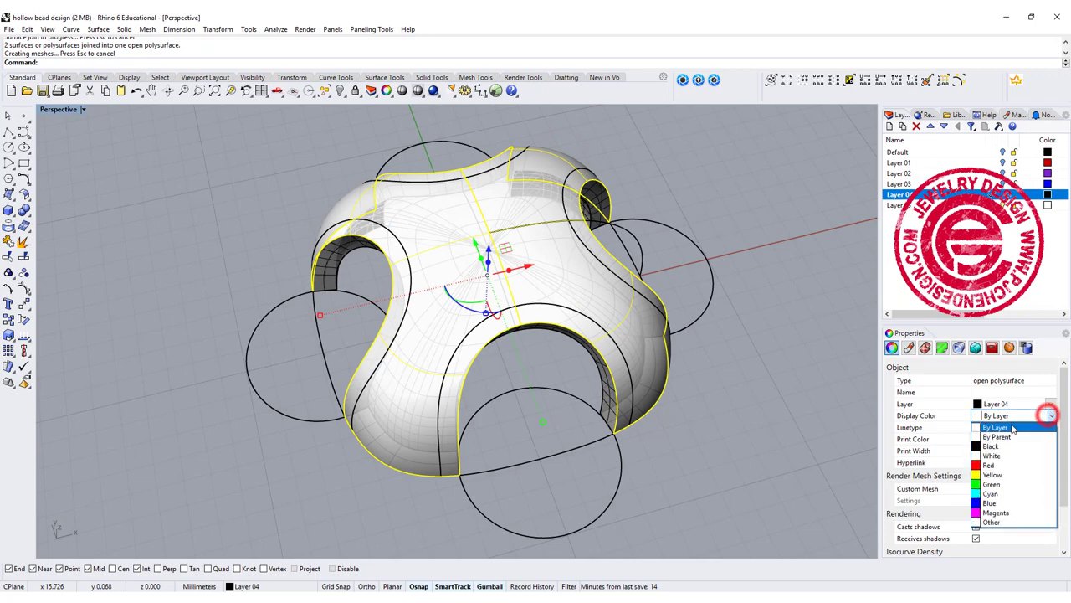
left_click(1009, 460)
left_click(758, 248)
right_click_drag(673, 243, 550, 220)
Copy and paste the red polysurface in place, then hide the pasted copy.
left_click(531, 199)
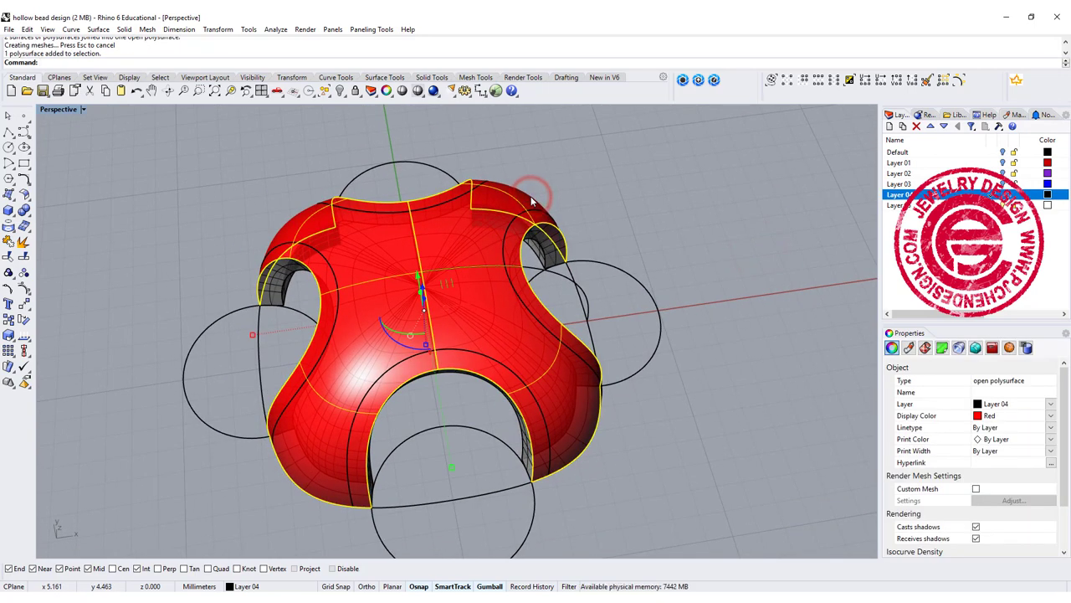
key("ctrl+c")
key("ctrl+v")
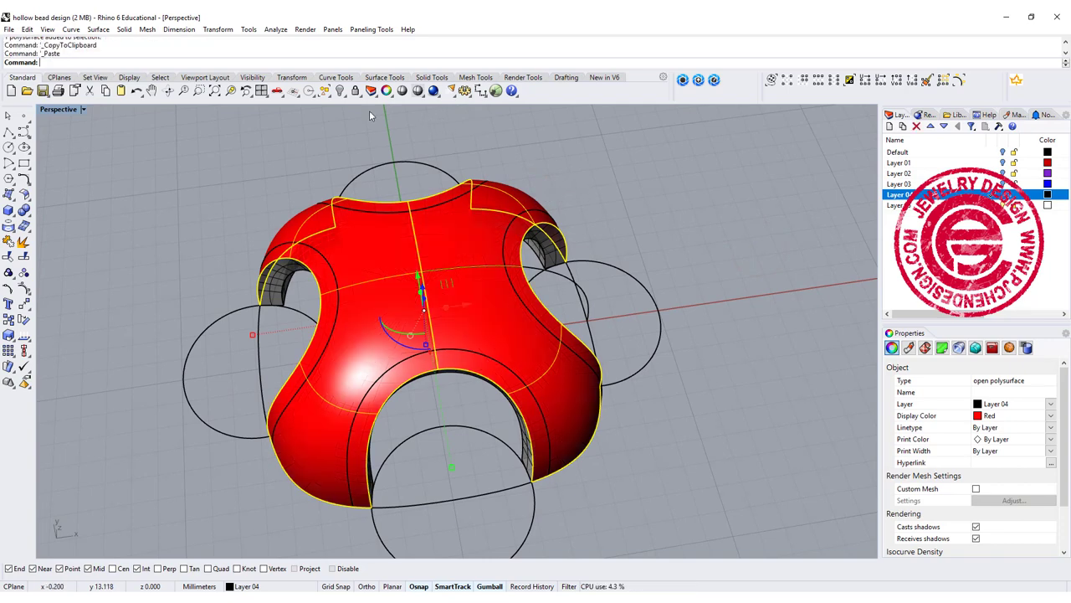
left_click(340, 90)
left_click(645, 199)
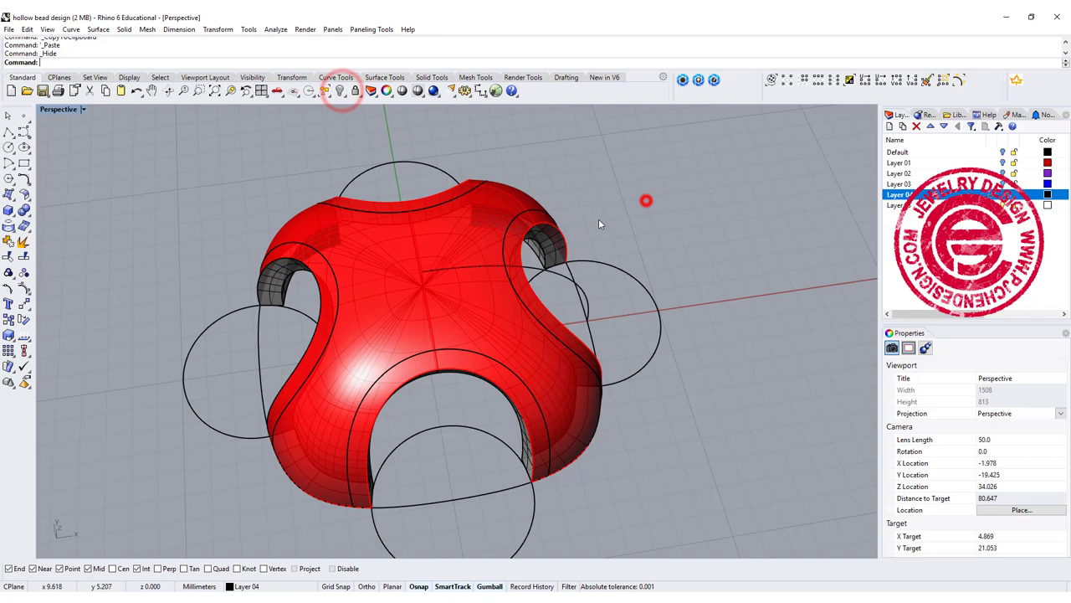
Window-select the curves and surfaces around the bead and join them.
left_click_drag(559, 299, 250, 299)
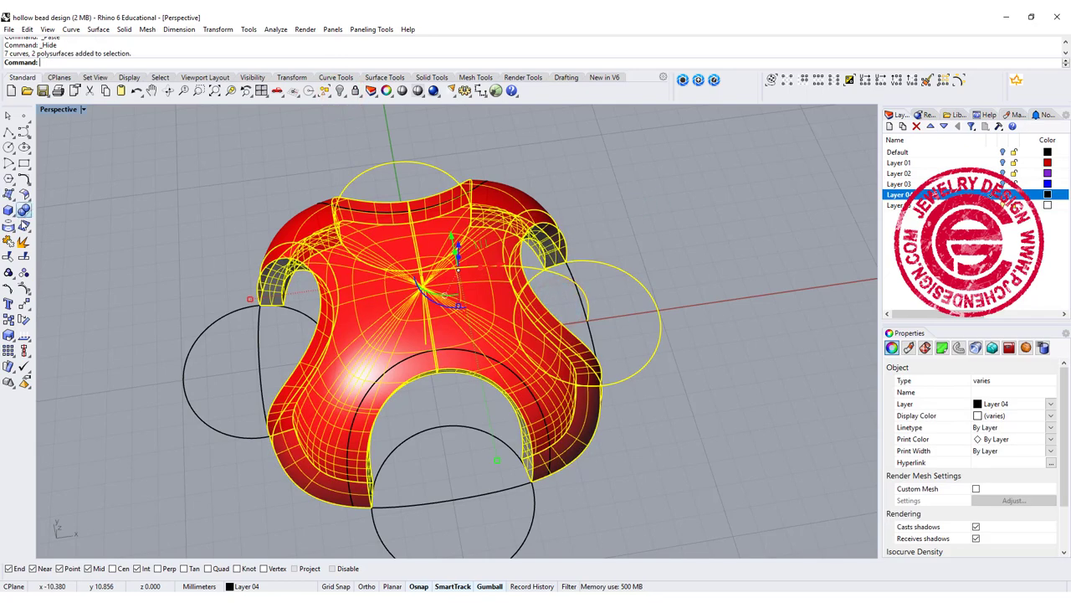
left_click(9, 241)
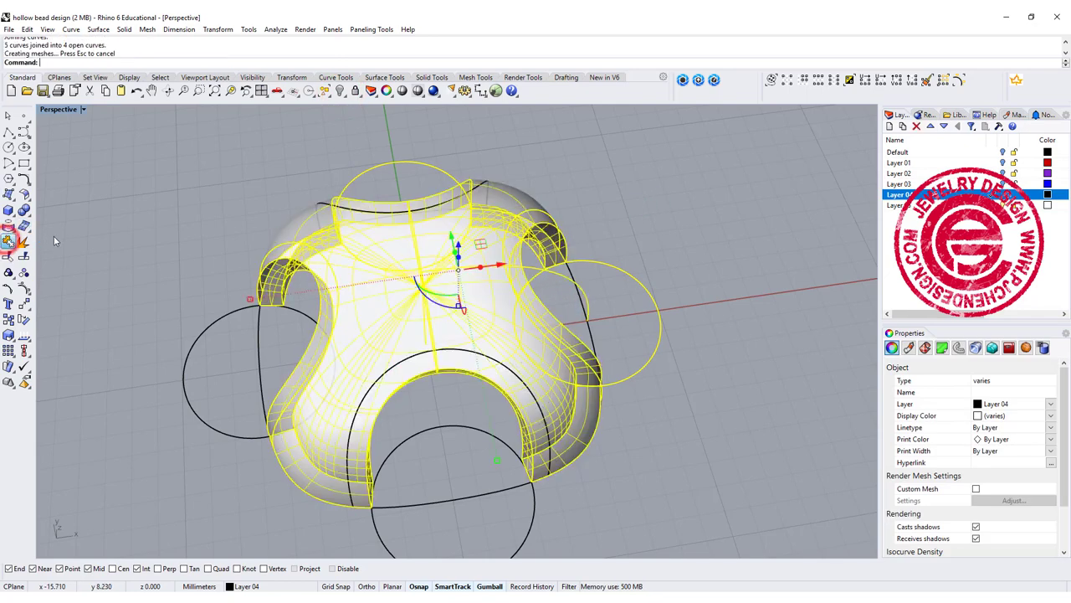
left_click(189, 197)
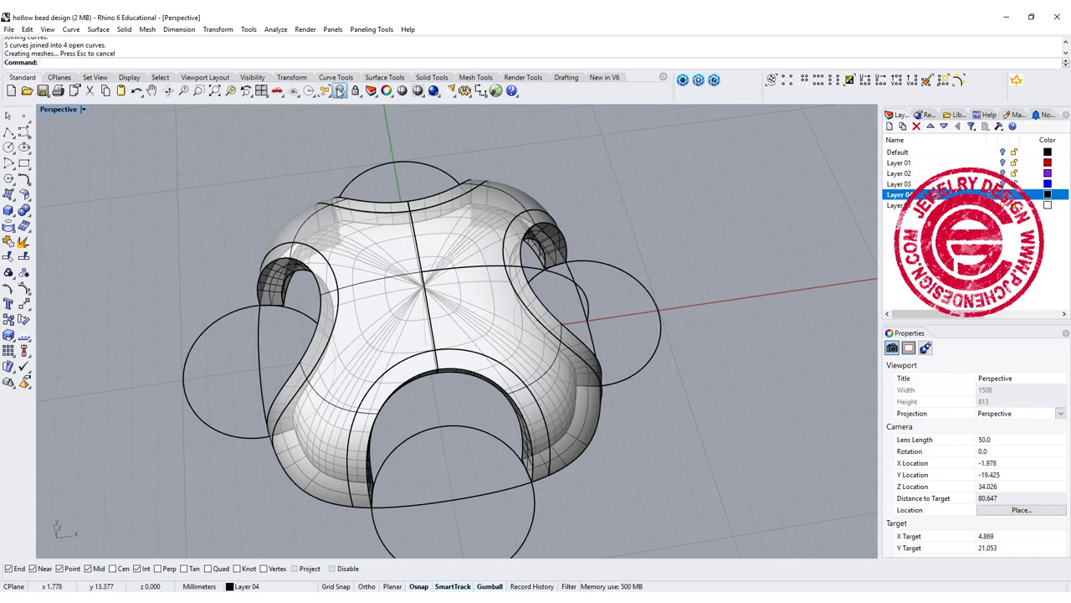
Show the hidden red copy again and hide the main bead solid.
right_click(340, 90)
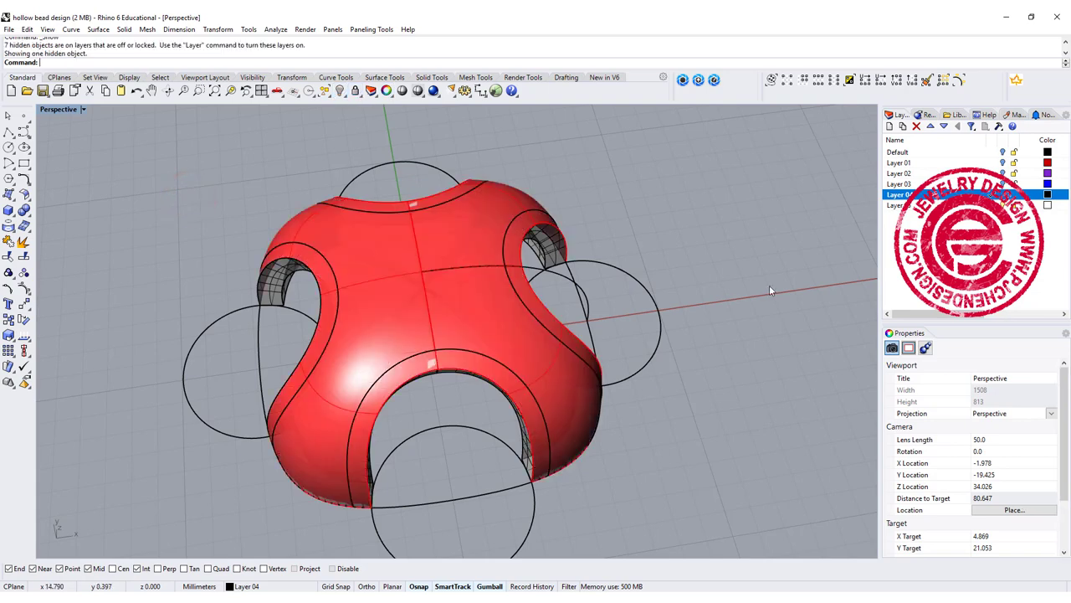
left_click(556, 255)
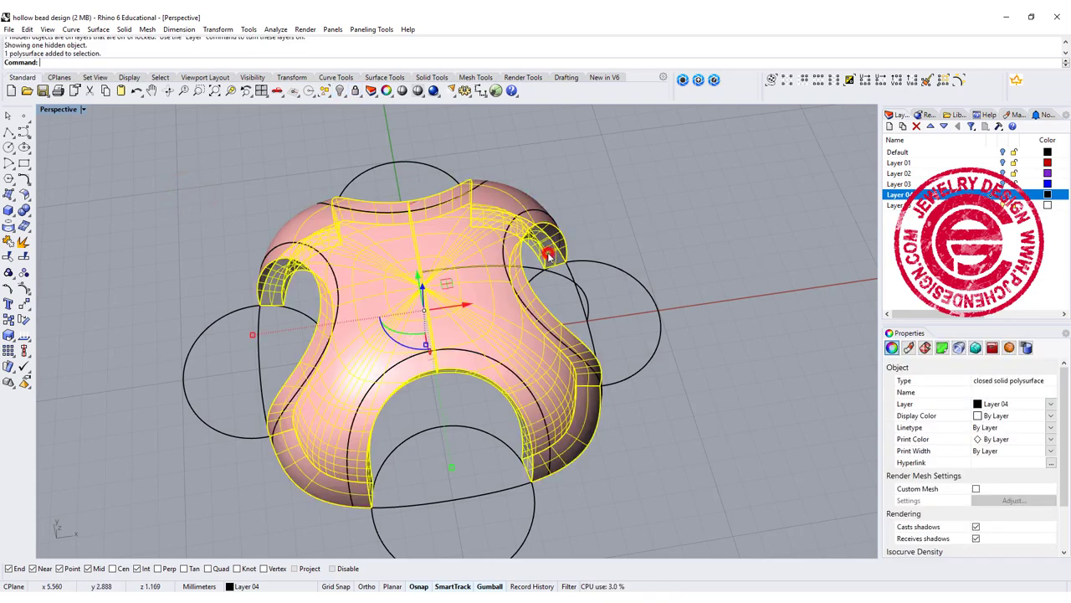
left_click(340, 90)
scroll(604, 235, "down", 4)
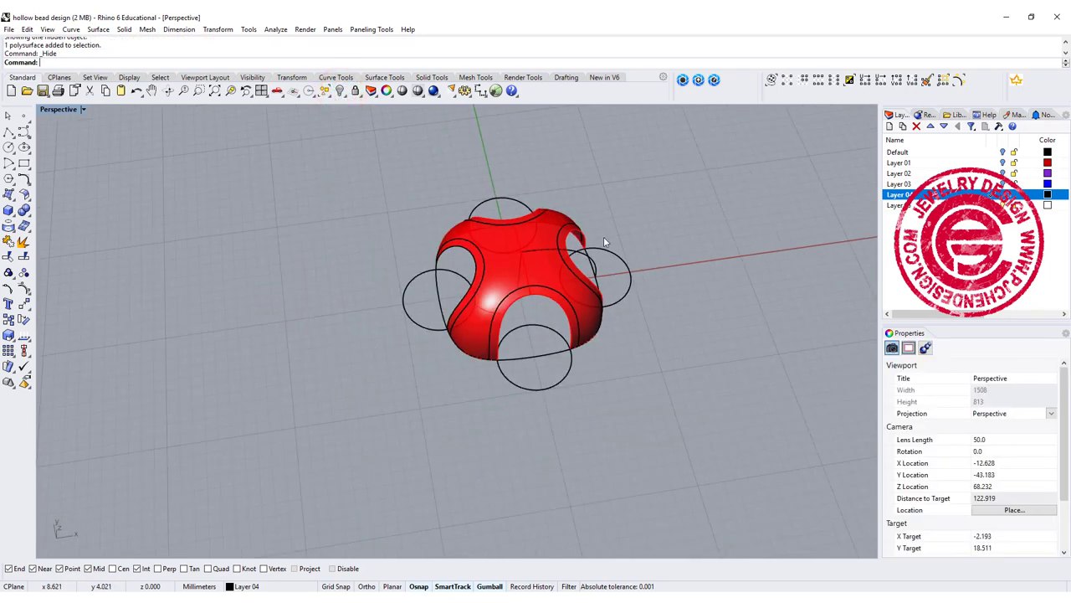
In the four-viewport layout, select the bottom and left opening curves along with the others, excluding the bead surface.
double_click(73, 115)
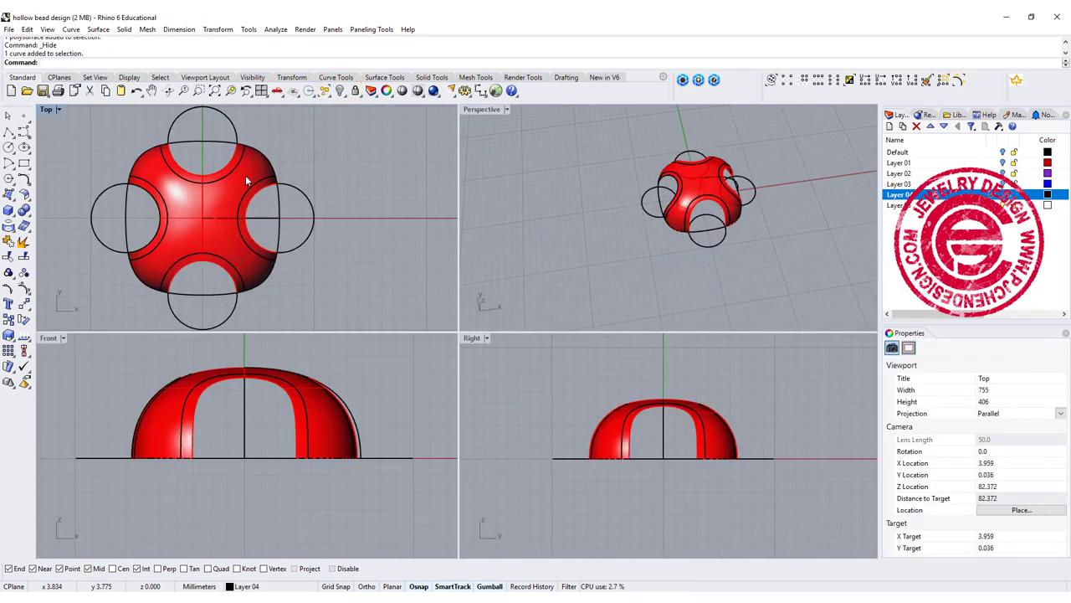
left_click(214, 179)
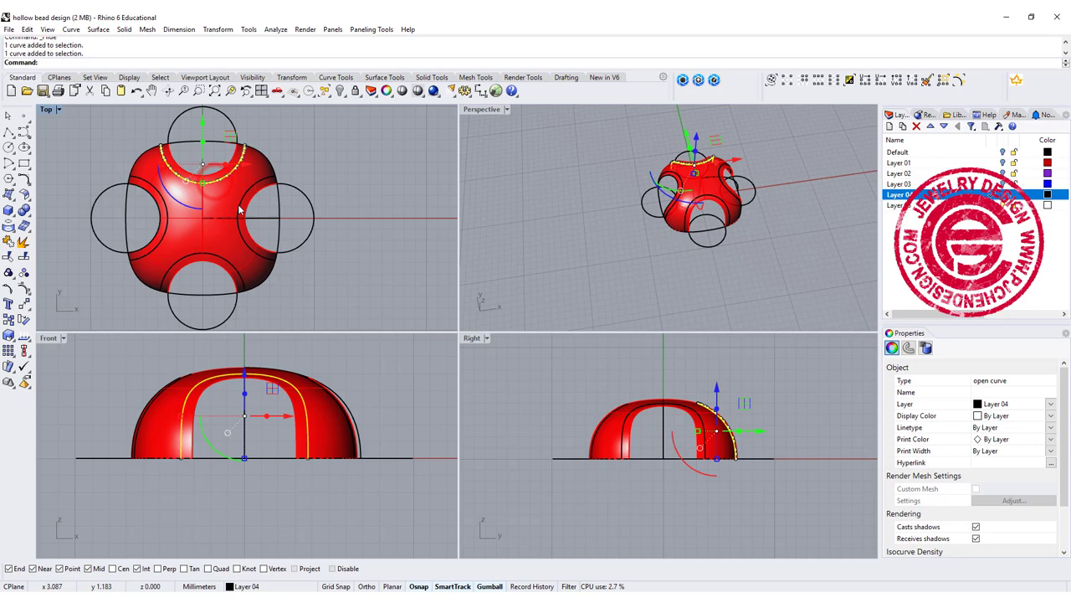
left_click(210, 257, "shift")
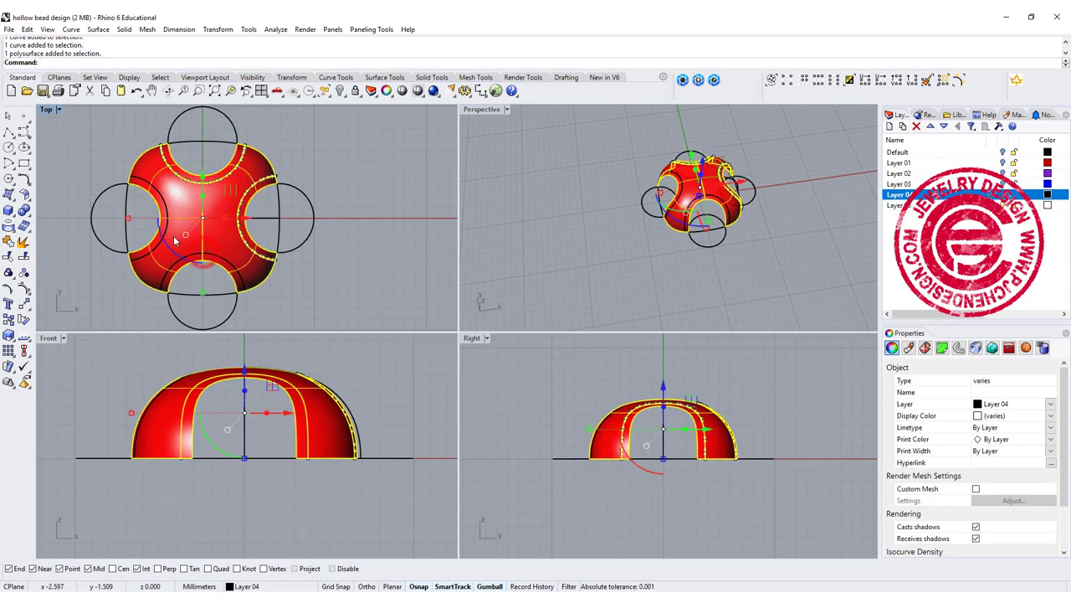
left_click(190, 260, "shift")
left_click(164, 216, "shift")
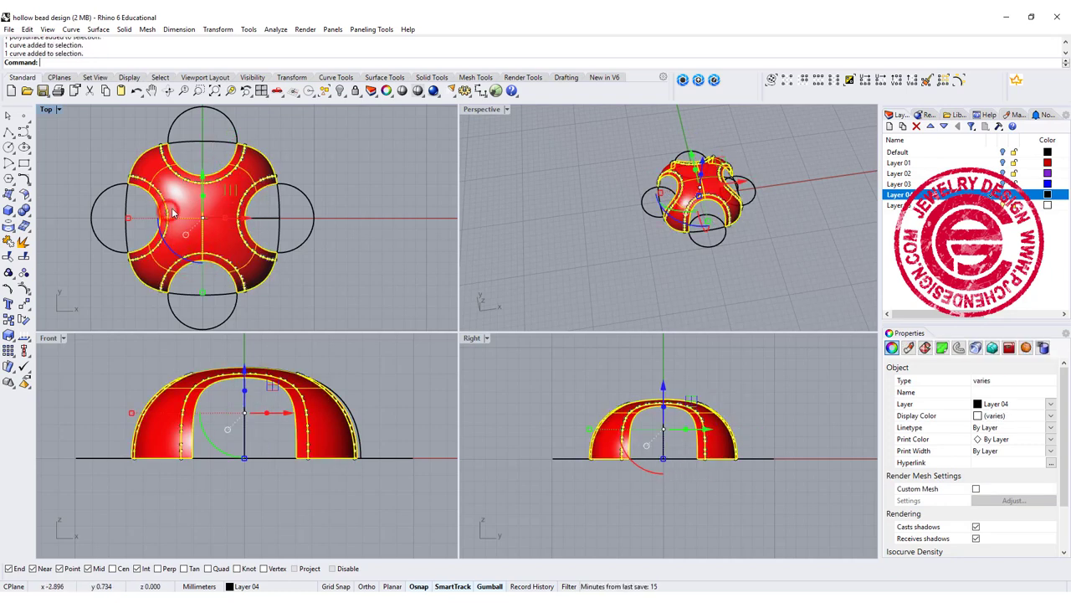
left_click(180, 197, "ctrl")
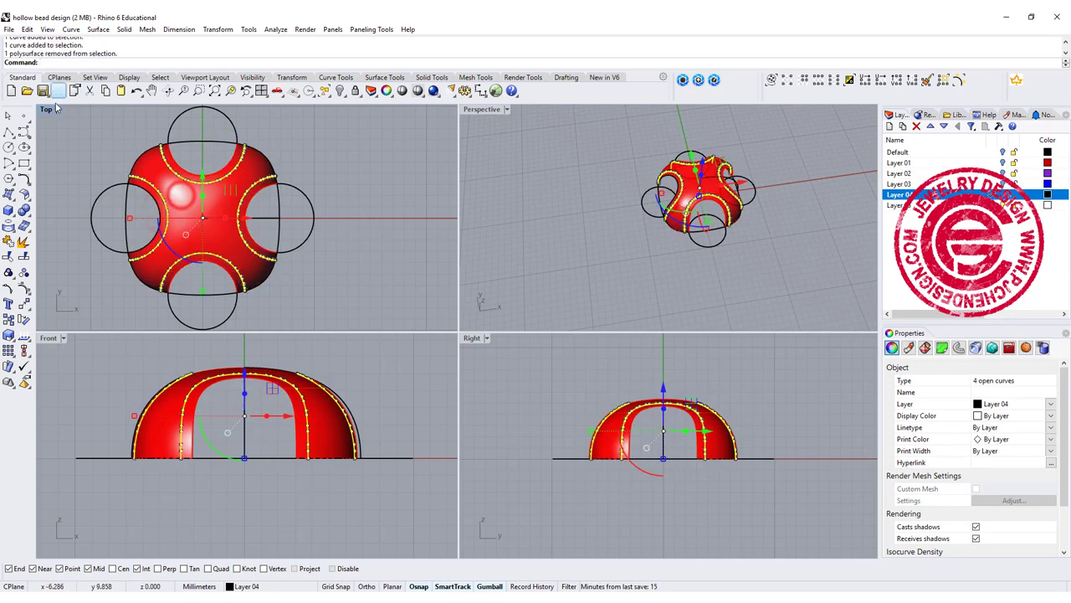
Trim away the red surface inside the top, left and right opening circles.
left_click(23, 257)
left_click(172, 161)
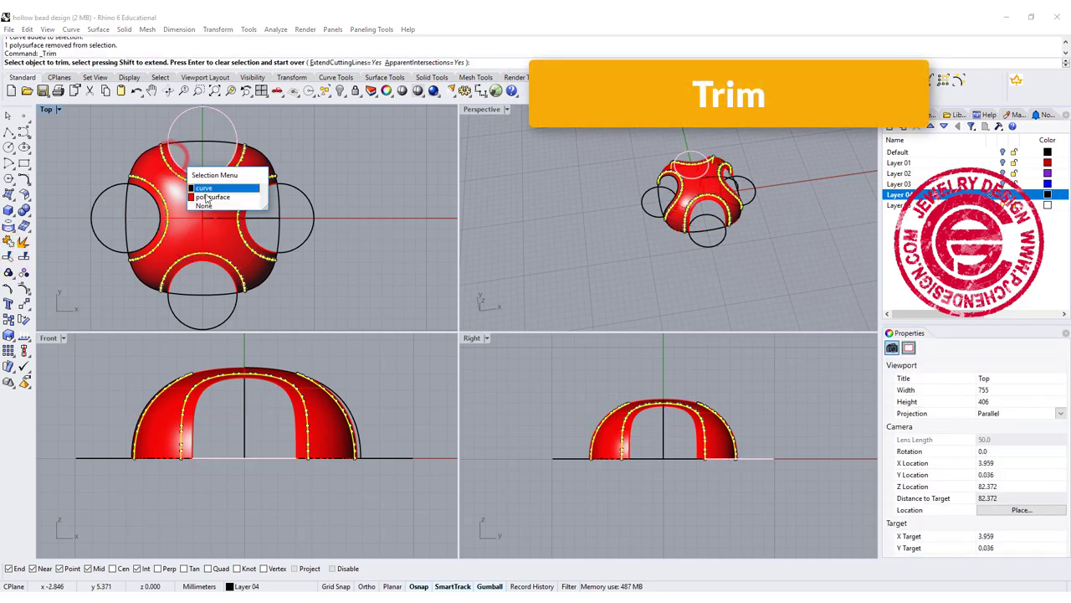
left_click(215, 201)
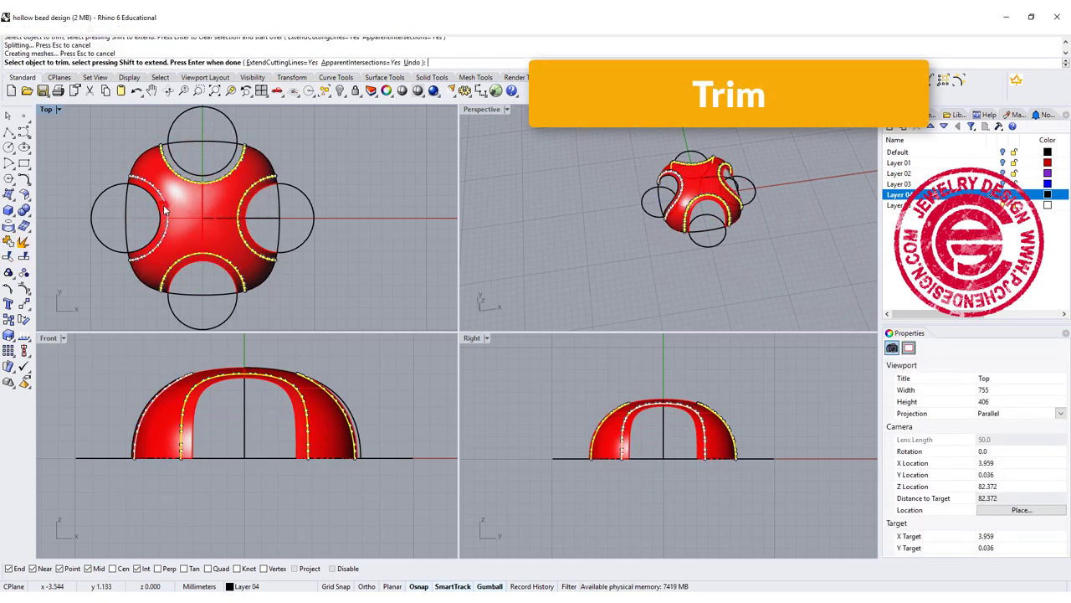
left_click(175, 212)
left_click(230, 242)
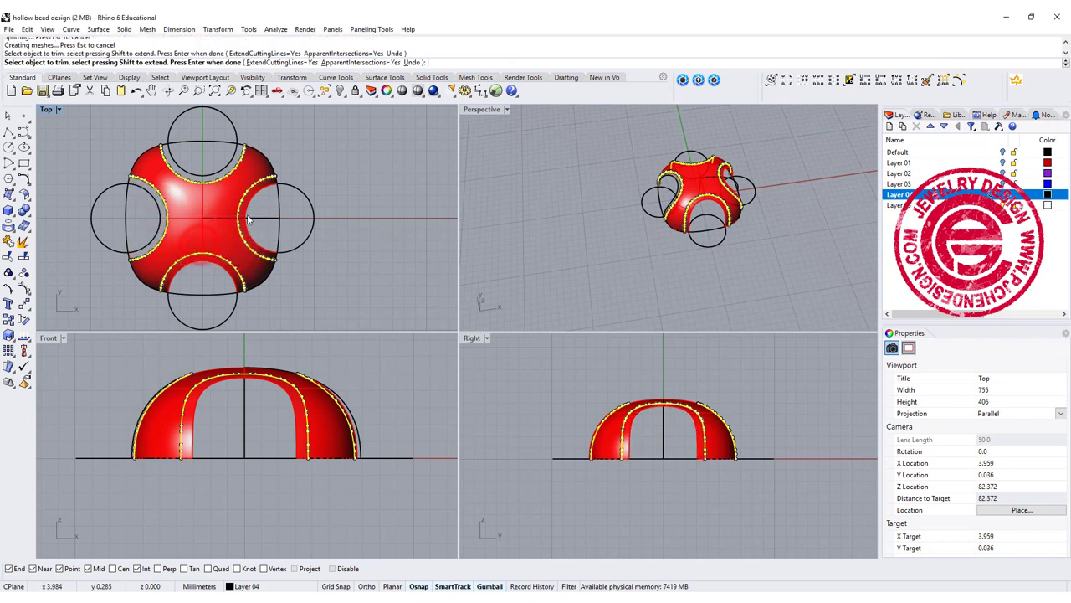
left_click(258, 220)
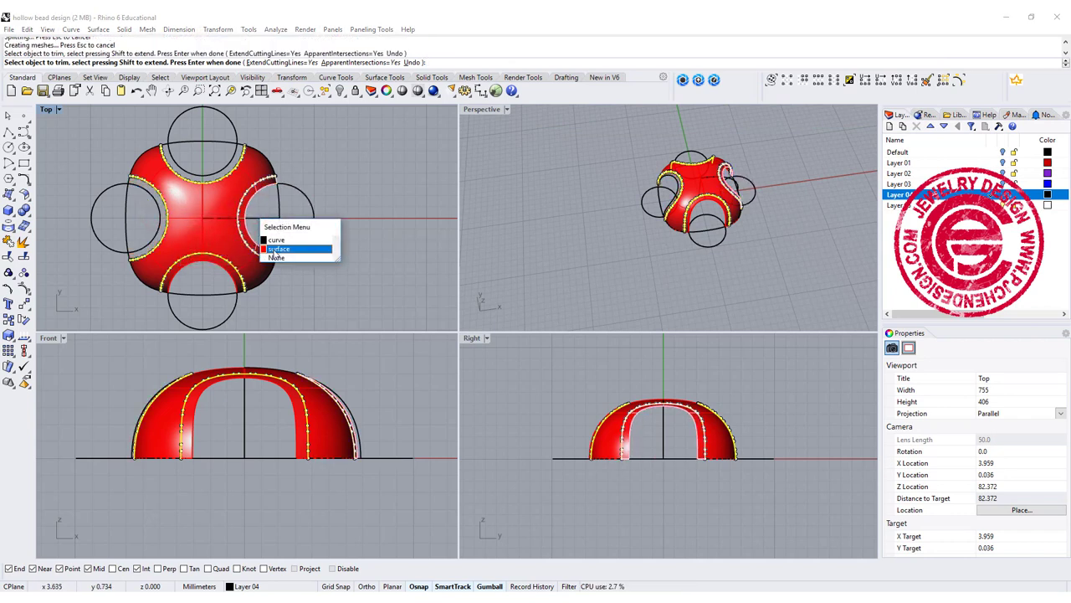
left_click(278, 248)
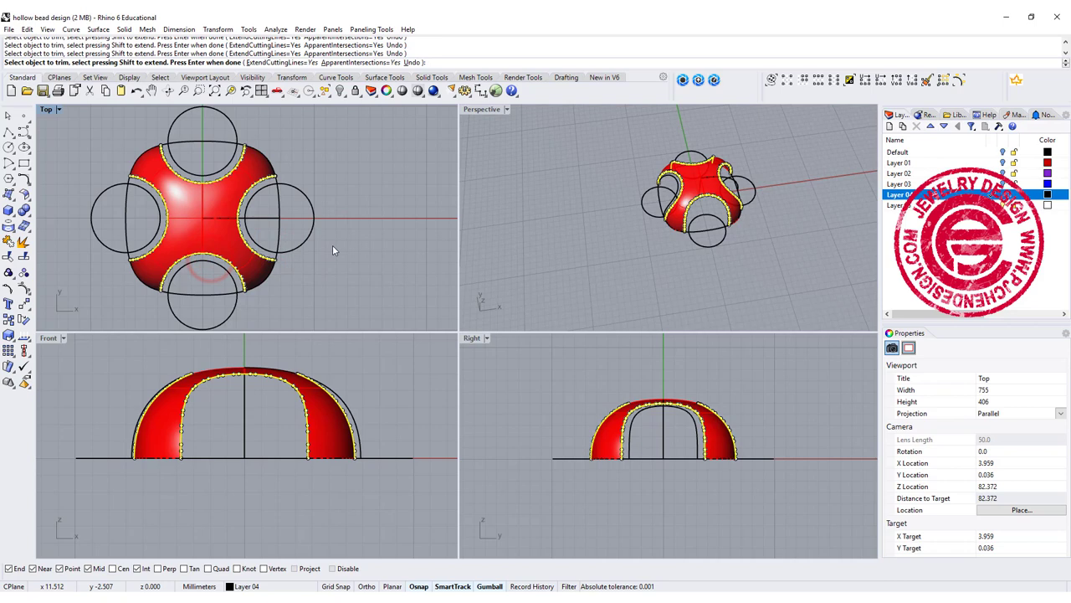
right_click(366, 215)
left_click(473, 110)
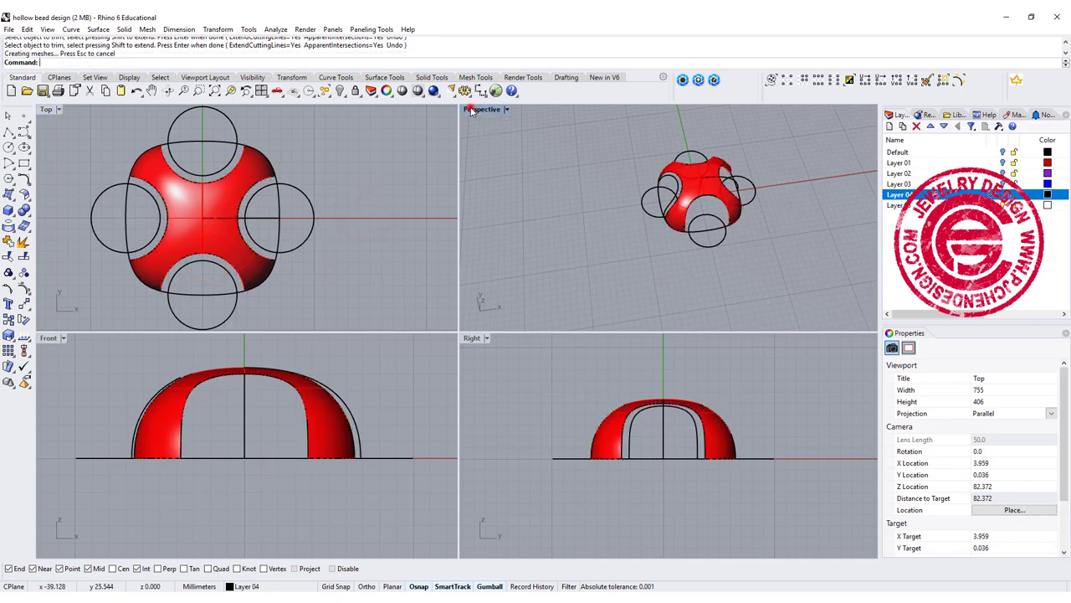
double_click(473, 109)
Offset the trimmed red bead surface into a closed, thickened solid shell.
left_click(489, 231)
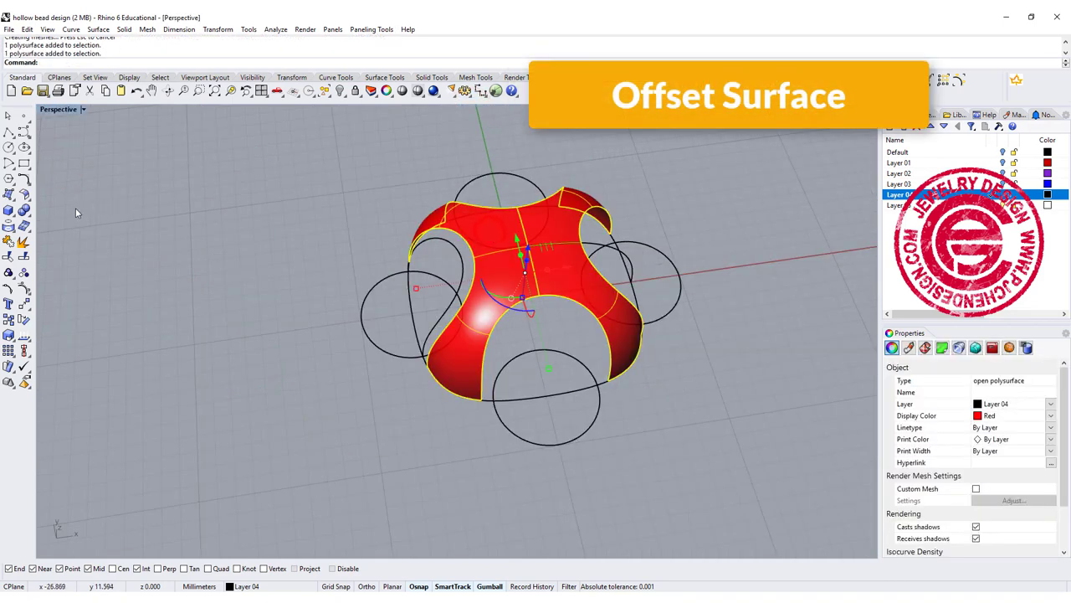
left_click(23, 195)
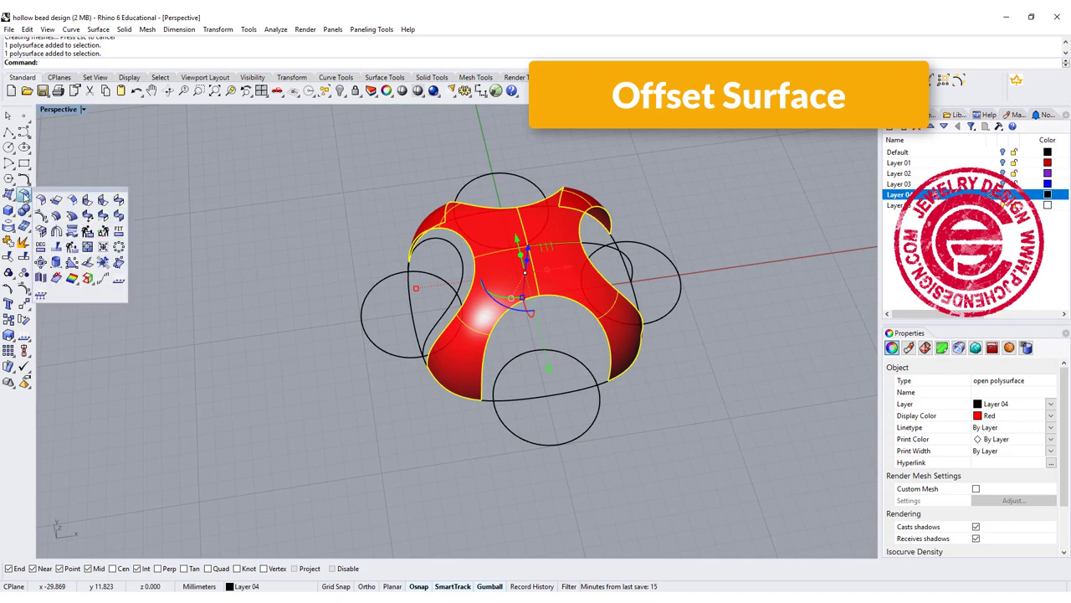
left_click(55, 215)
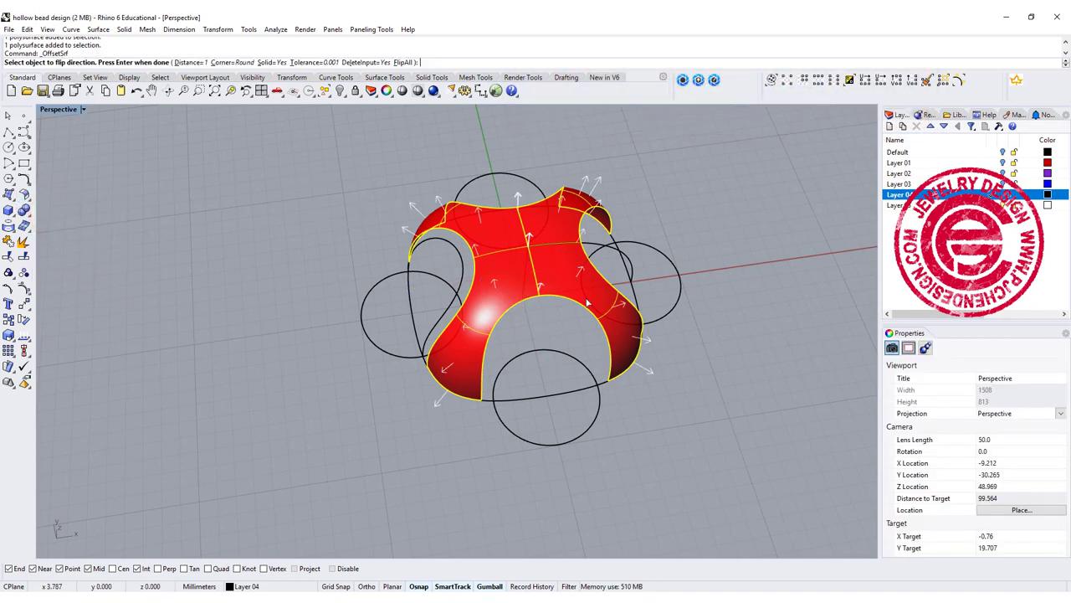
right_click(736, 261)
left_click(727, 259)
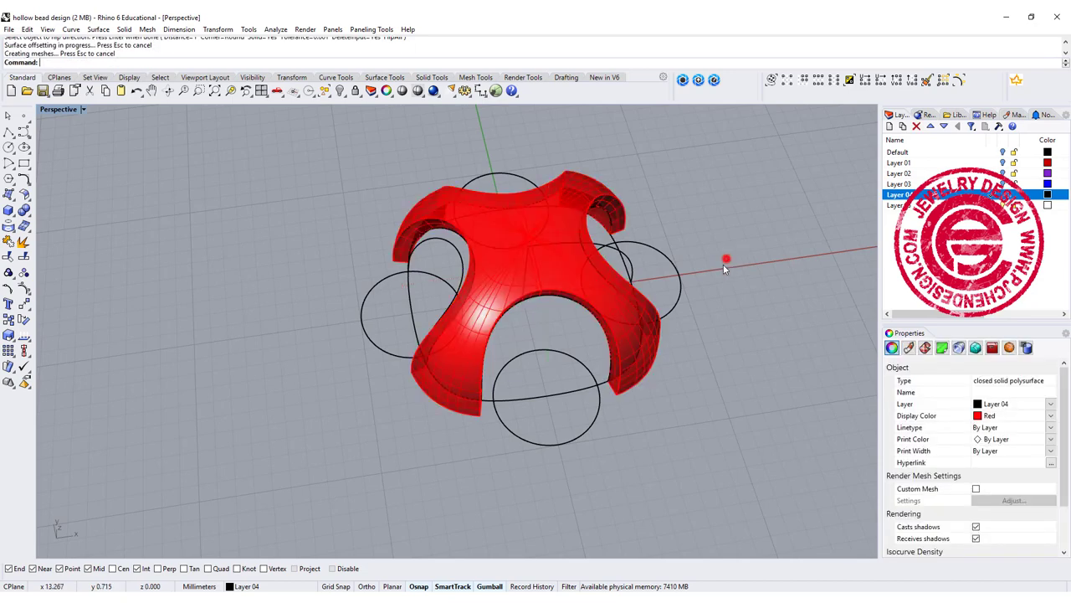
Show the hidden white bead again and return to the four-viewport layout.
left_click(339, 92)
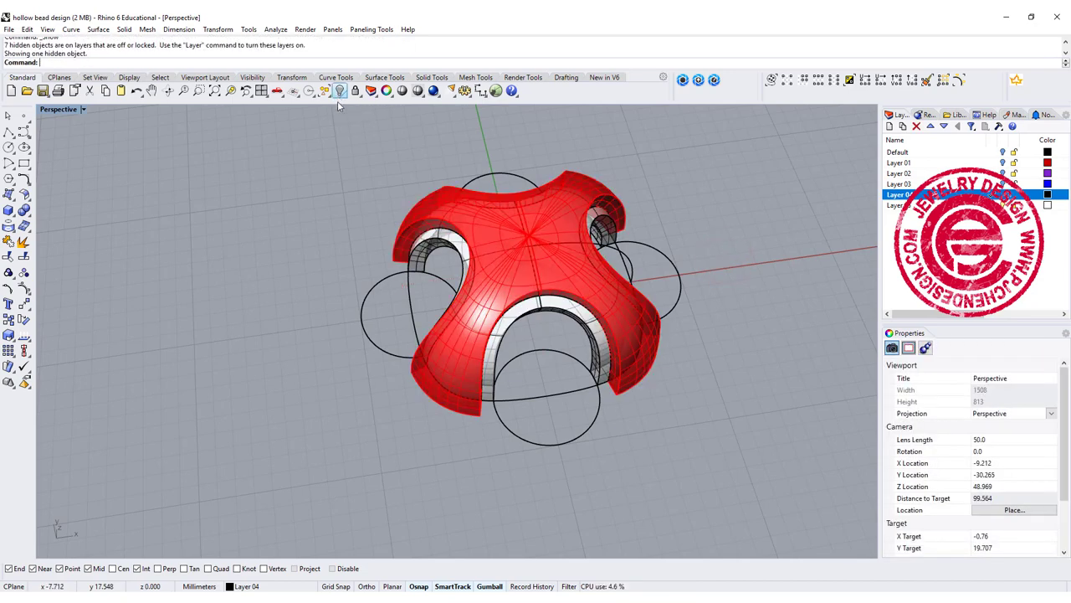
right_click_drag(682, 274, 648, 313)
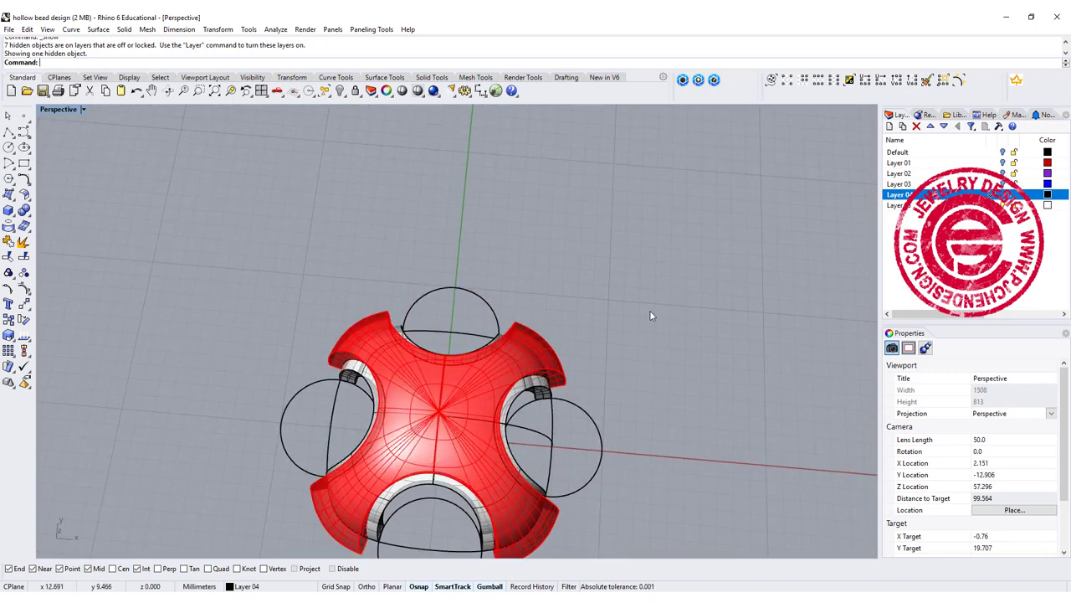
key("ctrl+m")
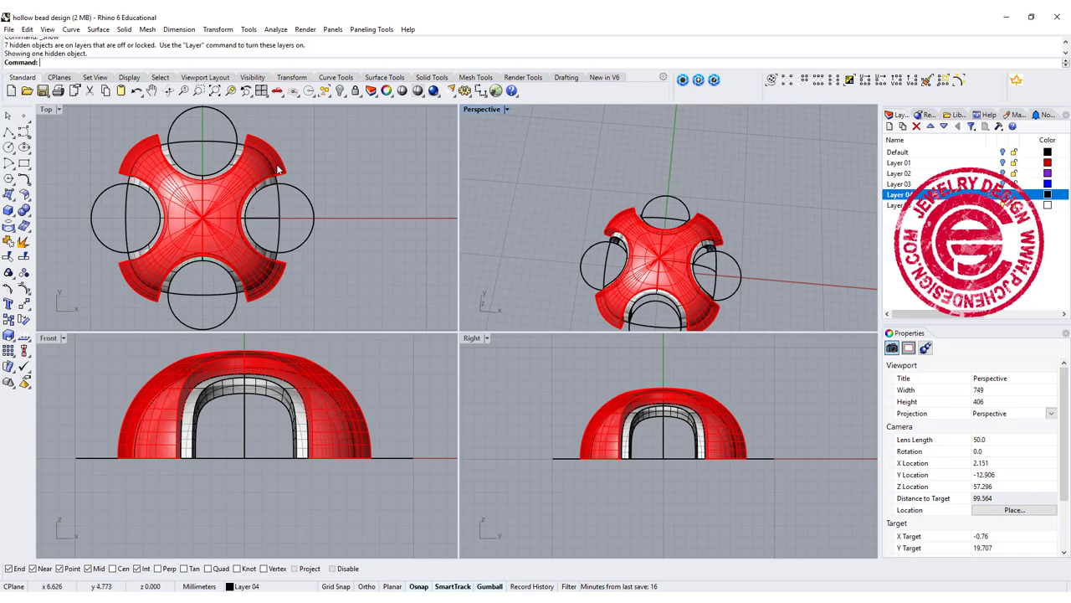
scroll(277, 168, "up", 2)
Hide the red bead and select the top, right, bottom and left opening curves.
left_click(270, 138)
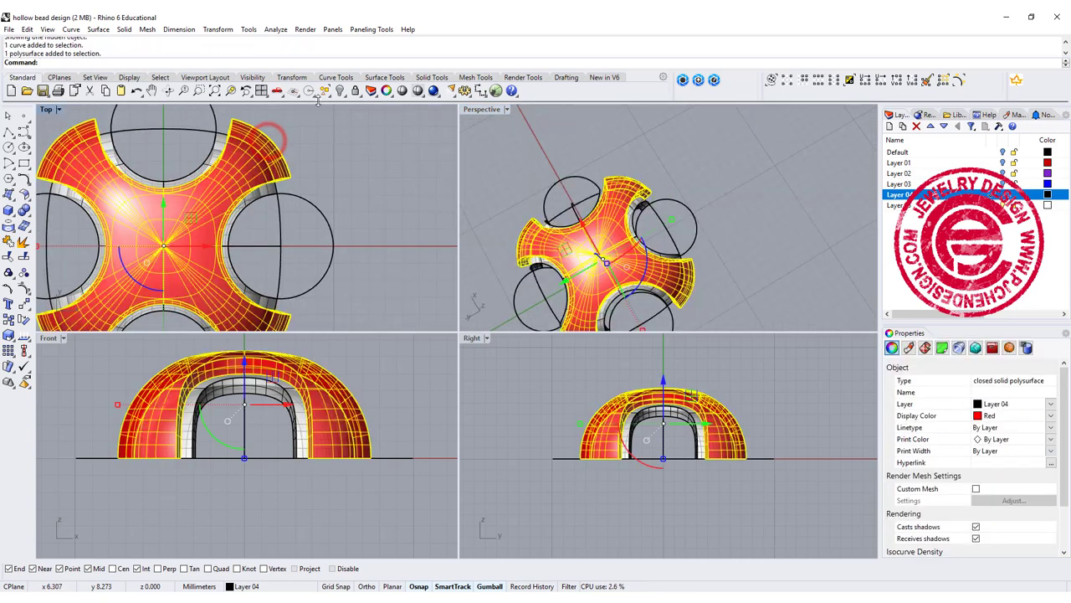
left_click(339, 91)
left_click(192, 180)
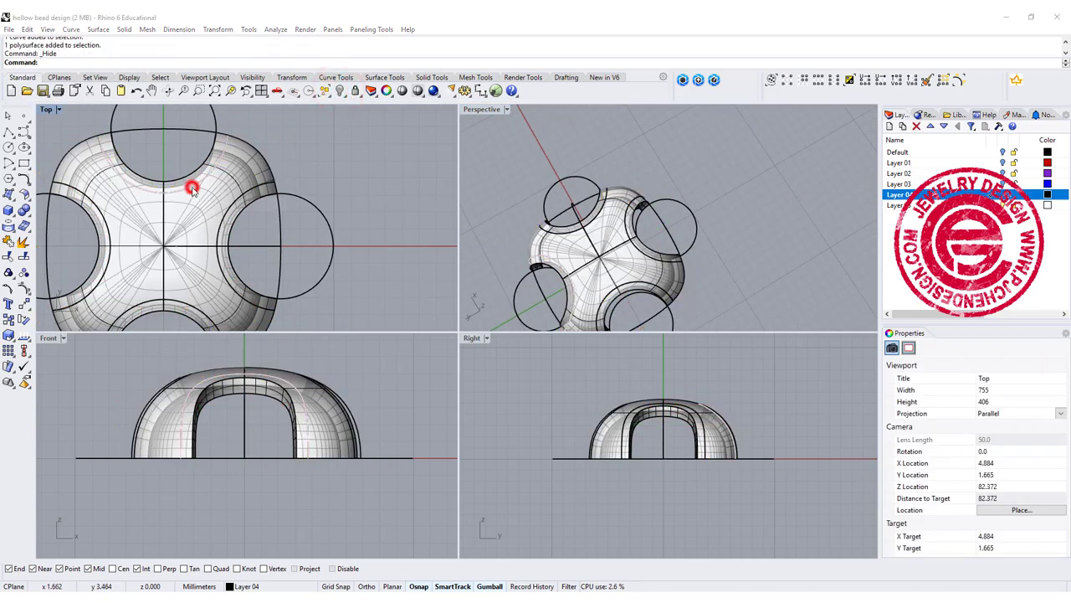
left_click(216, 216)
left_click(228, 222, "shift")
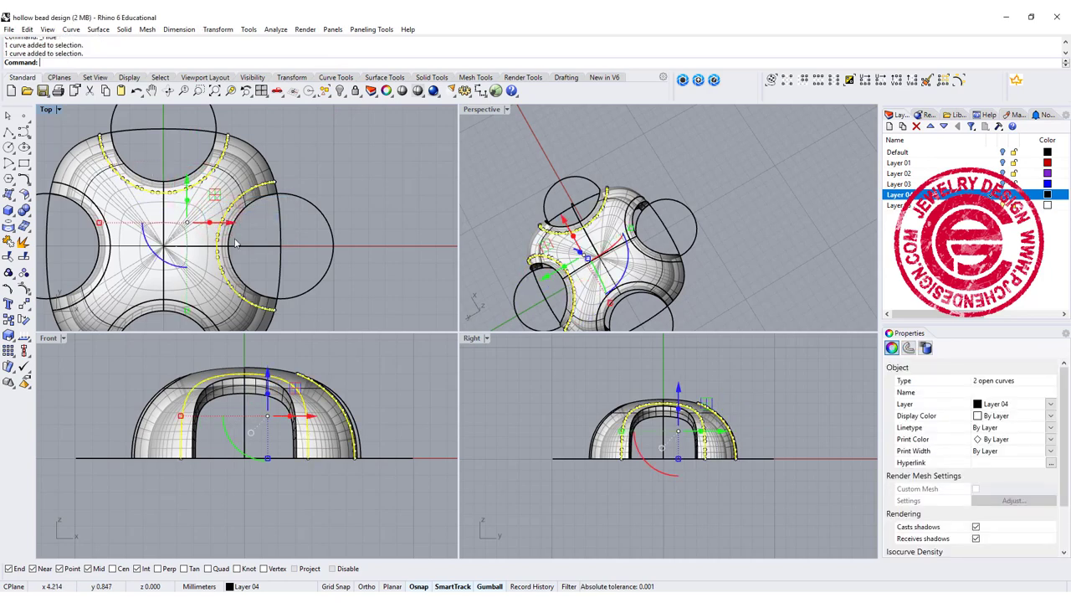
left_click(186, 306, "shift")
left_click(105, 264, "shift")
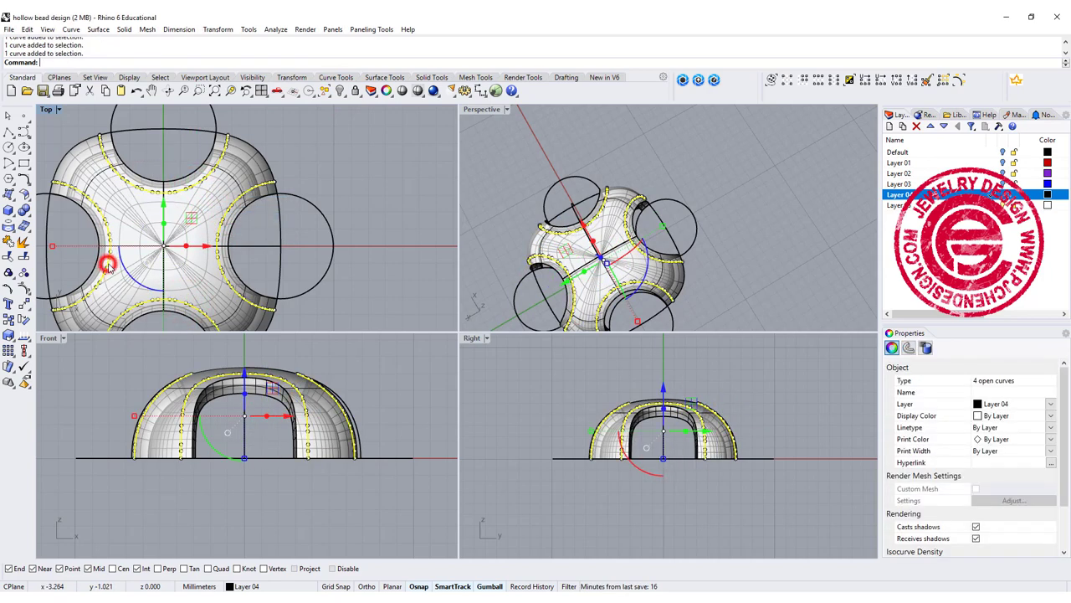
Move the four curves onto Layer 05 and turn off Layer 04.
right_click(950, 208)
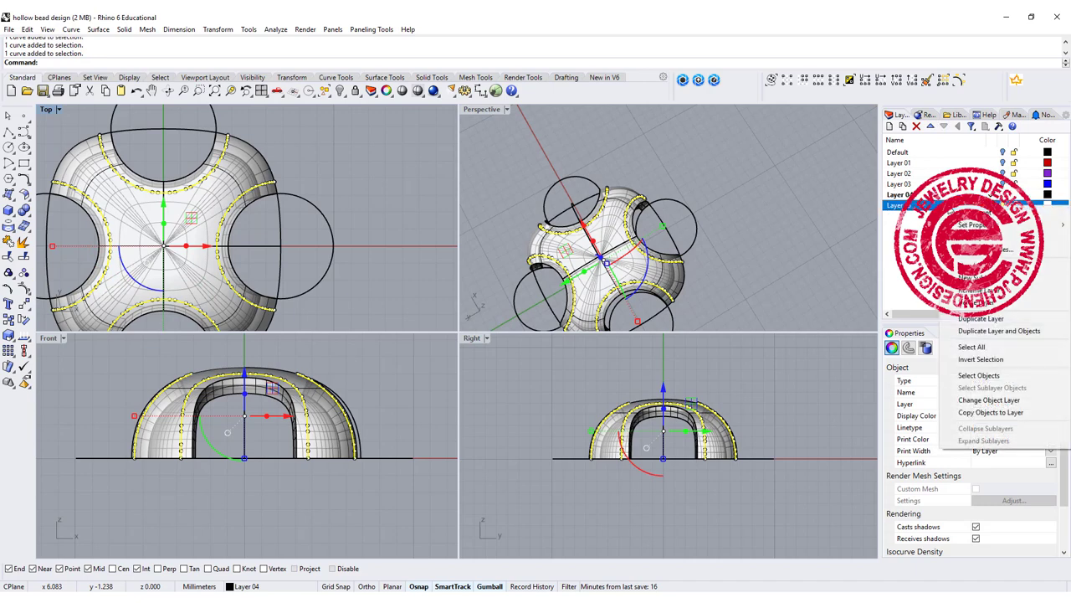
left_click(985, 400)
left_click(1003, 194)
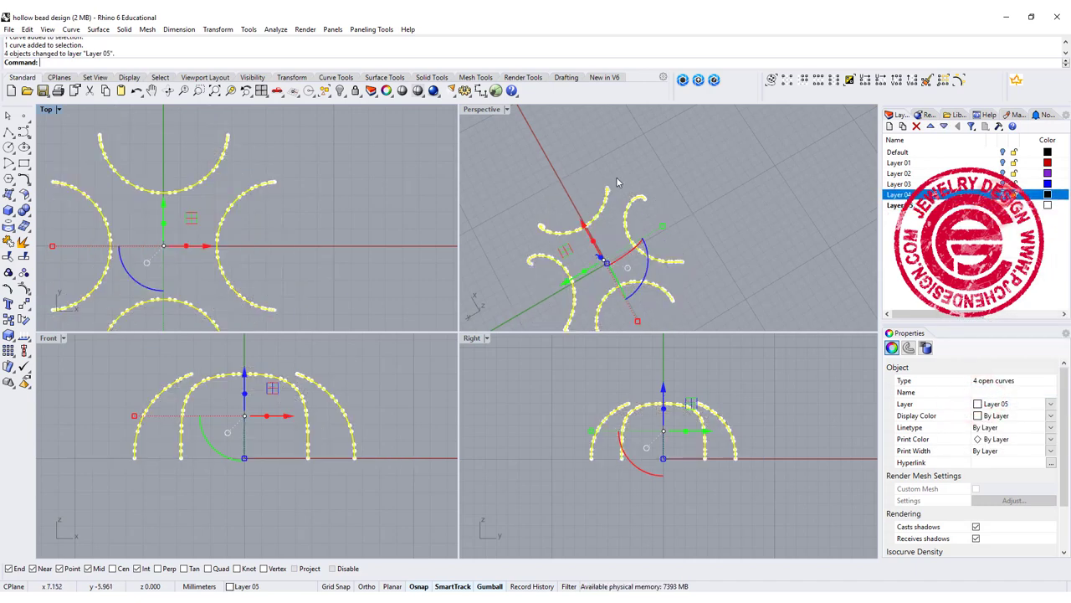
Project the four opening curves onto the construction plane with ProjectToCPlane, deleting the originals.
left_click(513, 178)
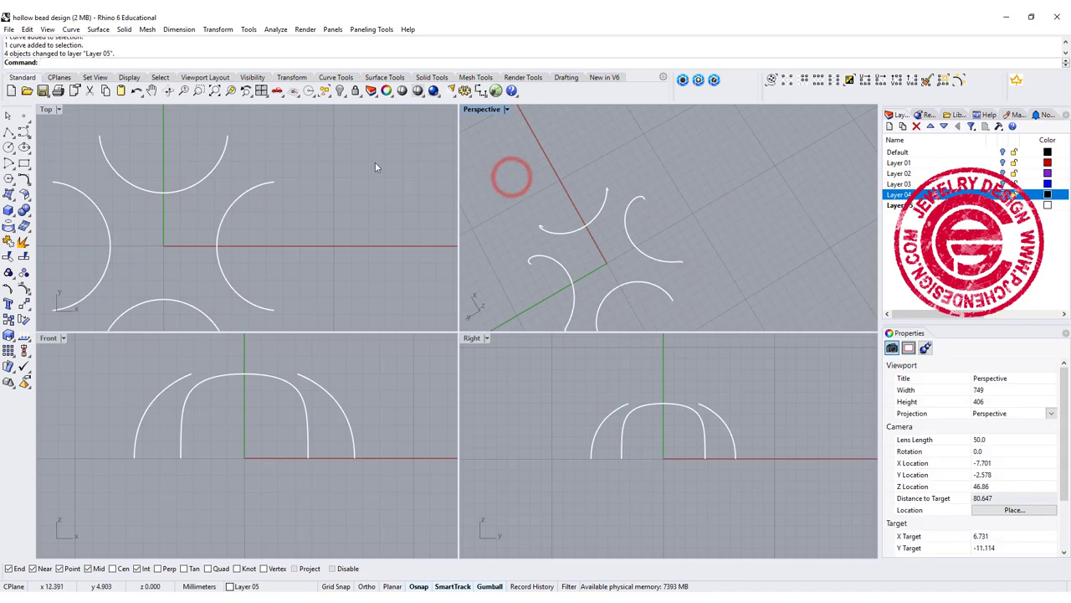
scroll(375, 165, "down", 2)
left_click(304, 296)
key("ctrl+a")
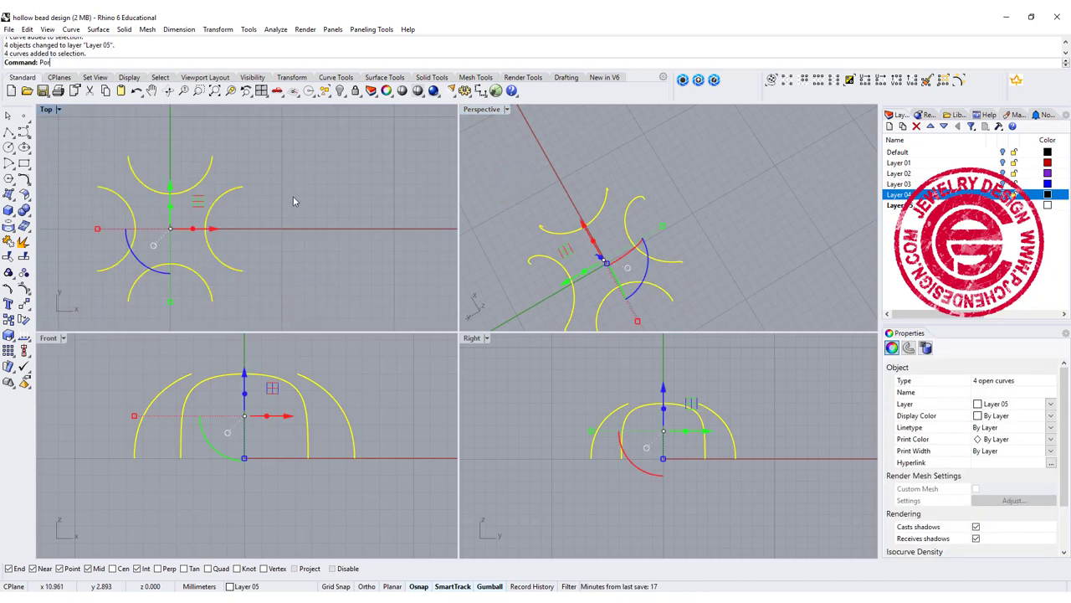
type("jectToCPlane")
key("Return")
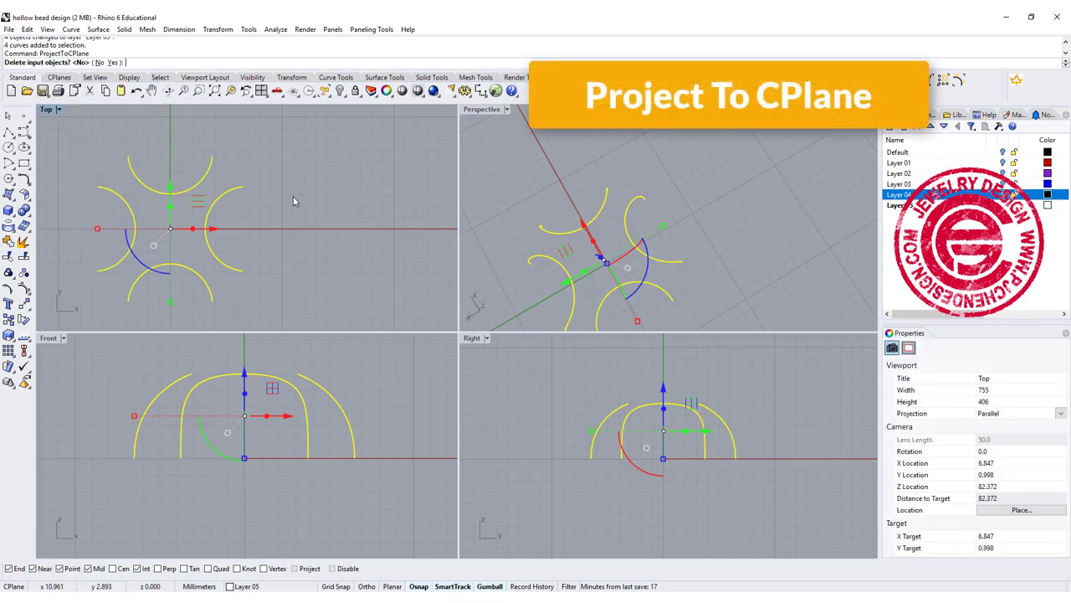
left_click(112, 62)
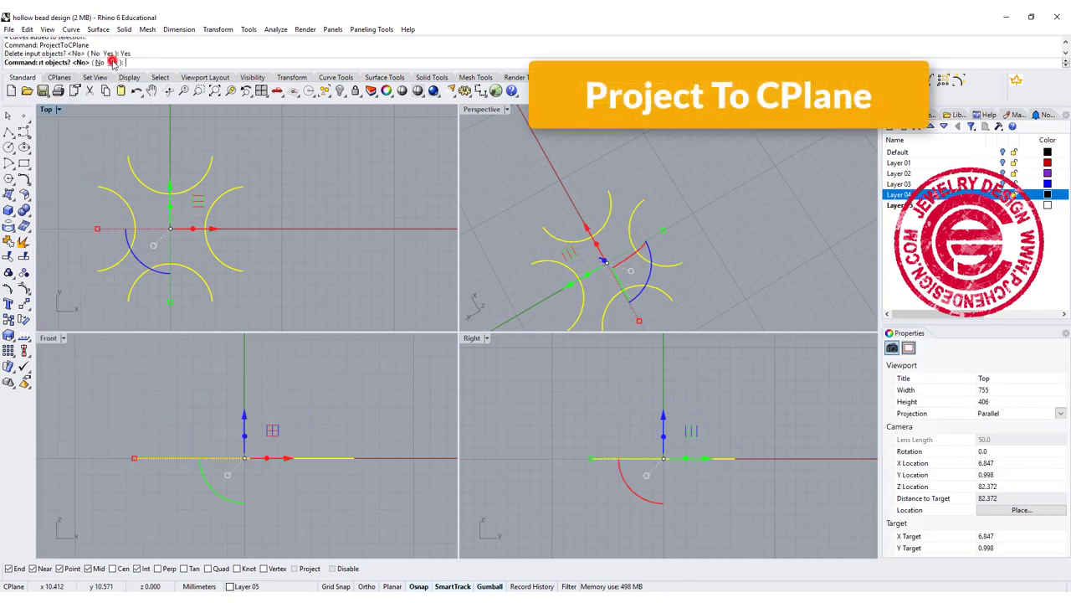
left_click(586, 253)
left_click(574, 243)
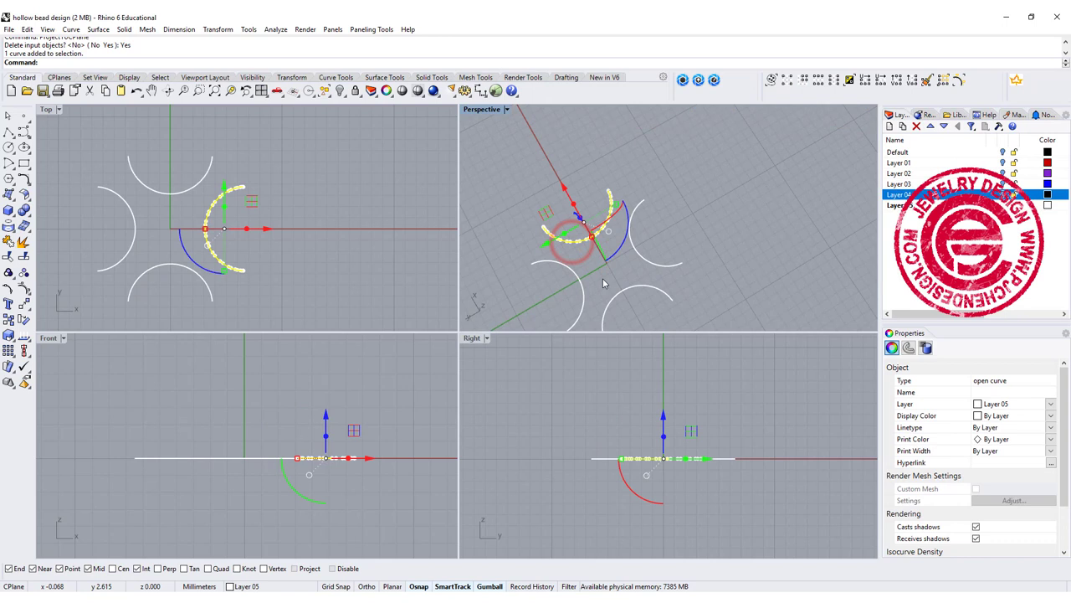
left_click(327, 226)
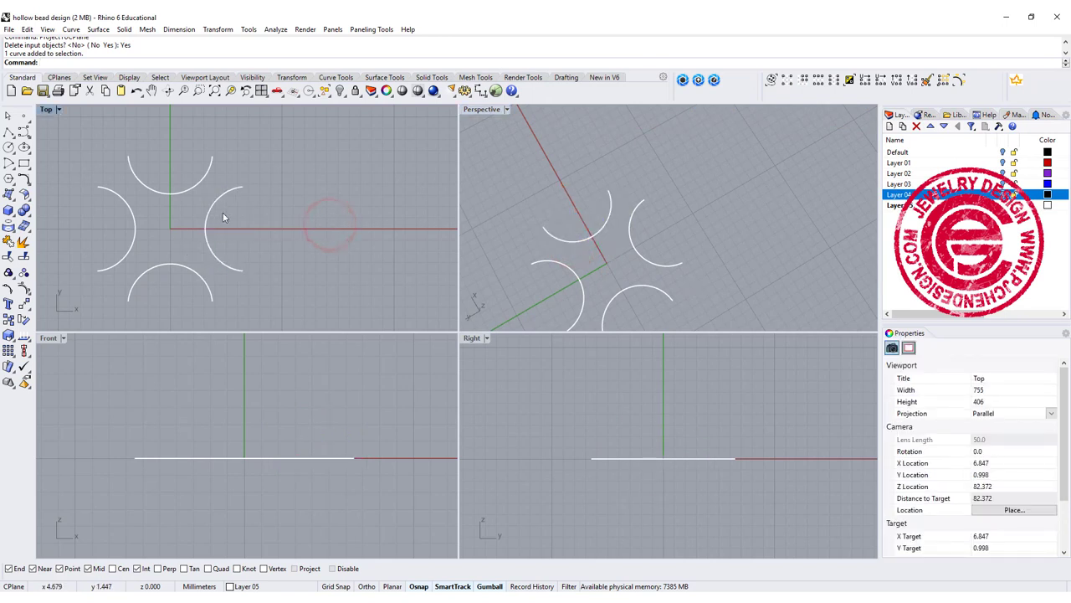
Draw a circle centred at the origin overlapping the four flattened arcs.
left_click(8, 147)
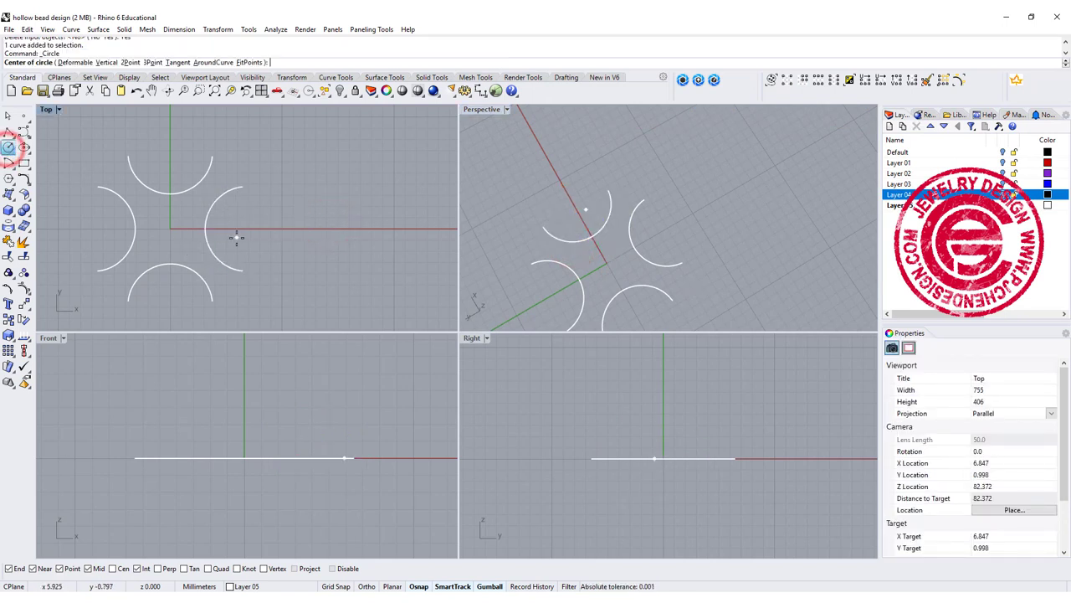
left_click(170, 228)
left_click(216, 224)
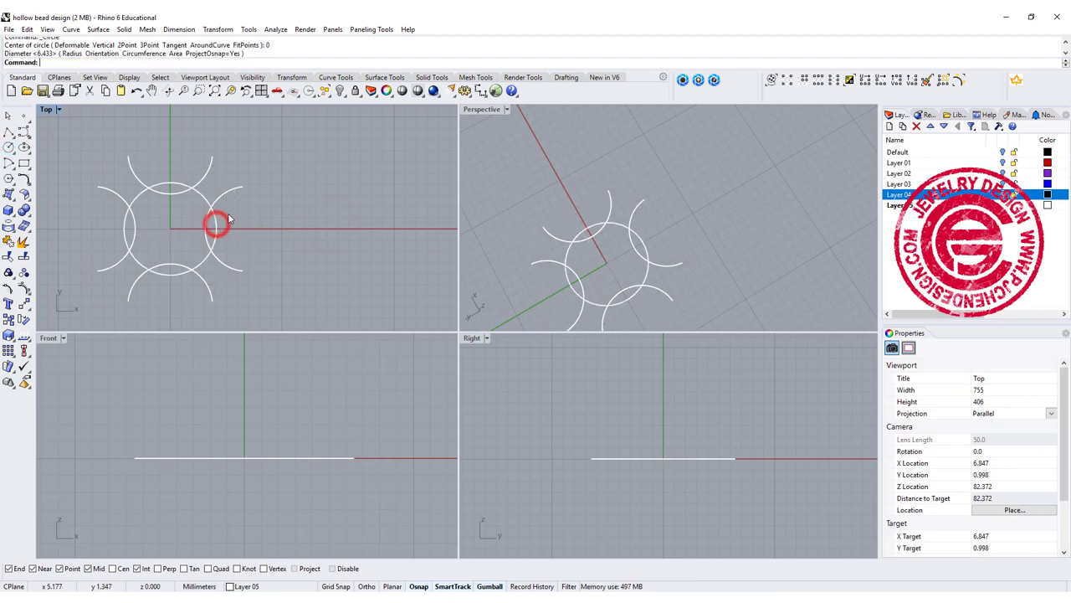
scroll(224, 219, "up", 2)
scroll(221, 219, "down", 1)
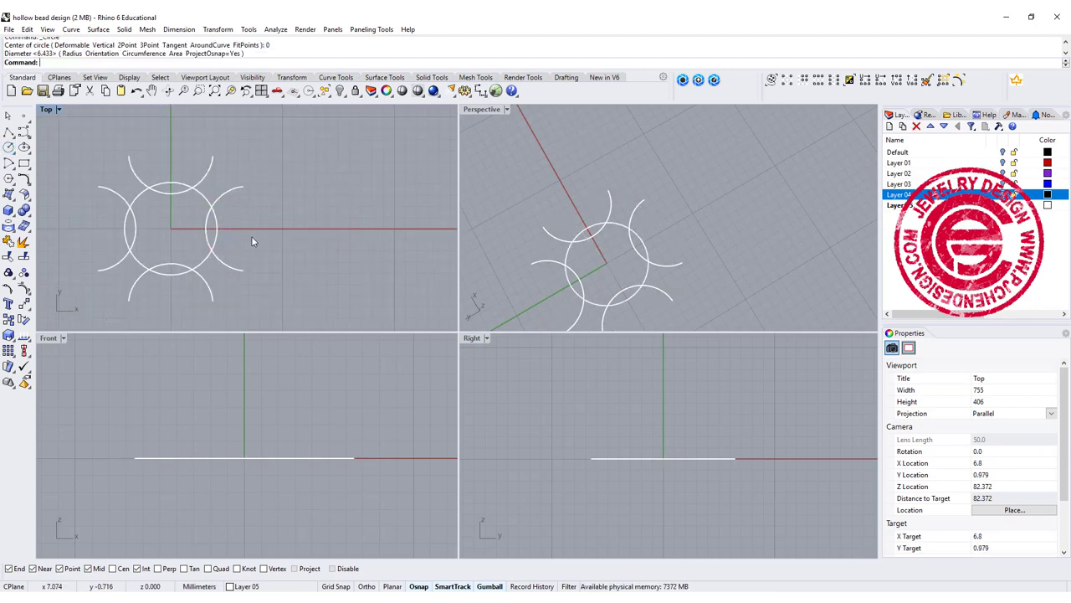
Trim the four overlapping arc segments and join the pieces into one closed scalloped curve.
left_click_drag(311, 274, 108, 184)
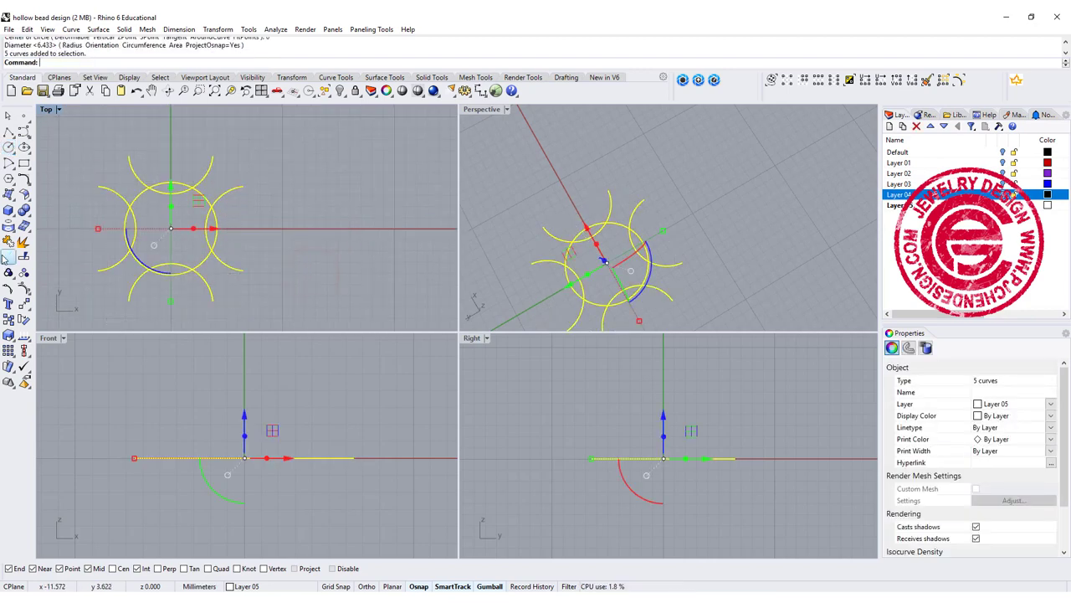
left_click(7, 257)
scroll(121, 205, "up", 3)
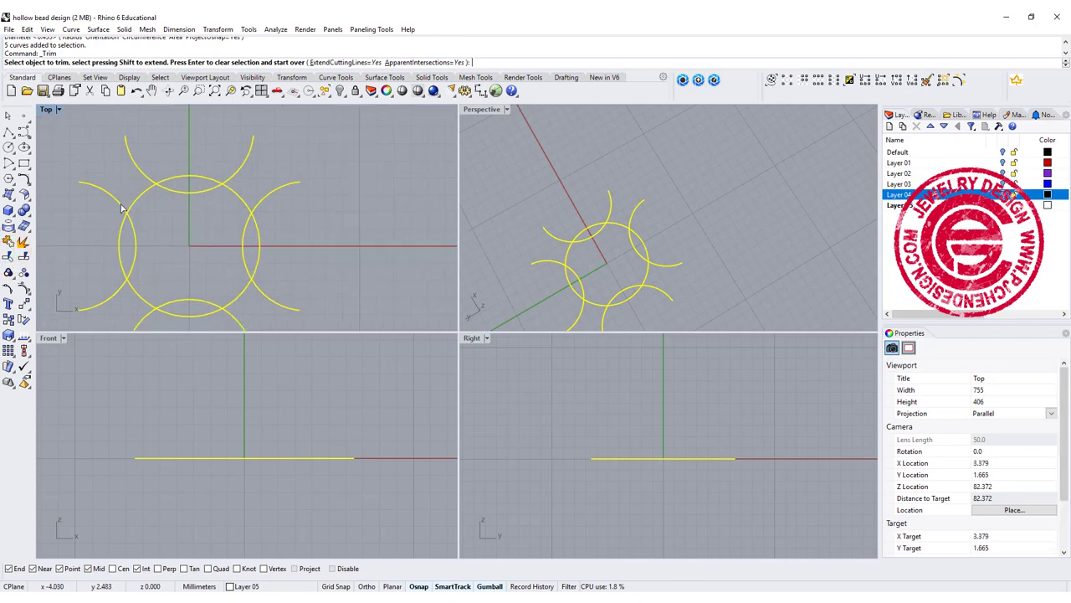
left_click(124, 197)
left_click(150, 179)
left_click(172, 173)
left_click(229, 178)
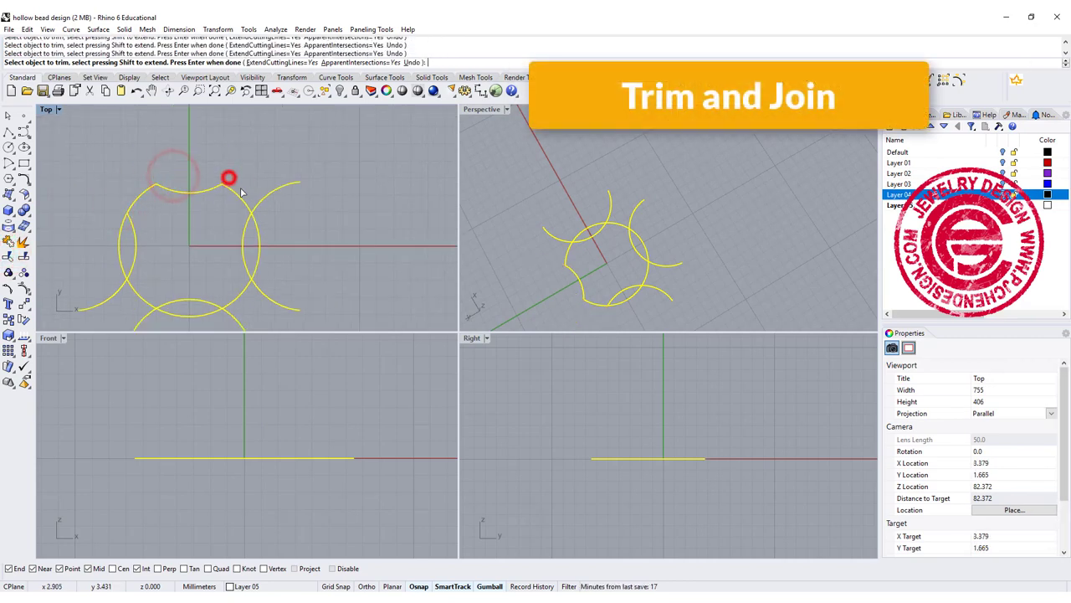
key("Return")
left_click(8, 242)
left_click(1017, 163)
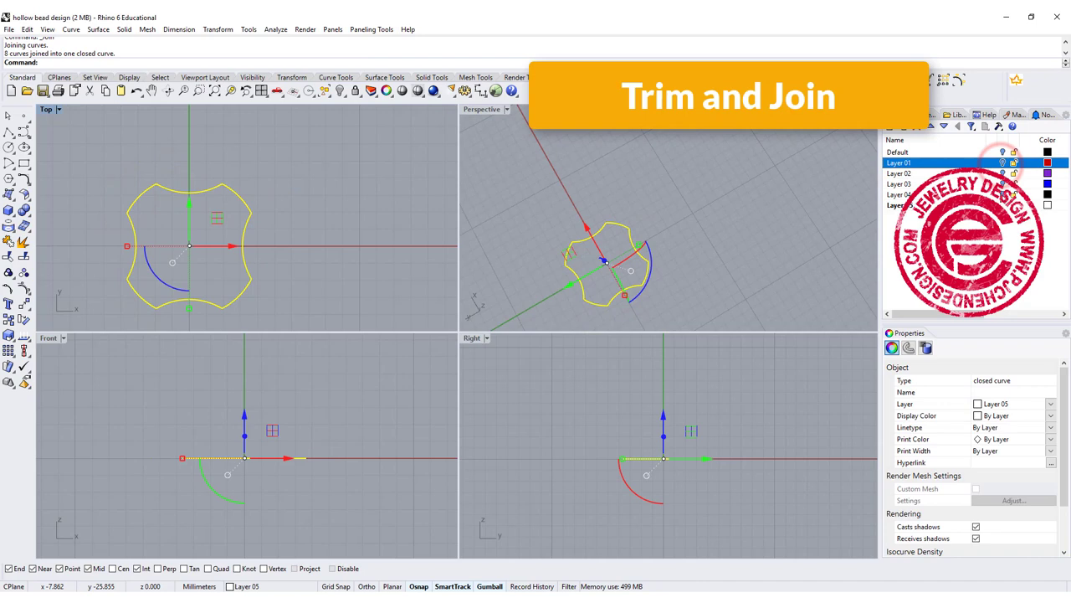
Turn Layer 04 back on, show the red bead, and offset the closed outline 1 unit inward.
left_click(1003, 194)
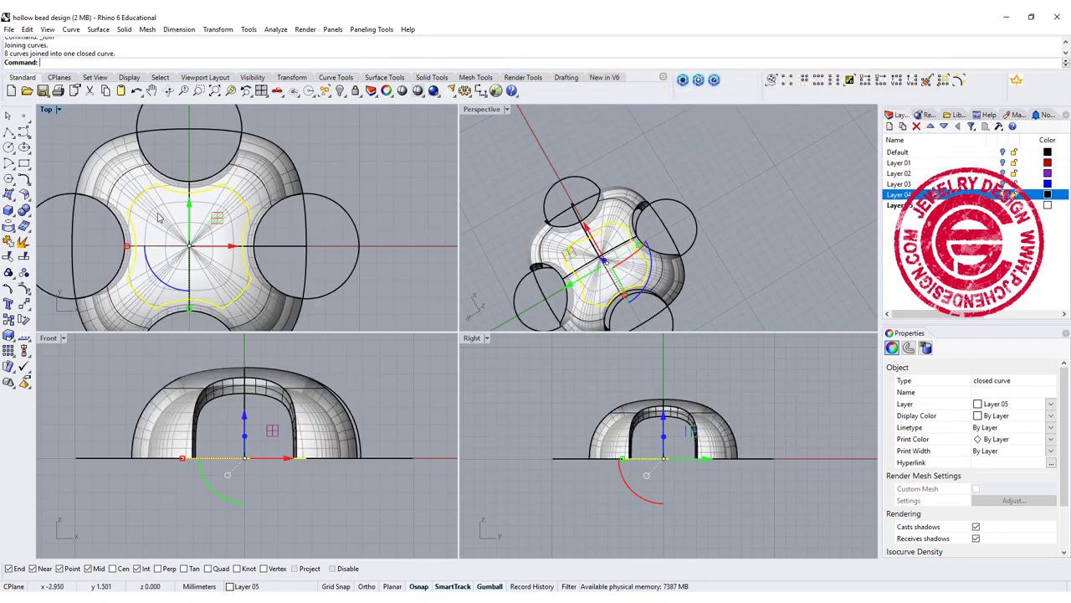
key("ctrl+alt+h")
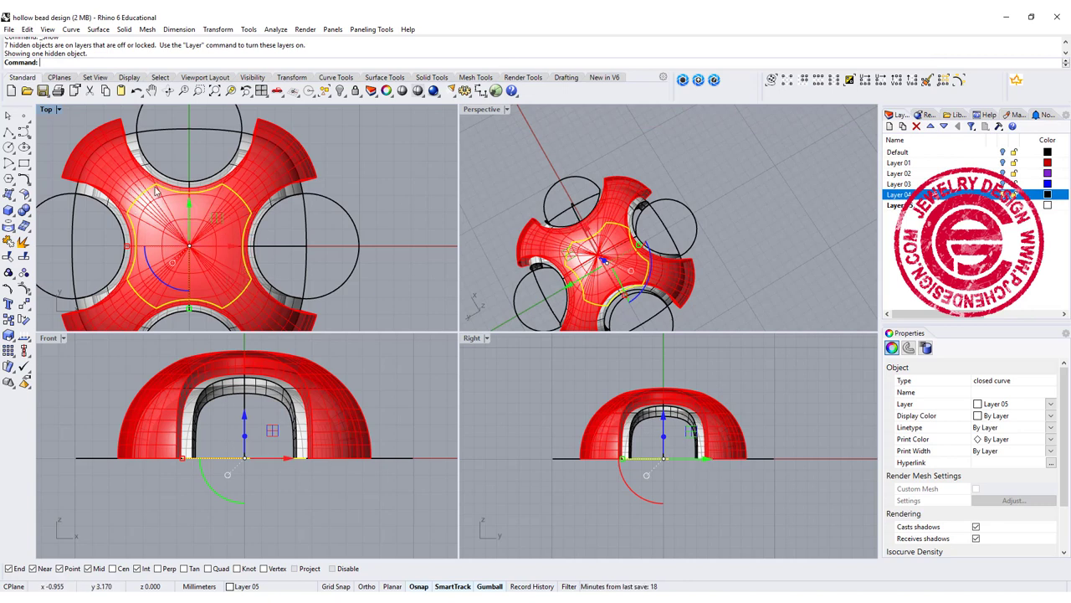
left_click(23, 179)
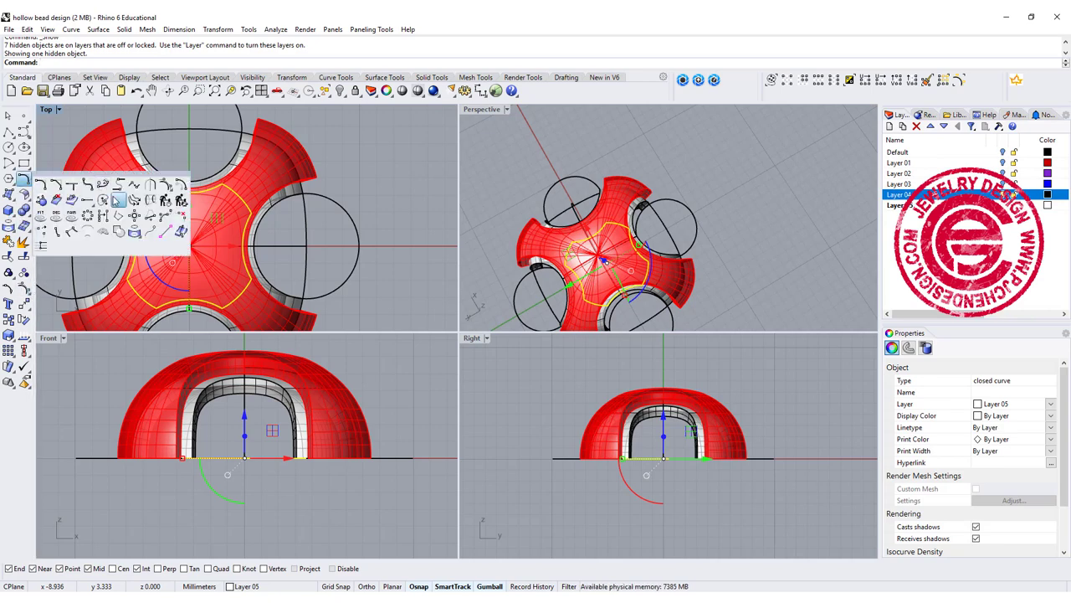
left_click(167, 185)
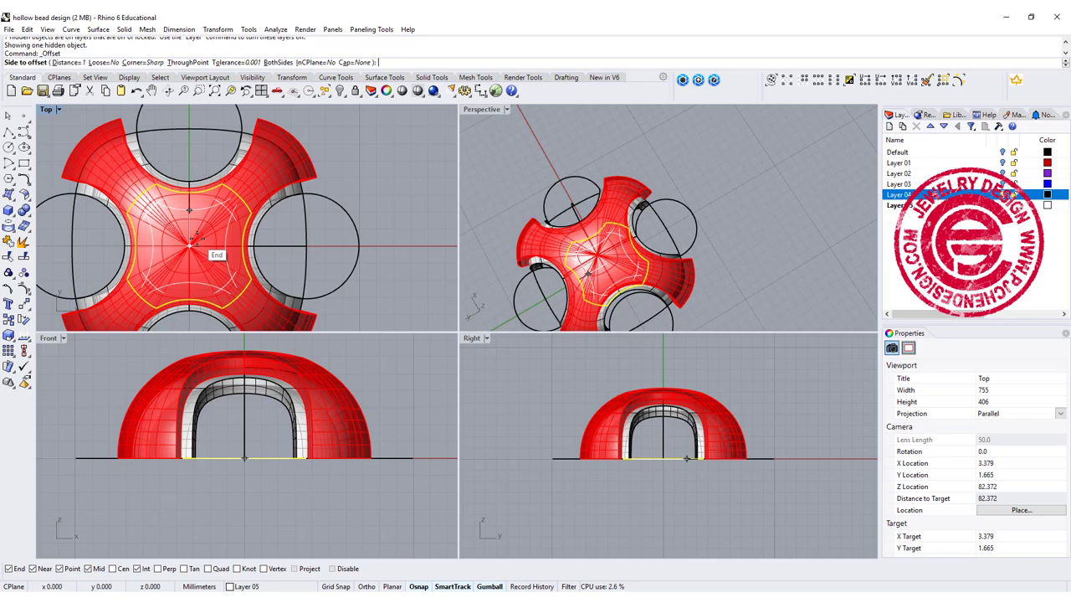
left_click(195, 236)
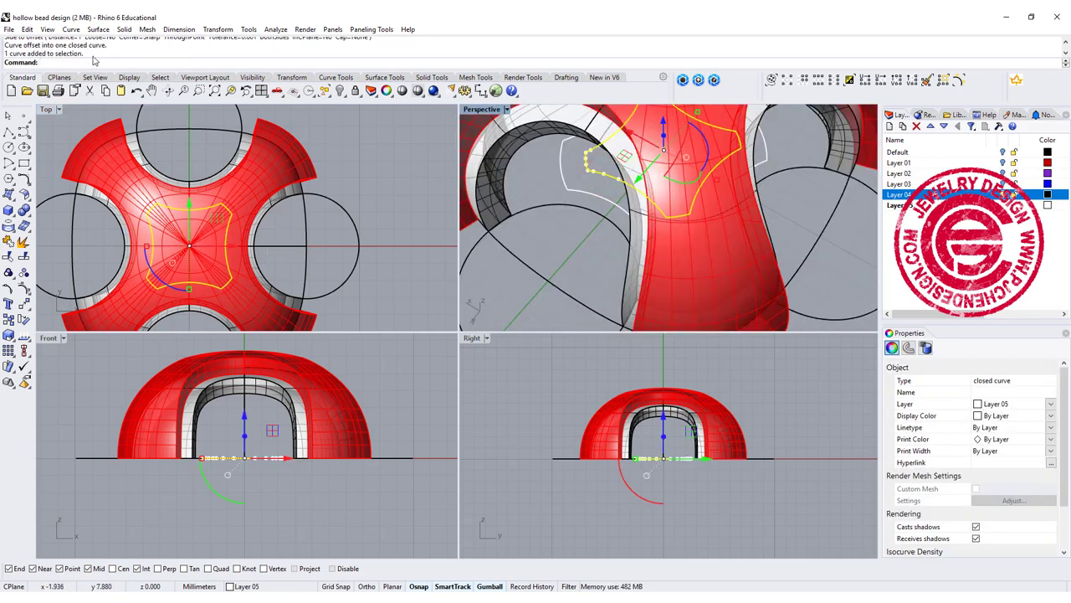
Extrude the offset curve straight up 12.697 into a solid column through the bead's top.
left_click(128, 30)
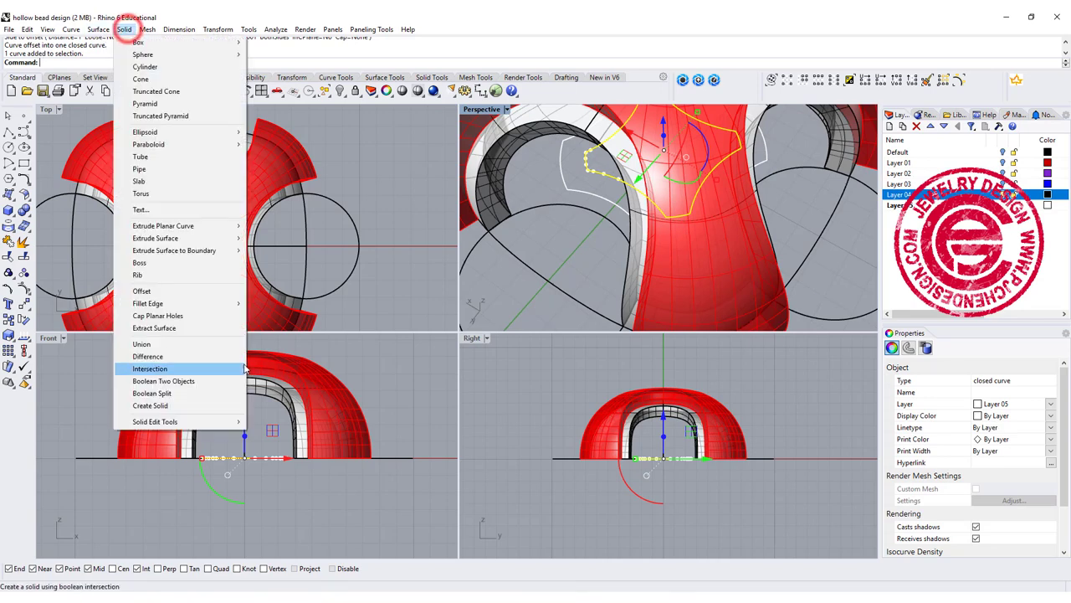
mouse_move(215, 231)
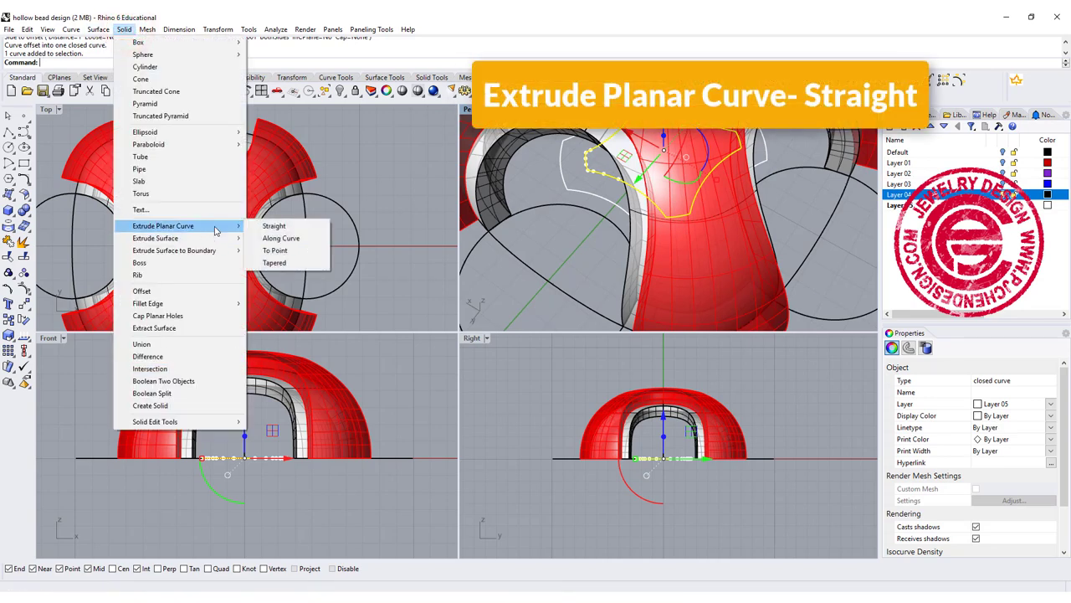
left_click(262, 226)
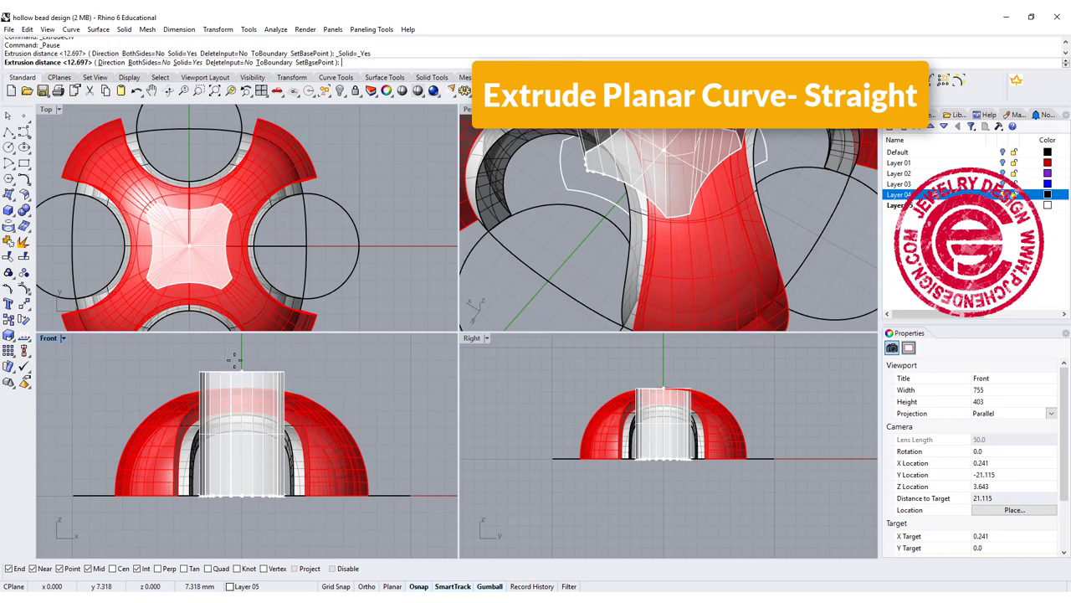
left_click(229, 352)
Deselect the new extrusion, zoom out, and make the Top view active.
left_click(401, 296)
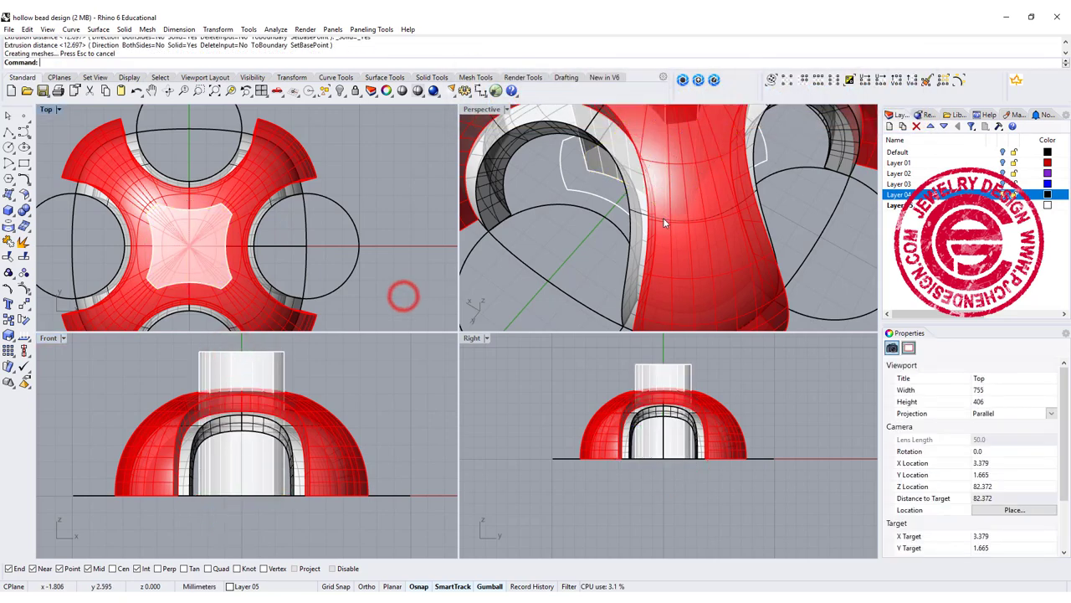
scroll(689, 244, "down", 8)
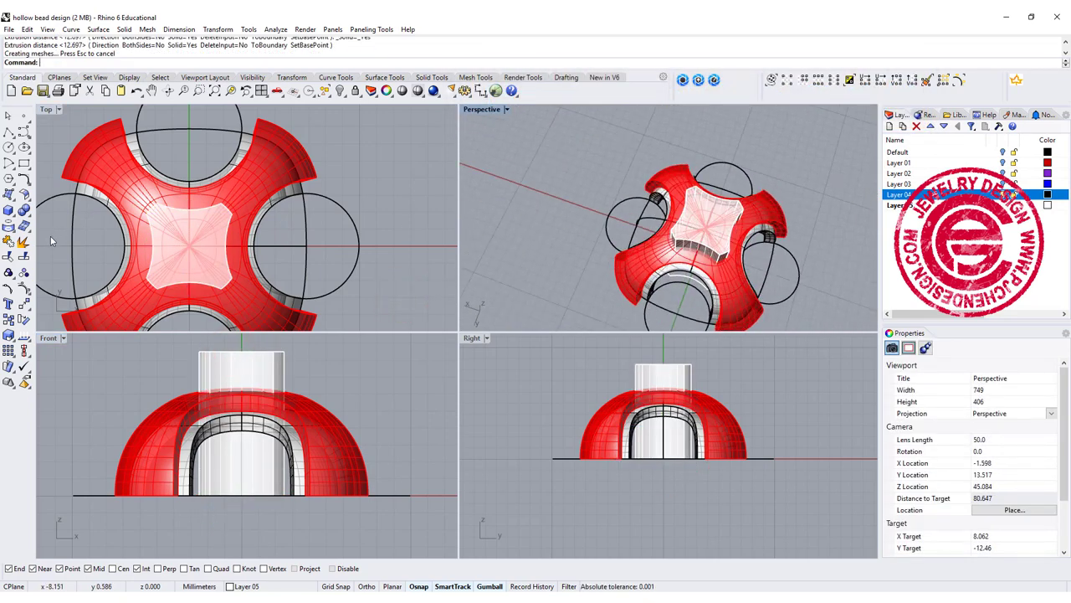
left_click(50, 241)
left_click(24, 210)
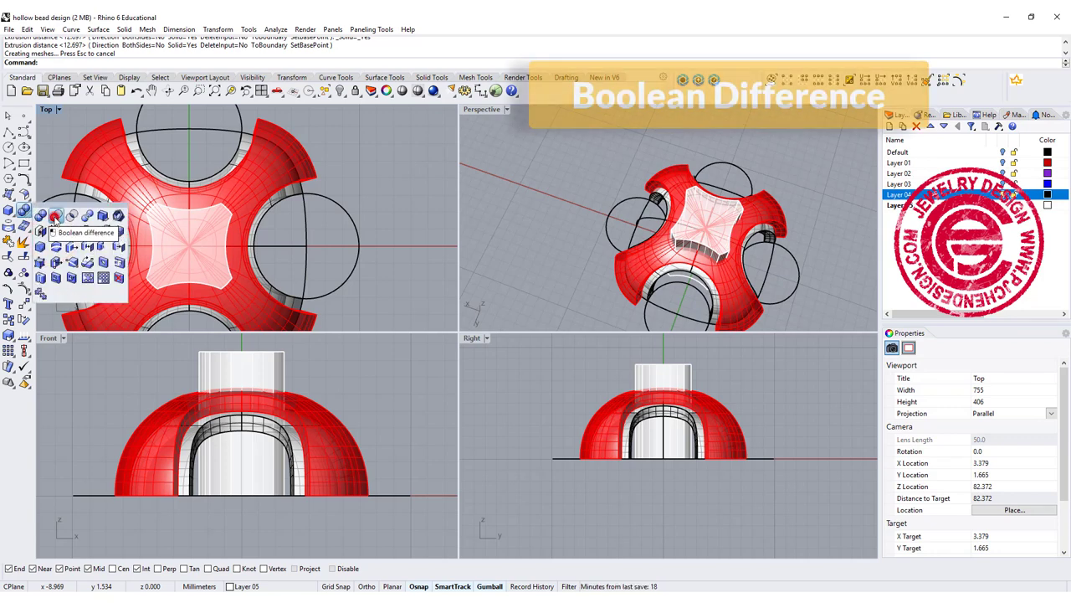
Boolean-difference the extruded column from the red bead to cut the central square hole.
left_click(55, 216)
left_click(252, 182)
key("Return")
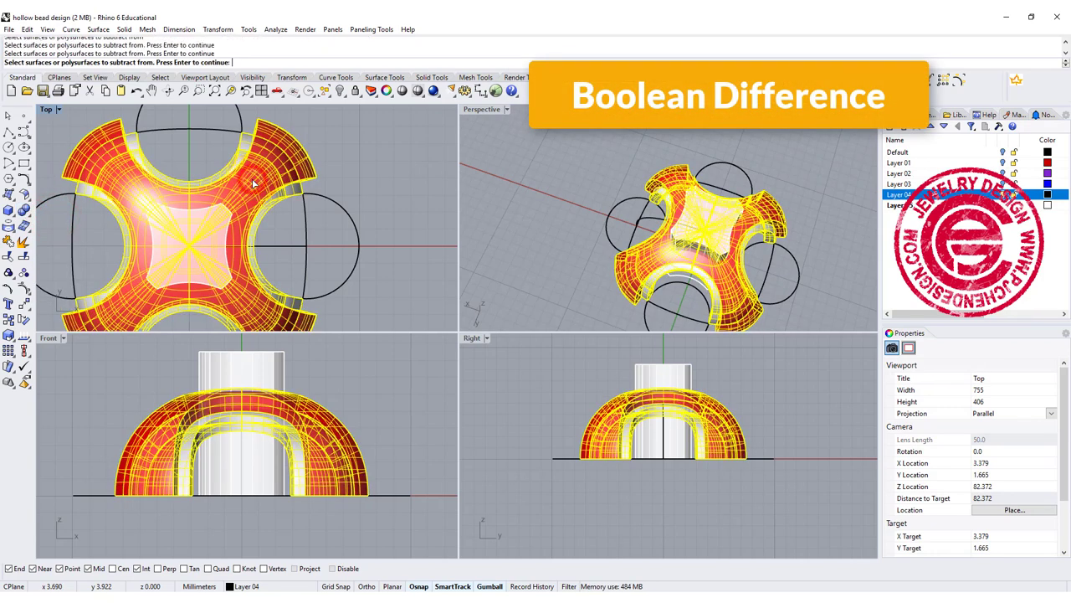
left_click(239, 365)
key("Return")
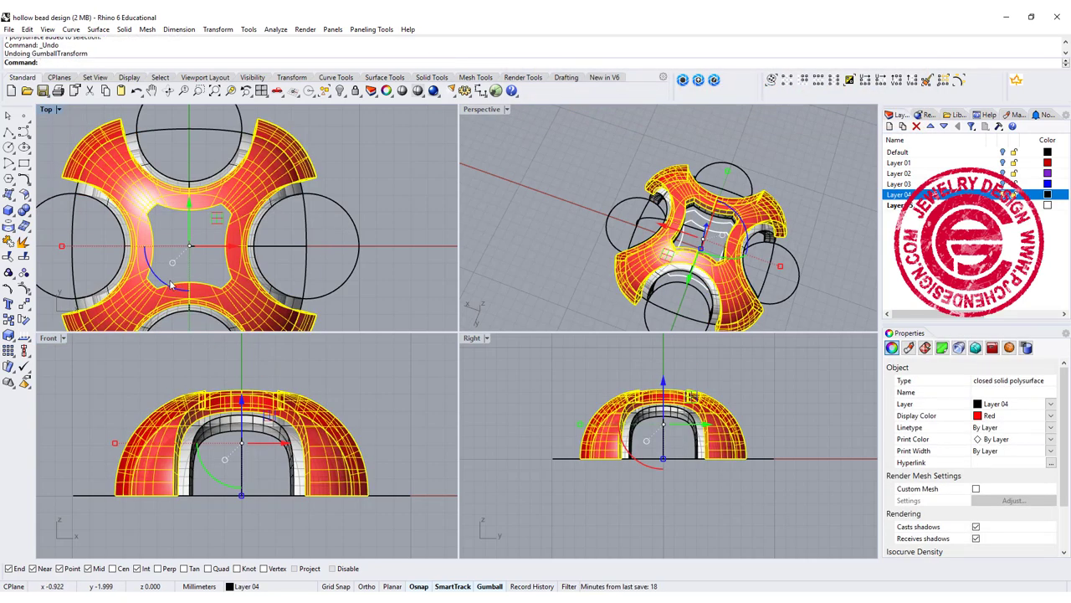
Rotate the red shell 45° about the vertical axis, then select both bead pieces.
left_click(161, 279)
type("45")
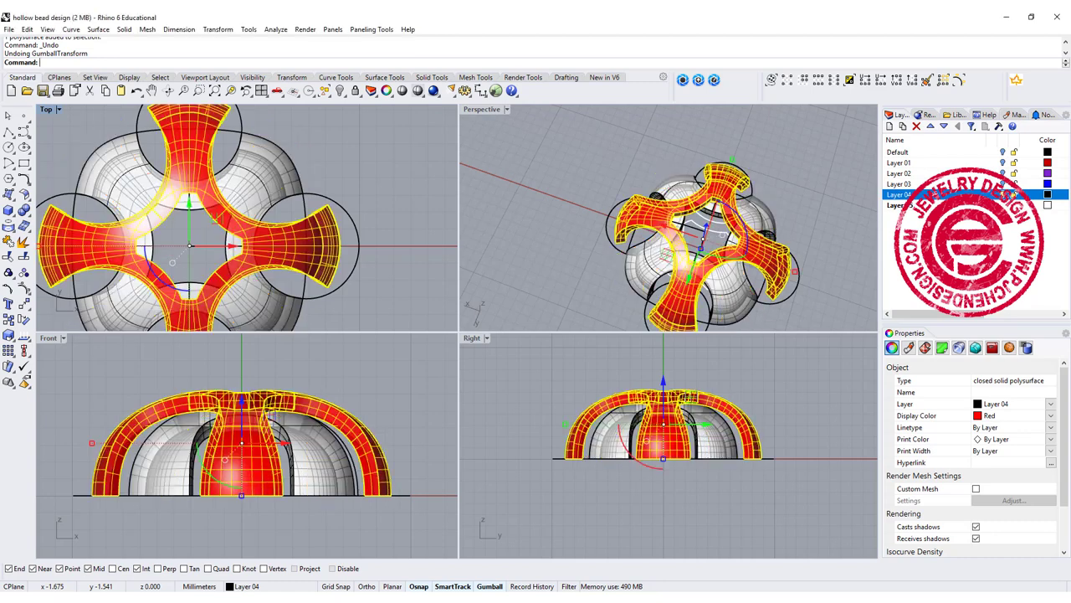
key("Return")
left_click(383, 187)
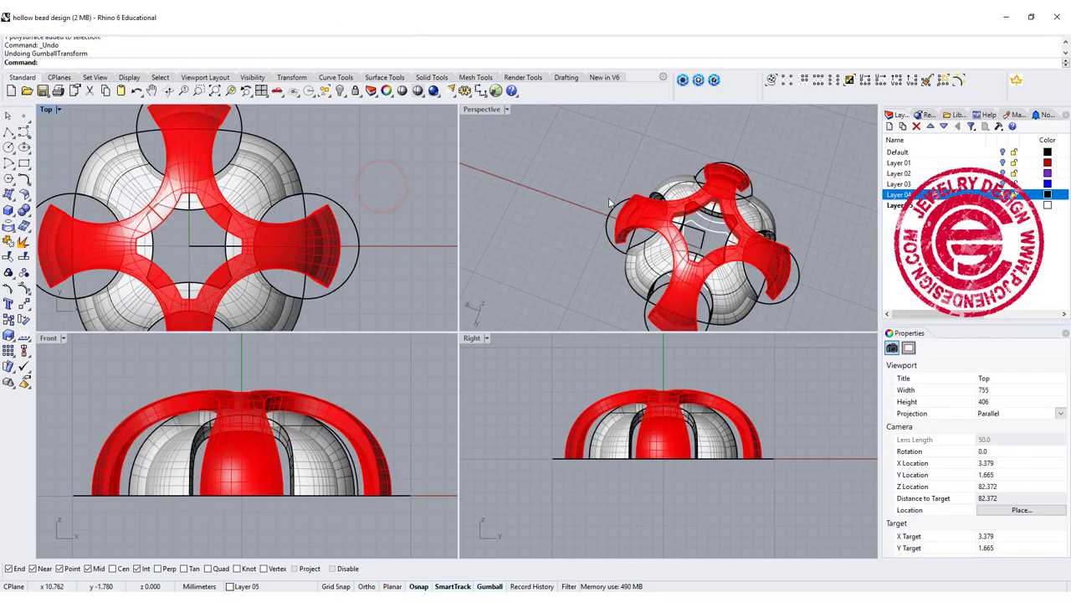
right_click_drag(536, 217, 596, 170)
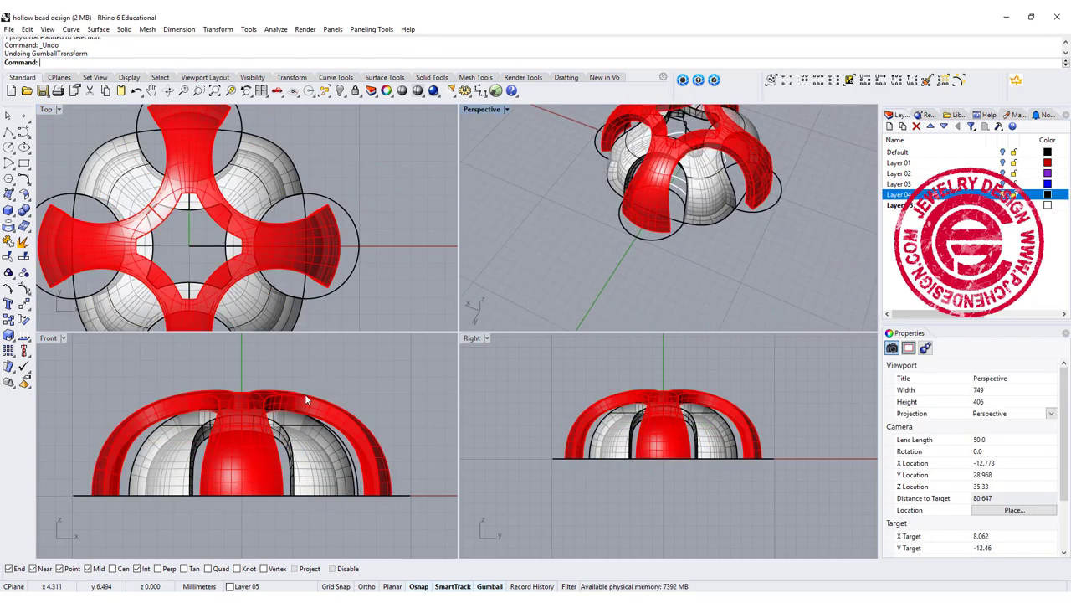
left_click(275, 421)
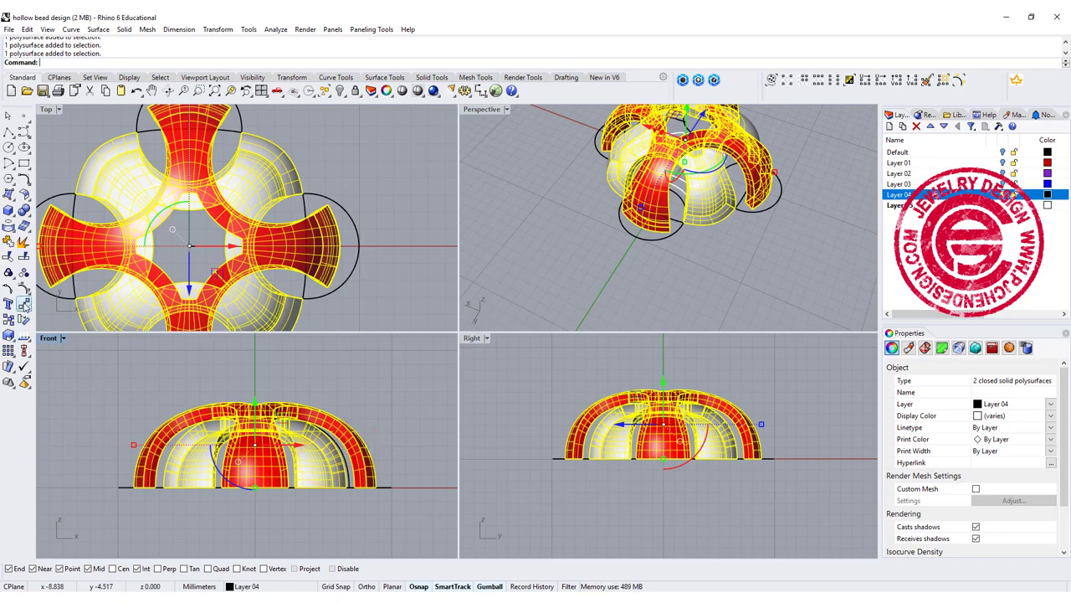
Mirror both bead pieces across a horizontal base-line plane, then Boolean Union them into one solid.
left_click(24, 305)
left_click(116, 308)
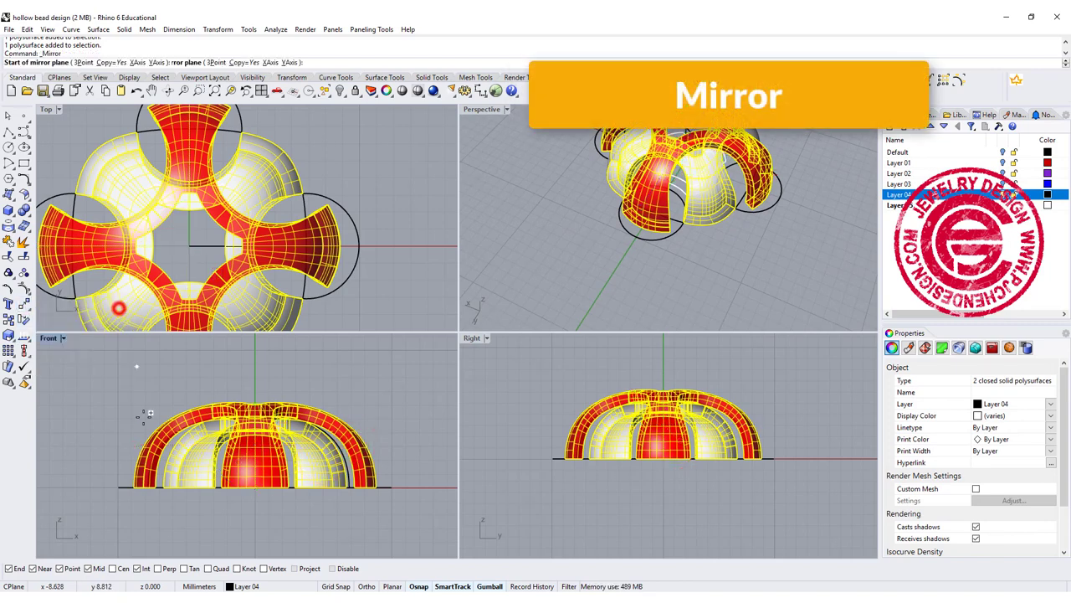
left_click(118, 485)
left_click(322, 486)
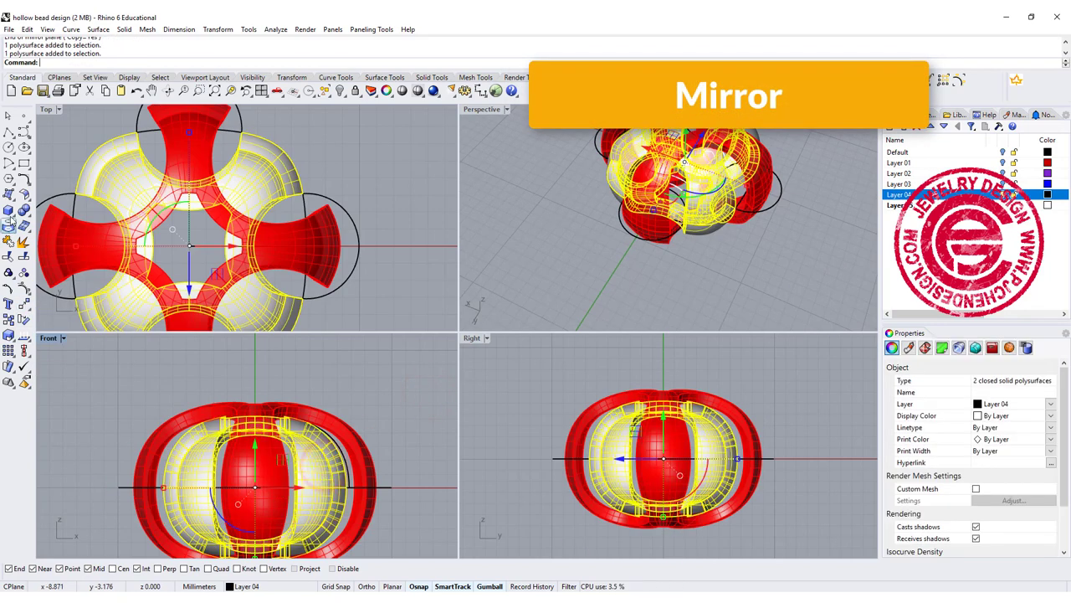
left_click(23, 210)
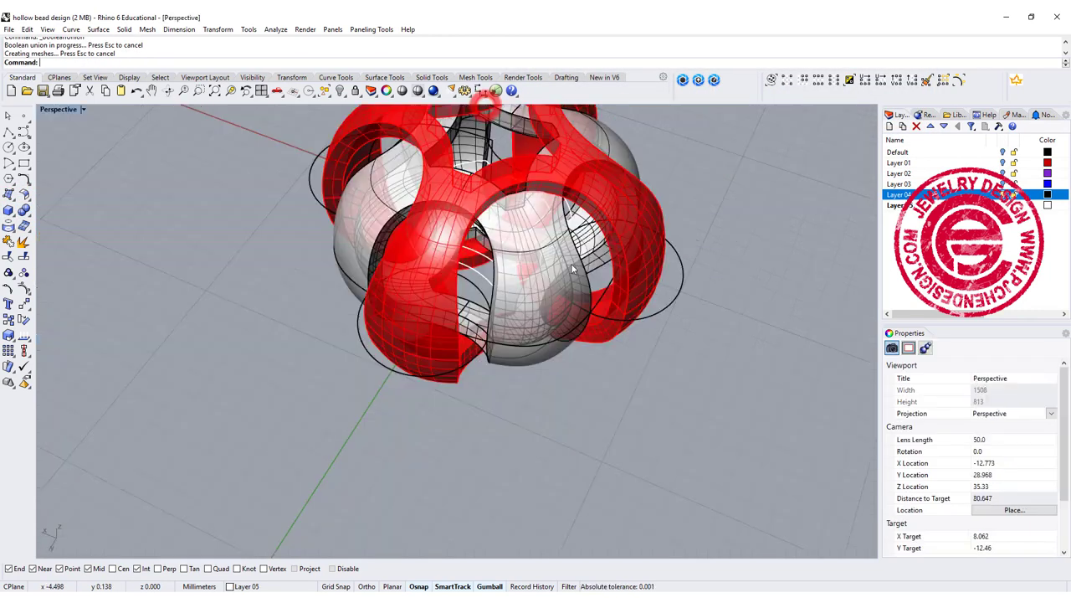
Maximize the Perspective viewport and orbit and zoom around the finished bead.
left_click(487, 105)
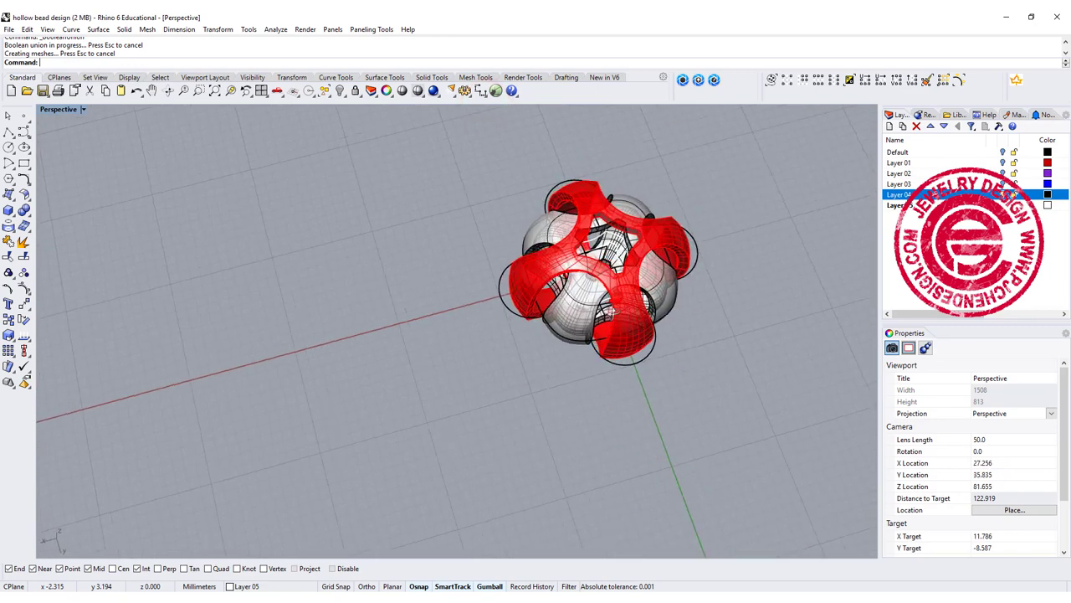
right_click_drag(523, 311, 437, 297)
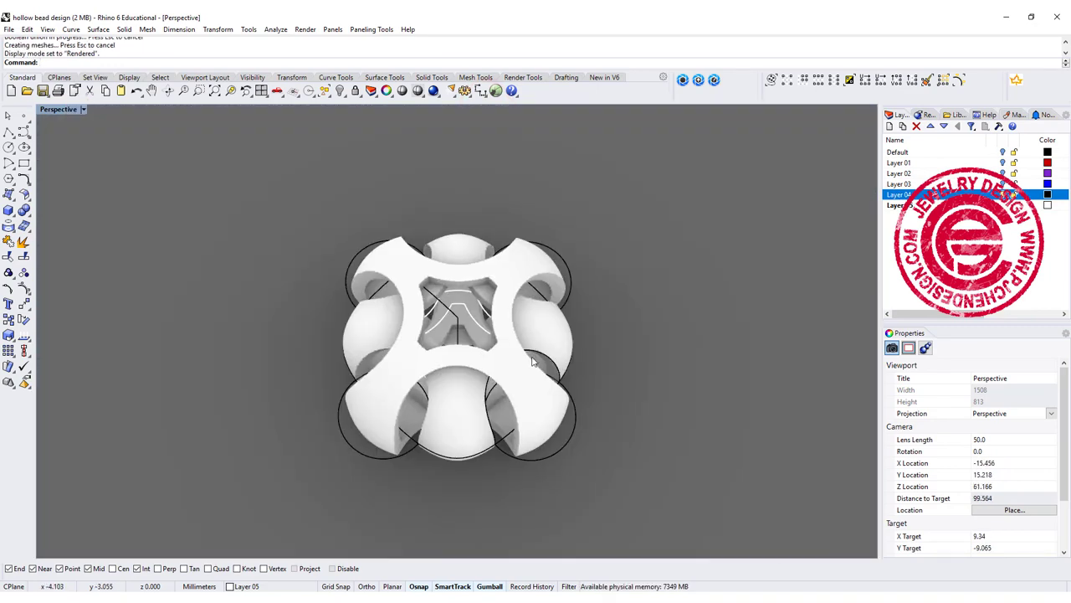
scroll(531, 360, "up", 3)
scroll(531, 360, "down", 2)
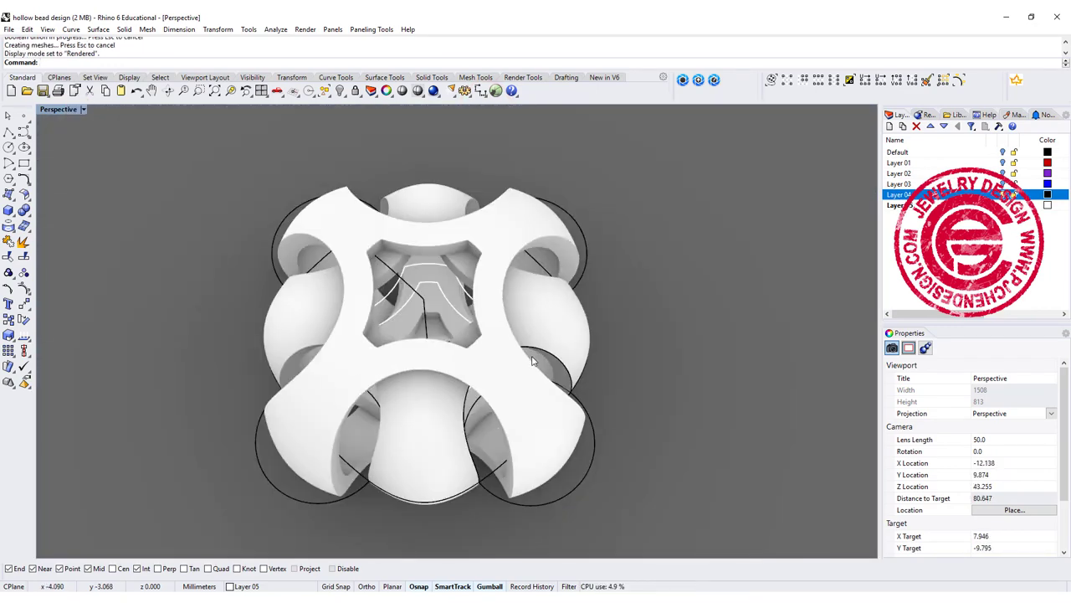